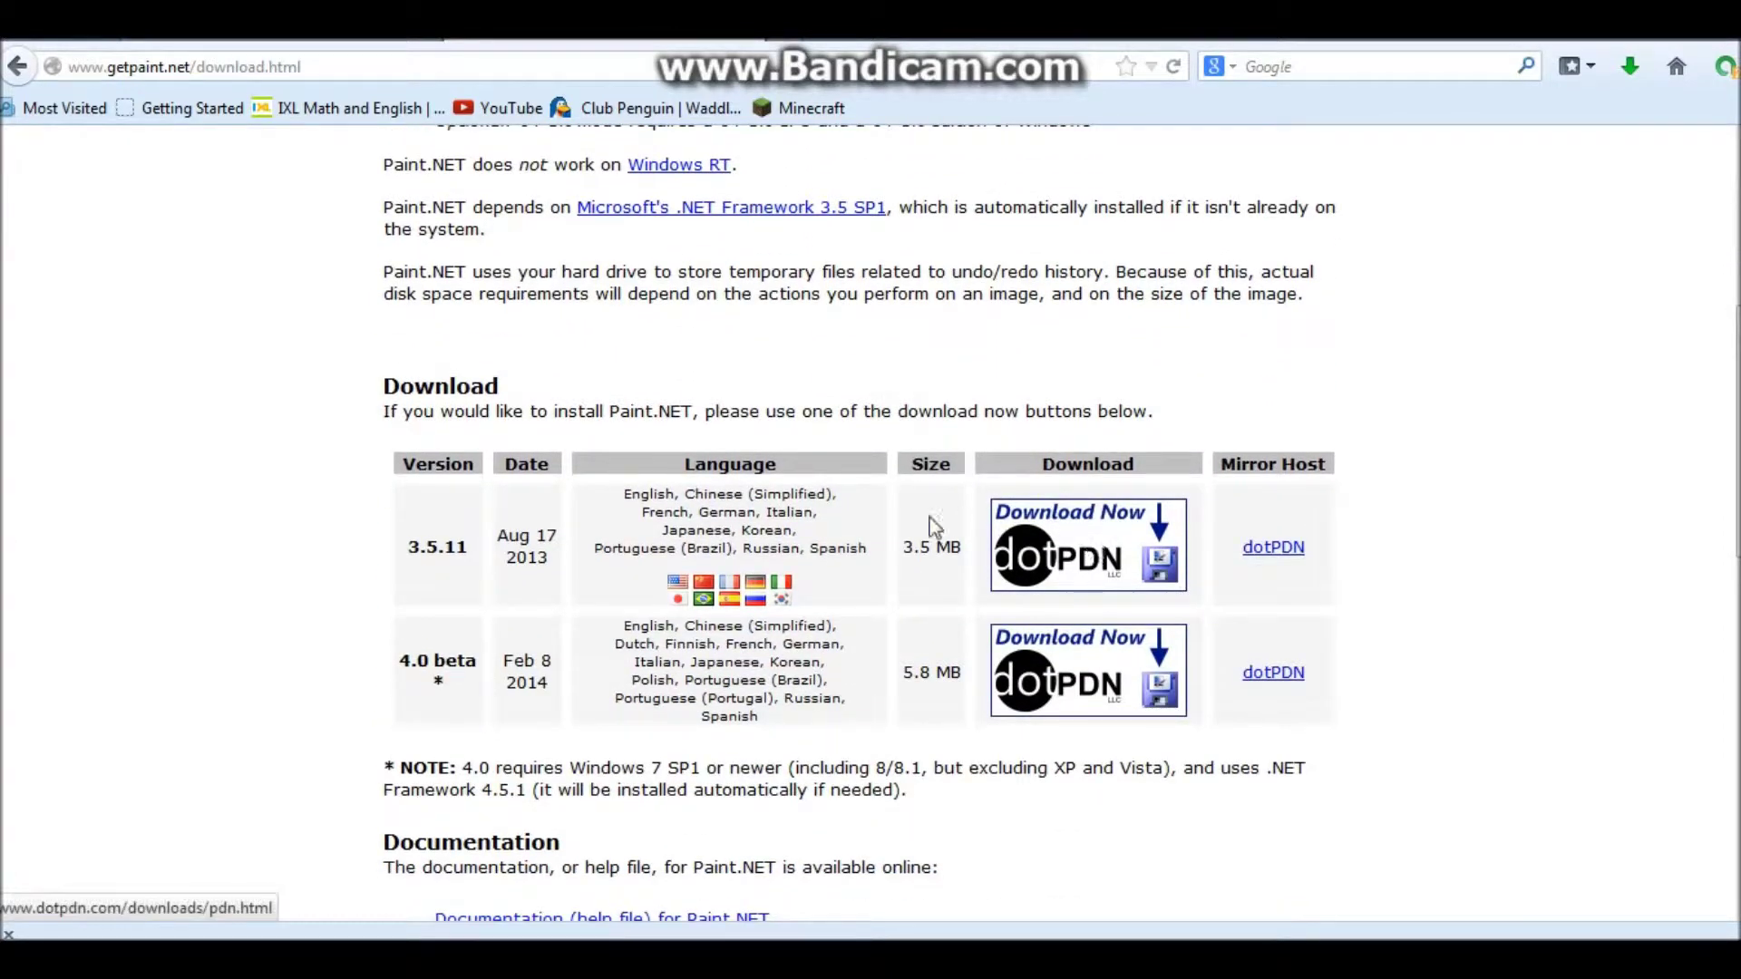
# Step: Request the Paint.NET v3.5.11 installer from the dotPDN download page, and cancel the file download
pyautogui.click(1066, 548)
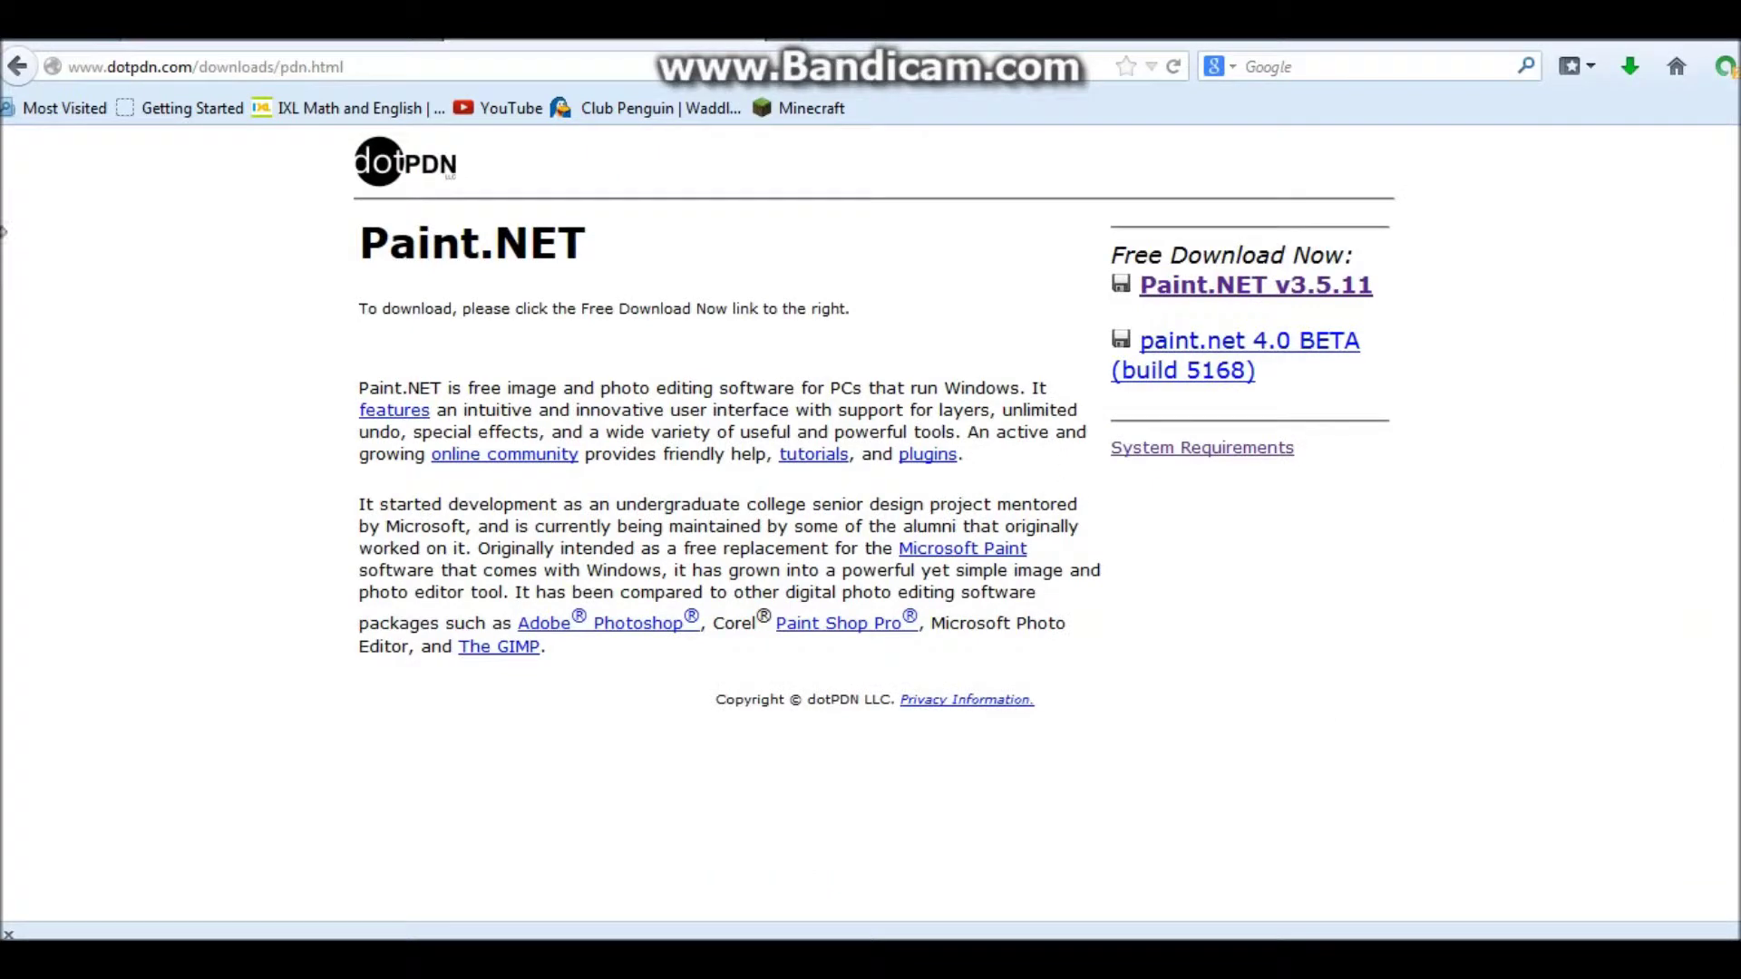
pyautogui.click(1173, 285)
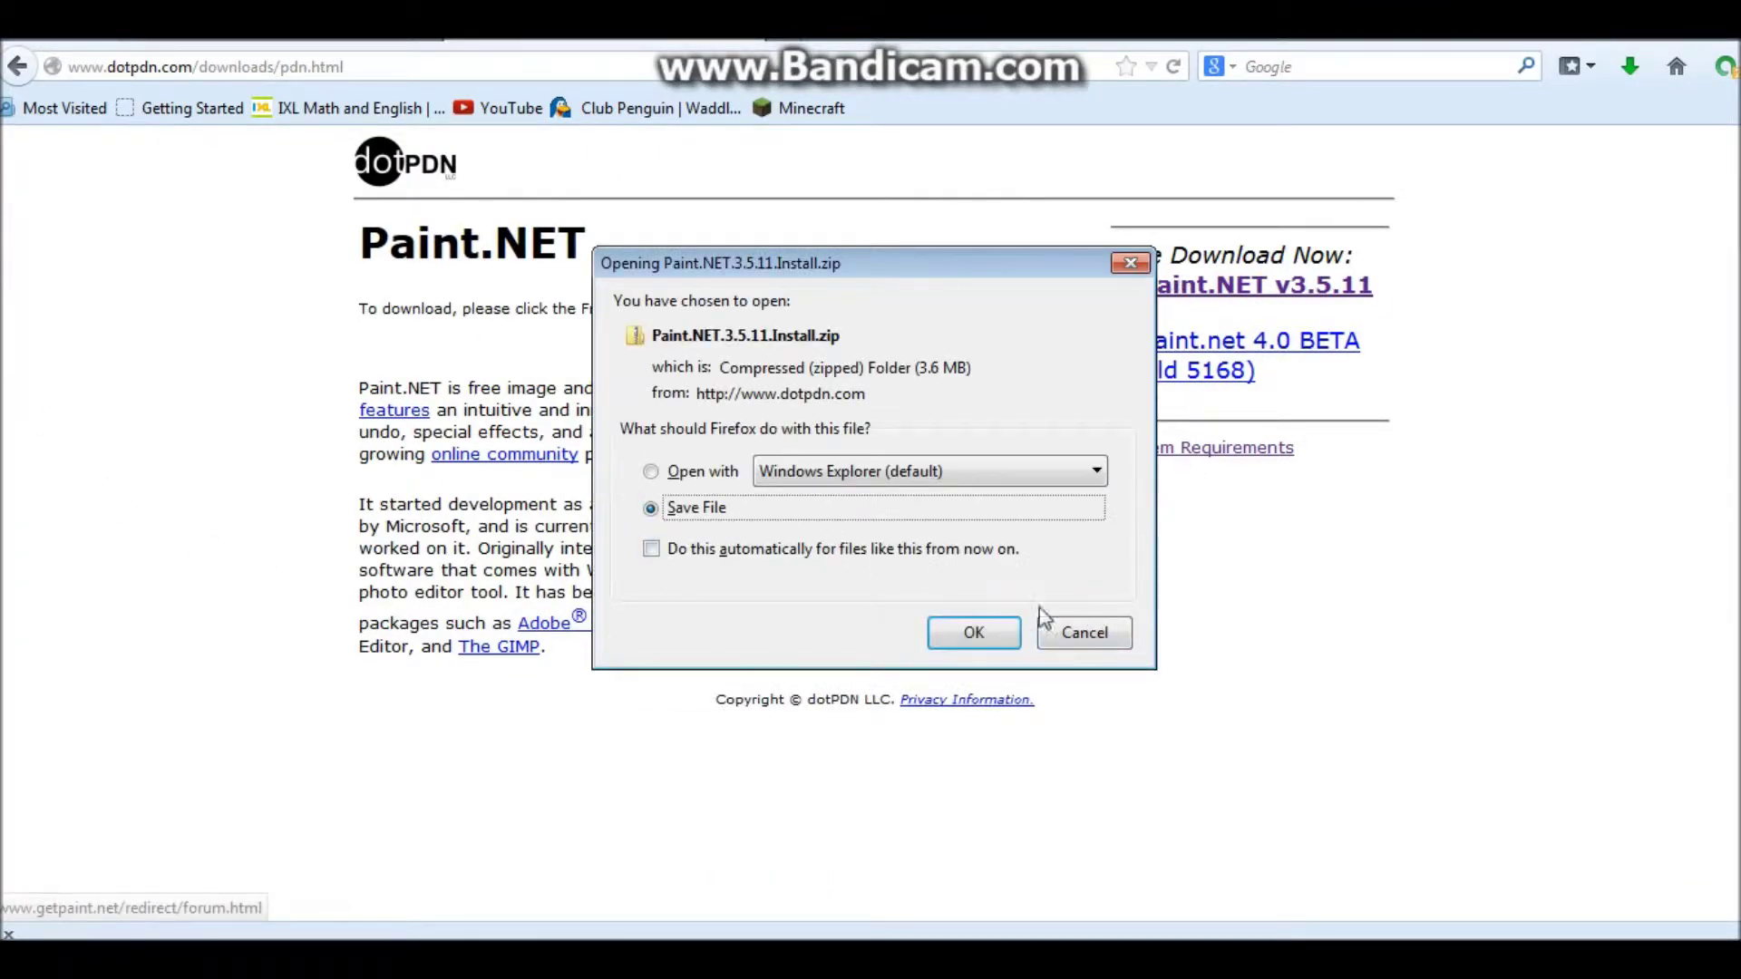
pyautogui.click(1076, 637)
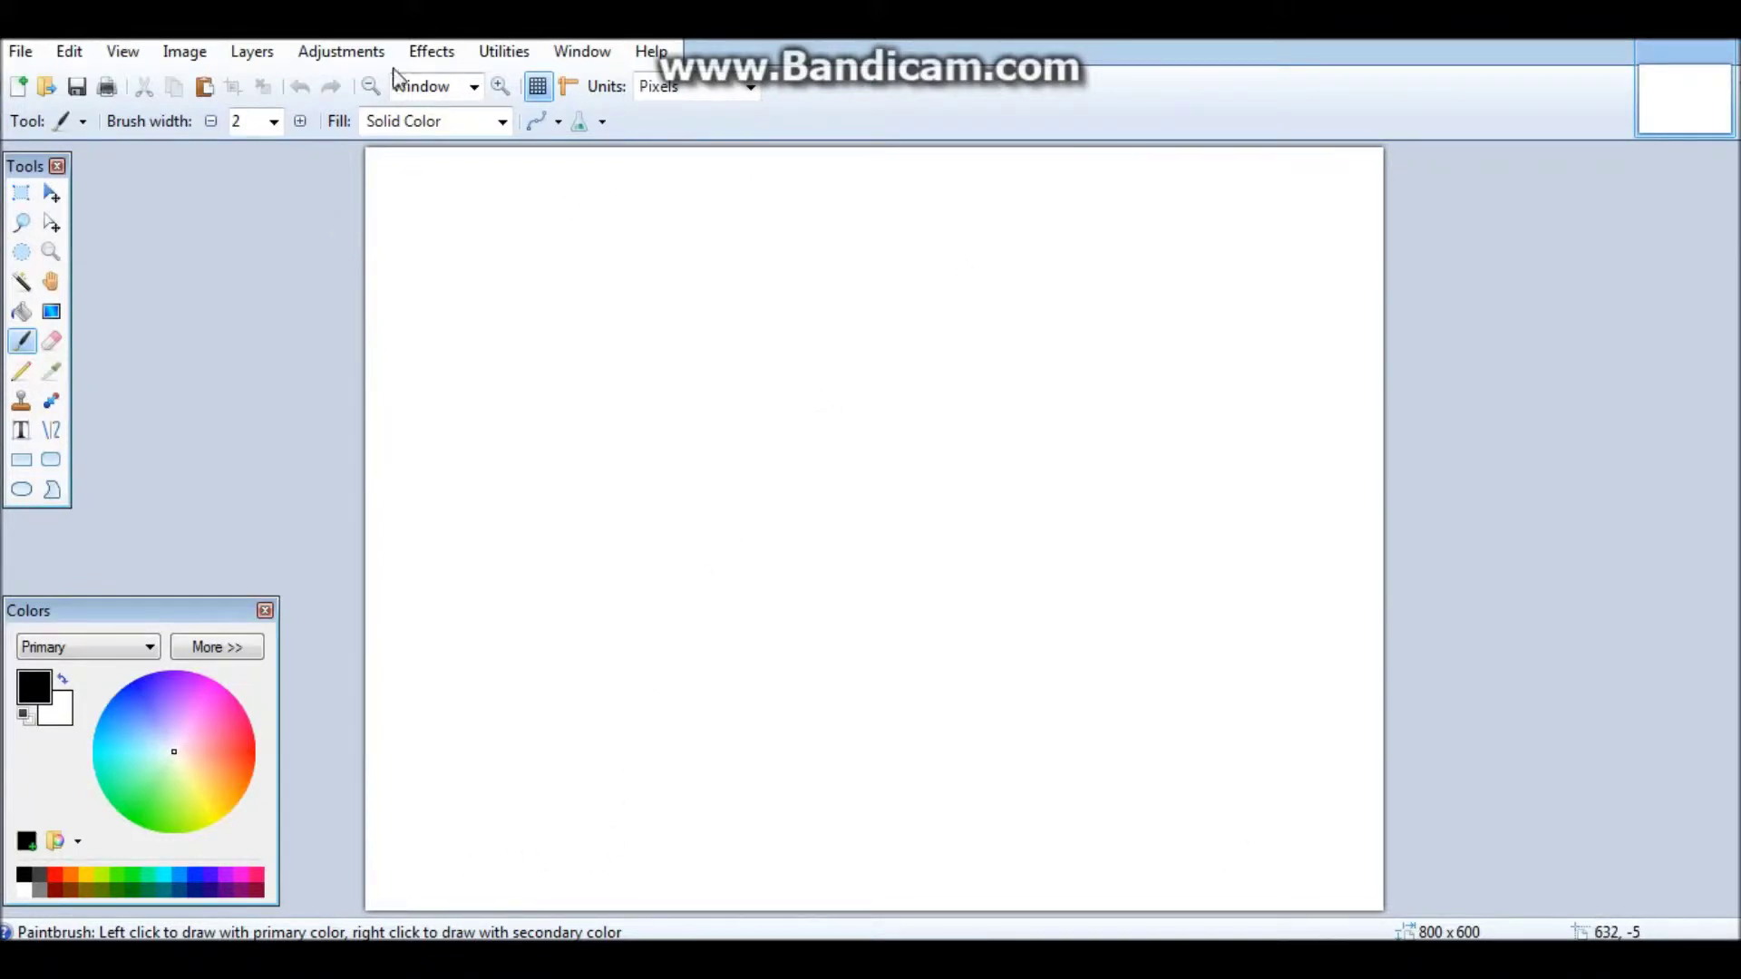
# Step: Switch to Paint.NET and create a new image 1920 pixels wide and 1080 pixels high
pyautogui.click(21, 87)
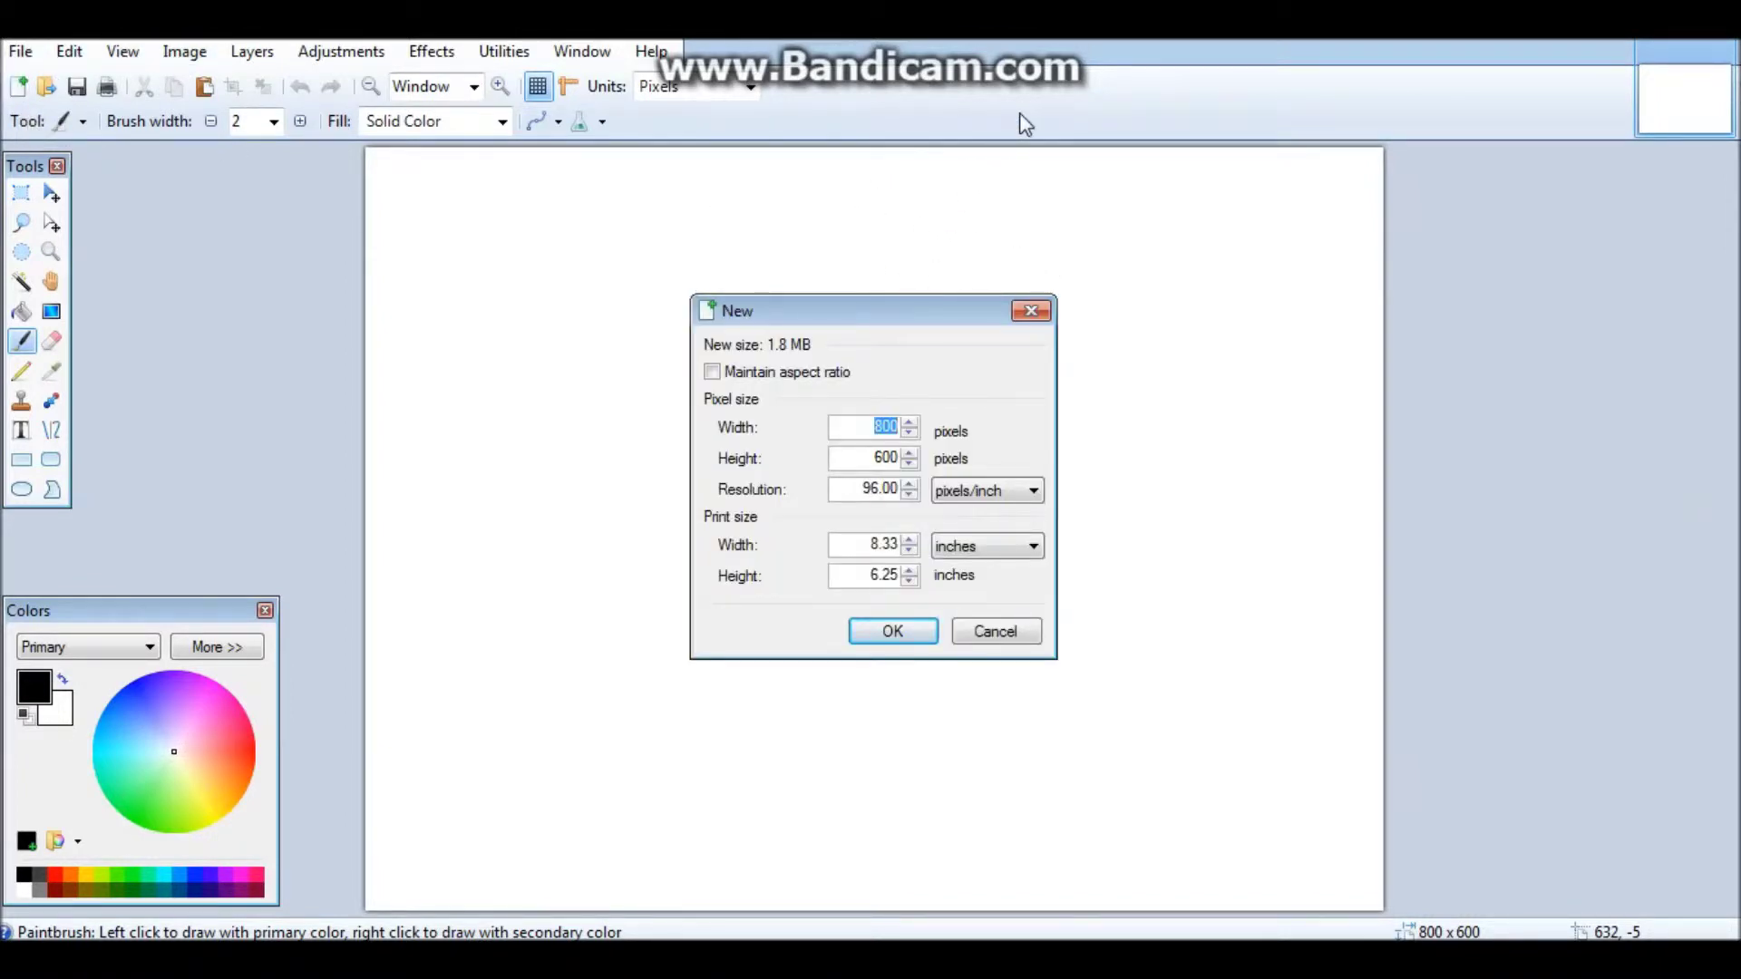
pyautogui.click(1532, 960)
pyautogui.write('1920')
pyautogui.press('Tab')
pyautogui.press('BackSpace')
pyautogui.write('1080')
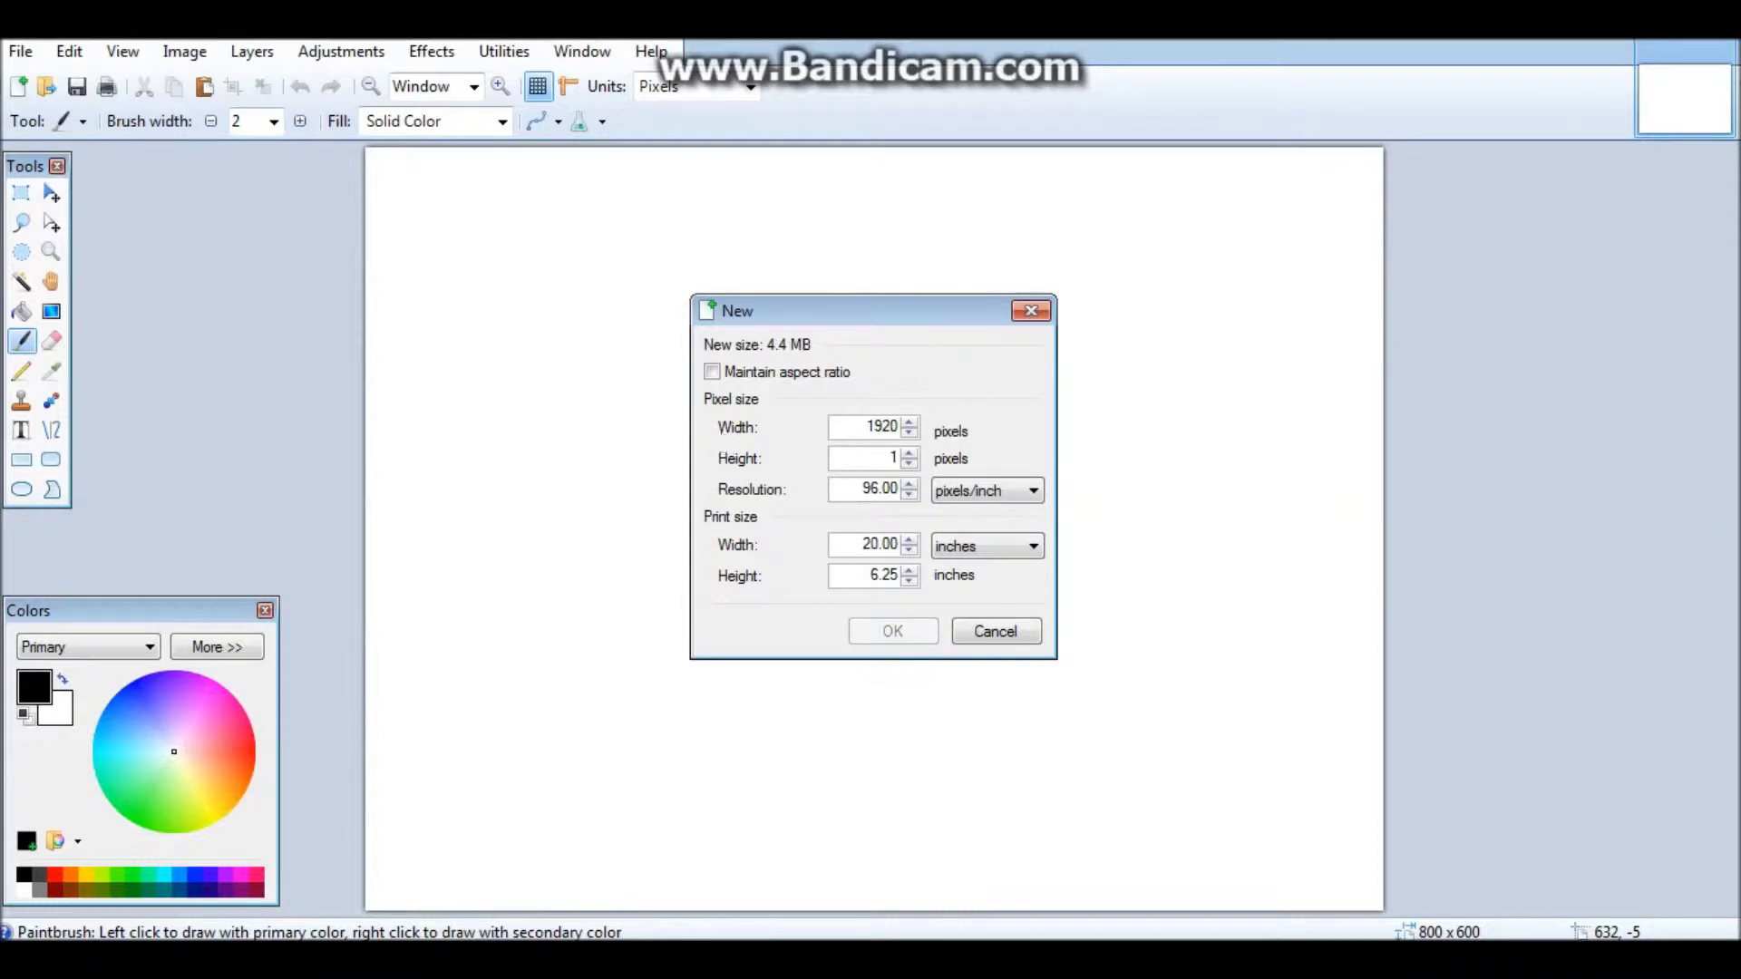
pyautogui.click(890, 629)
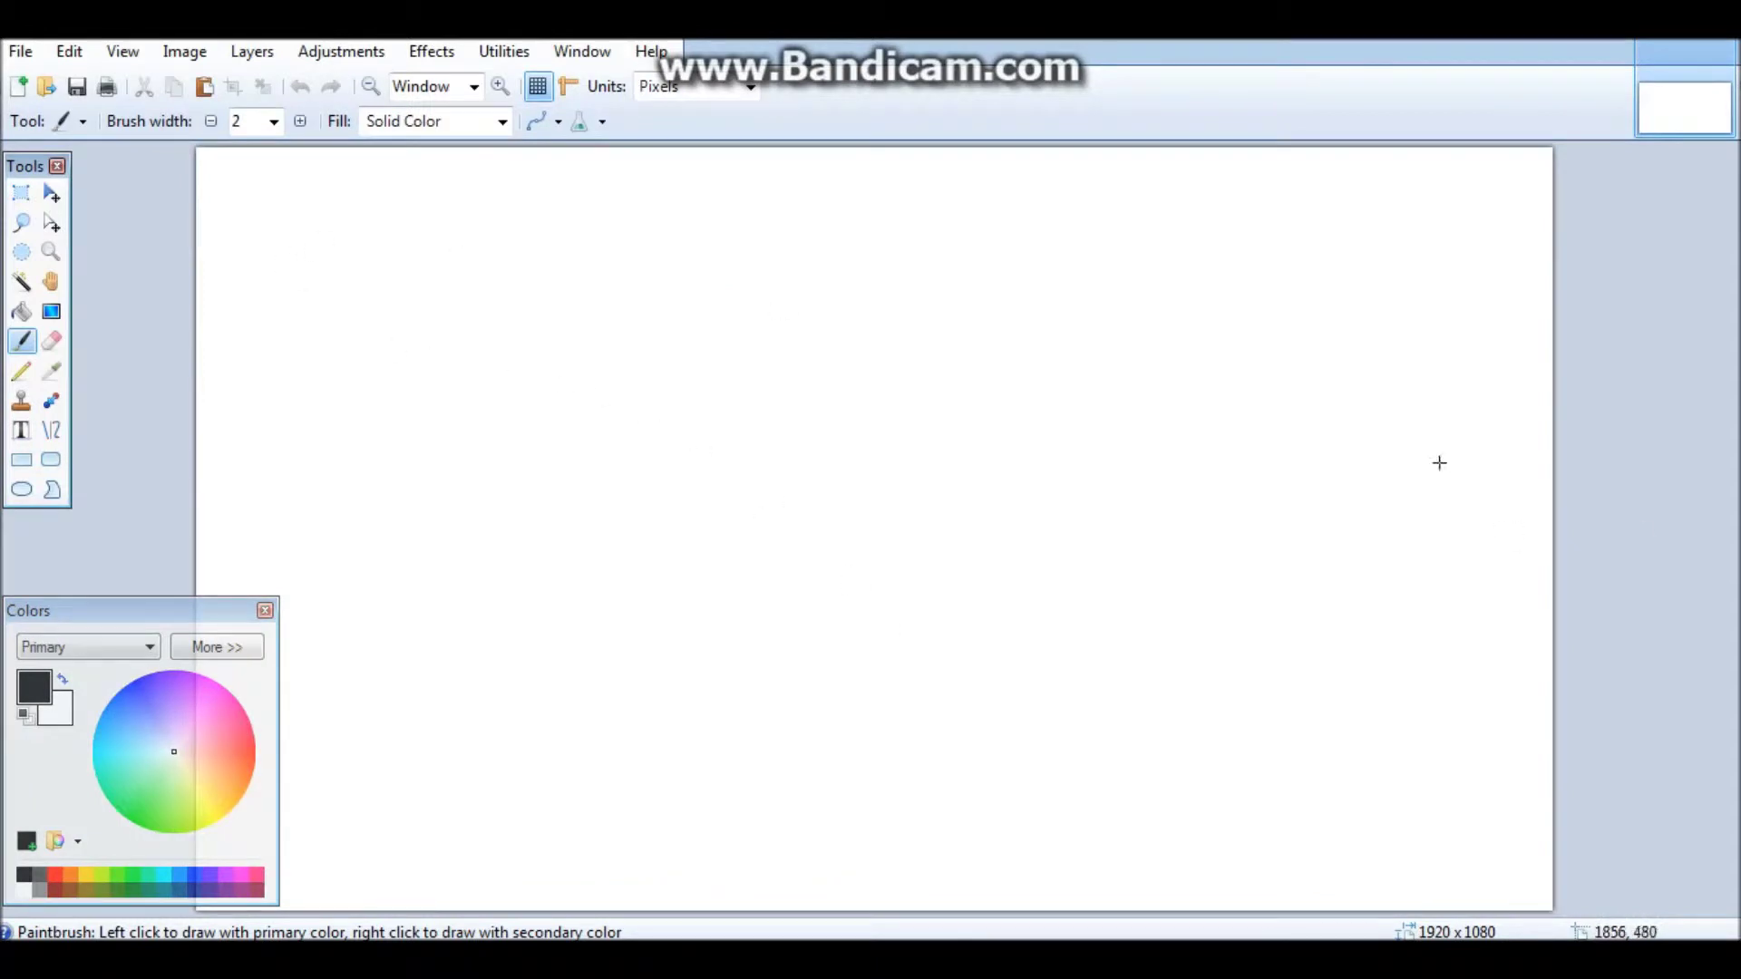
# Step: Close the Colors window and undo the stray brush stroke near the canvas's upper-left corner
pyautogui.click(265, 610)
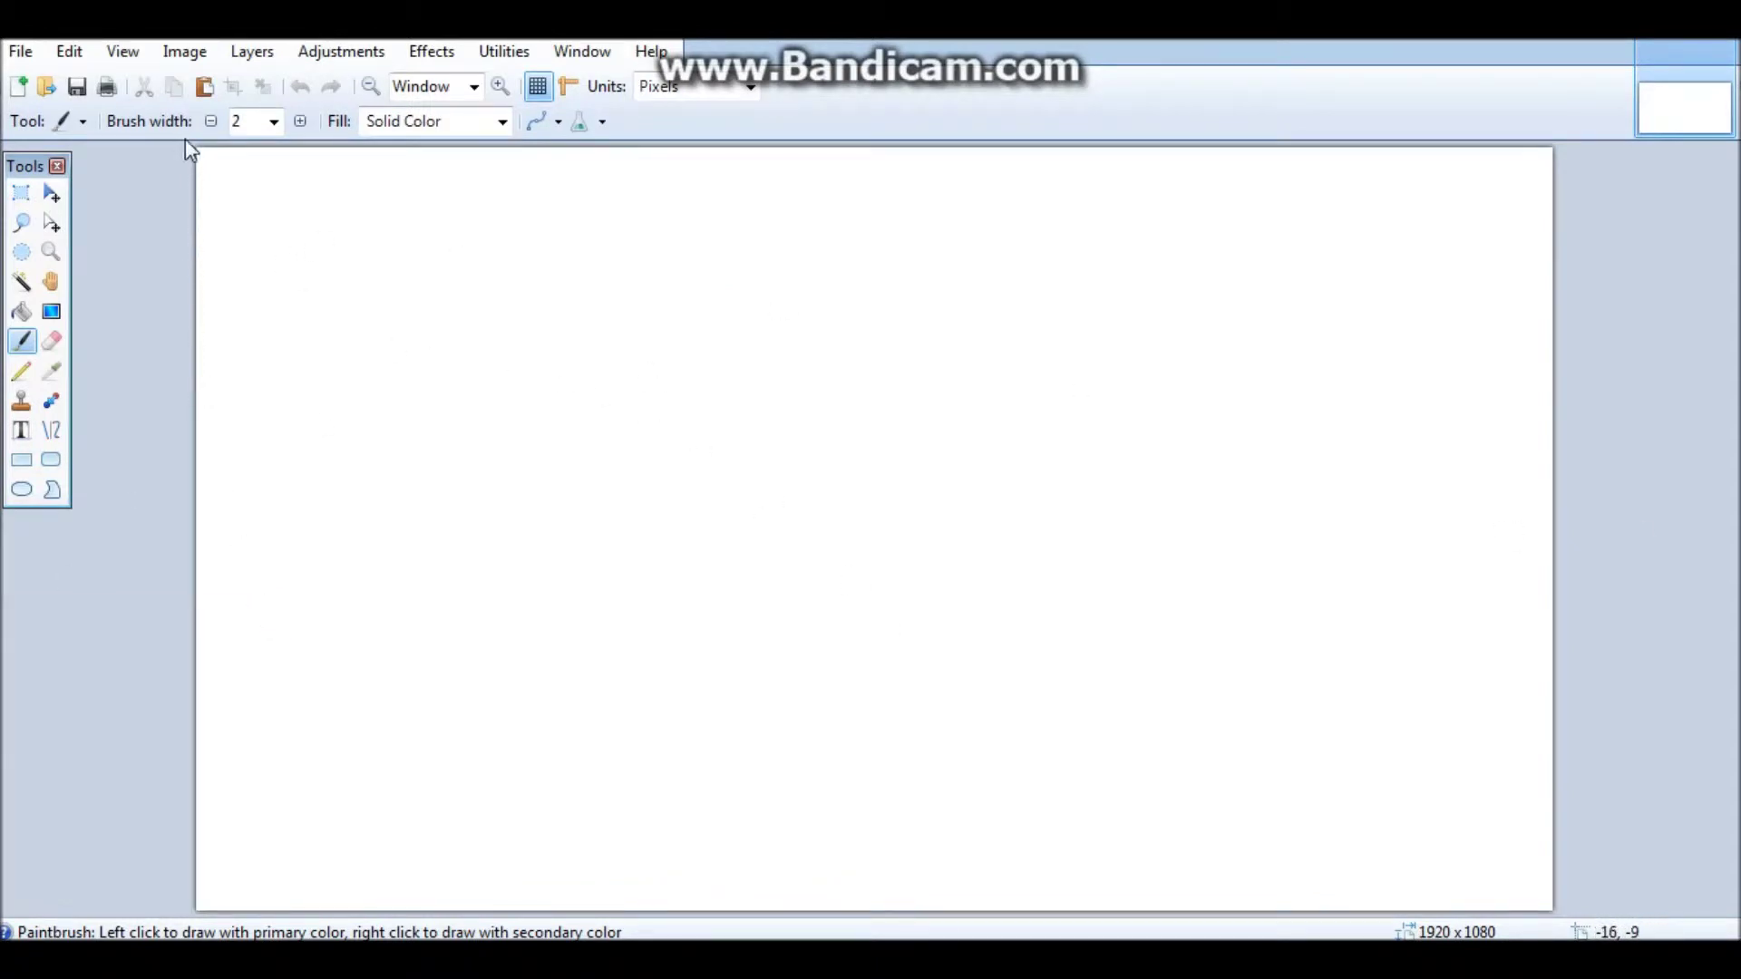
pyautogui.moveTo(230, 148); pyautogui.dragTo(245, 154)
pyautogui.click(300, 88)
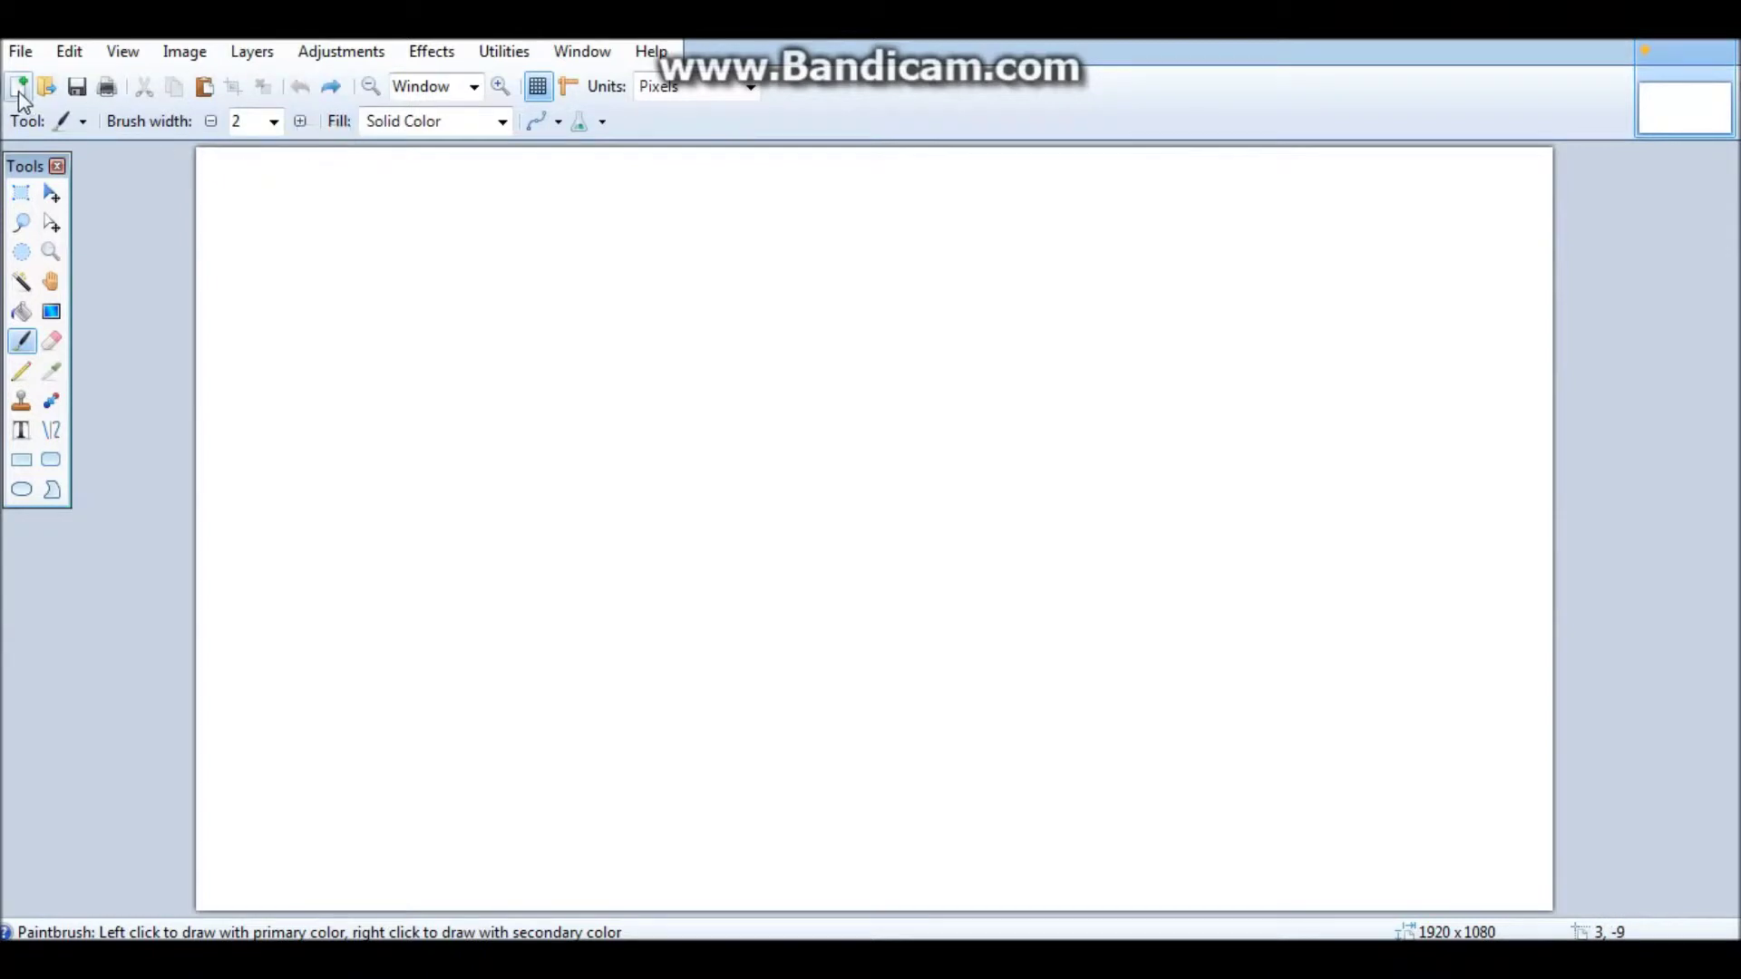
# Step: Select the entire white canvas with Rectangle Select and delete its contents to make the background transparent
pyautogui.click(82, 126)
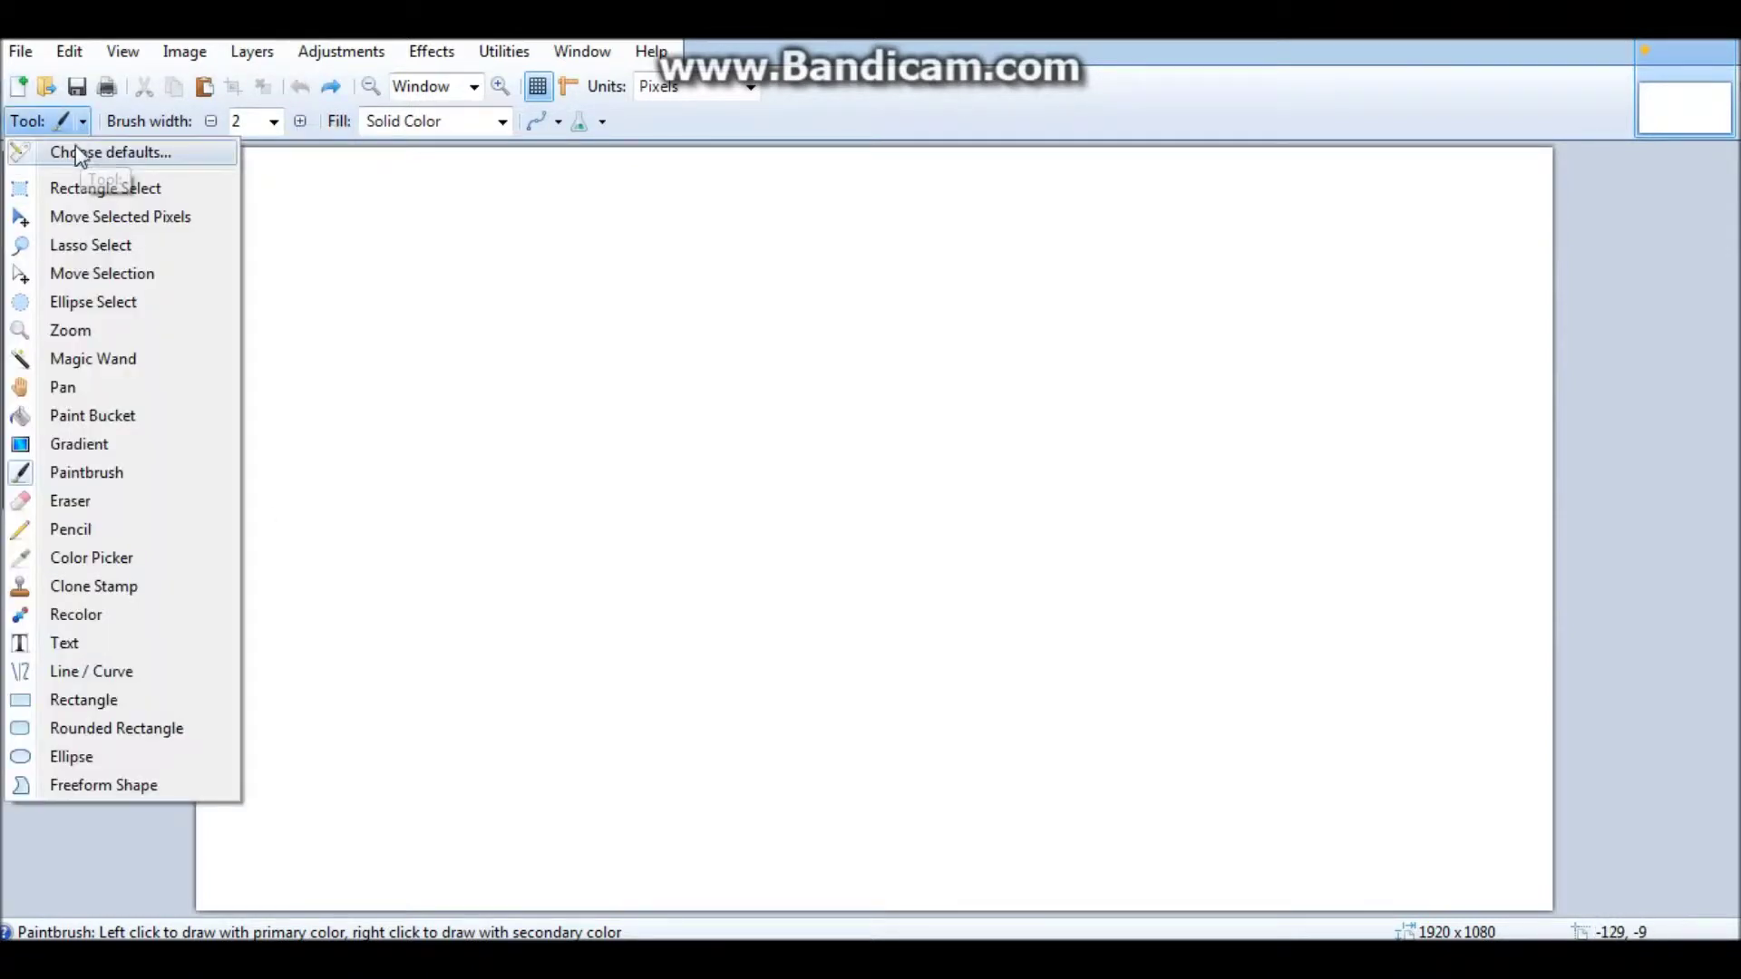
pyautogui.click(68, 185)
pyautogui.moveTo(184, 151); pyautogui.dragTo(1723, 970)
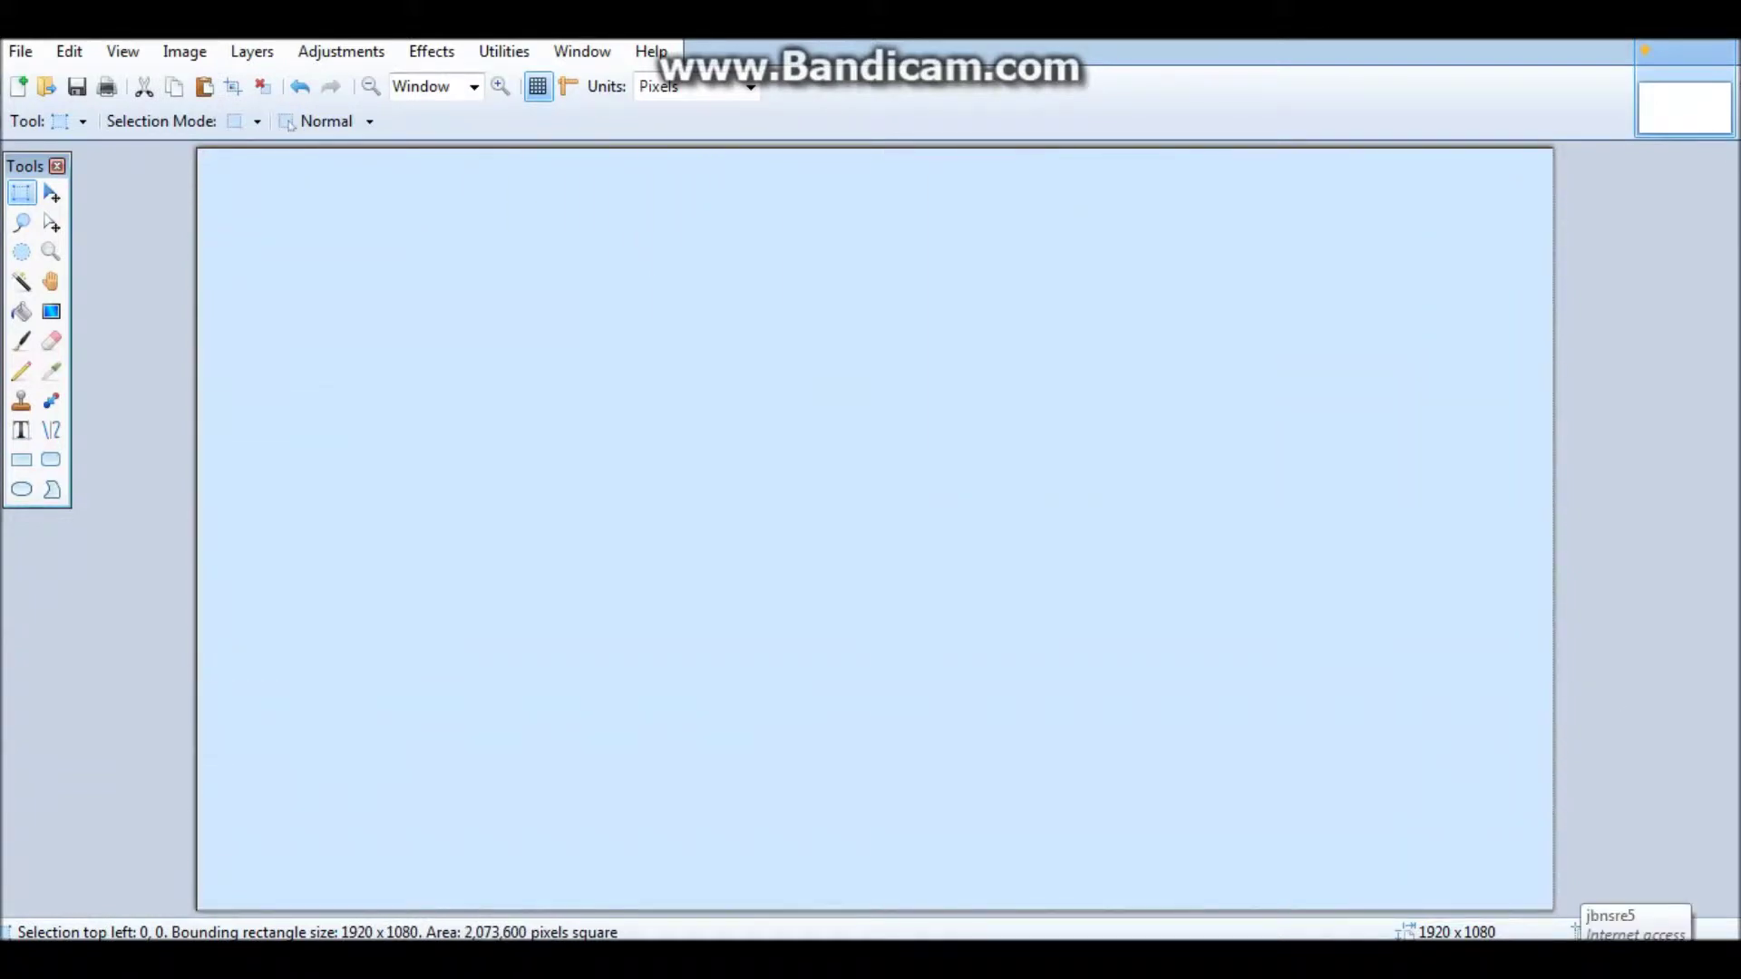
pyautogui.press('Delete')
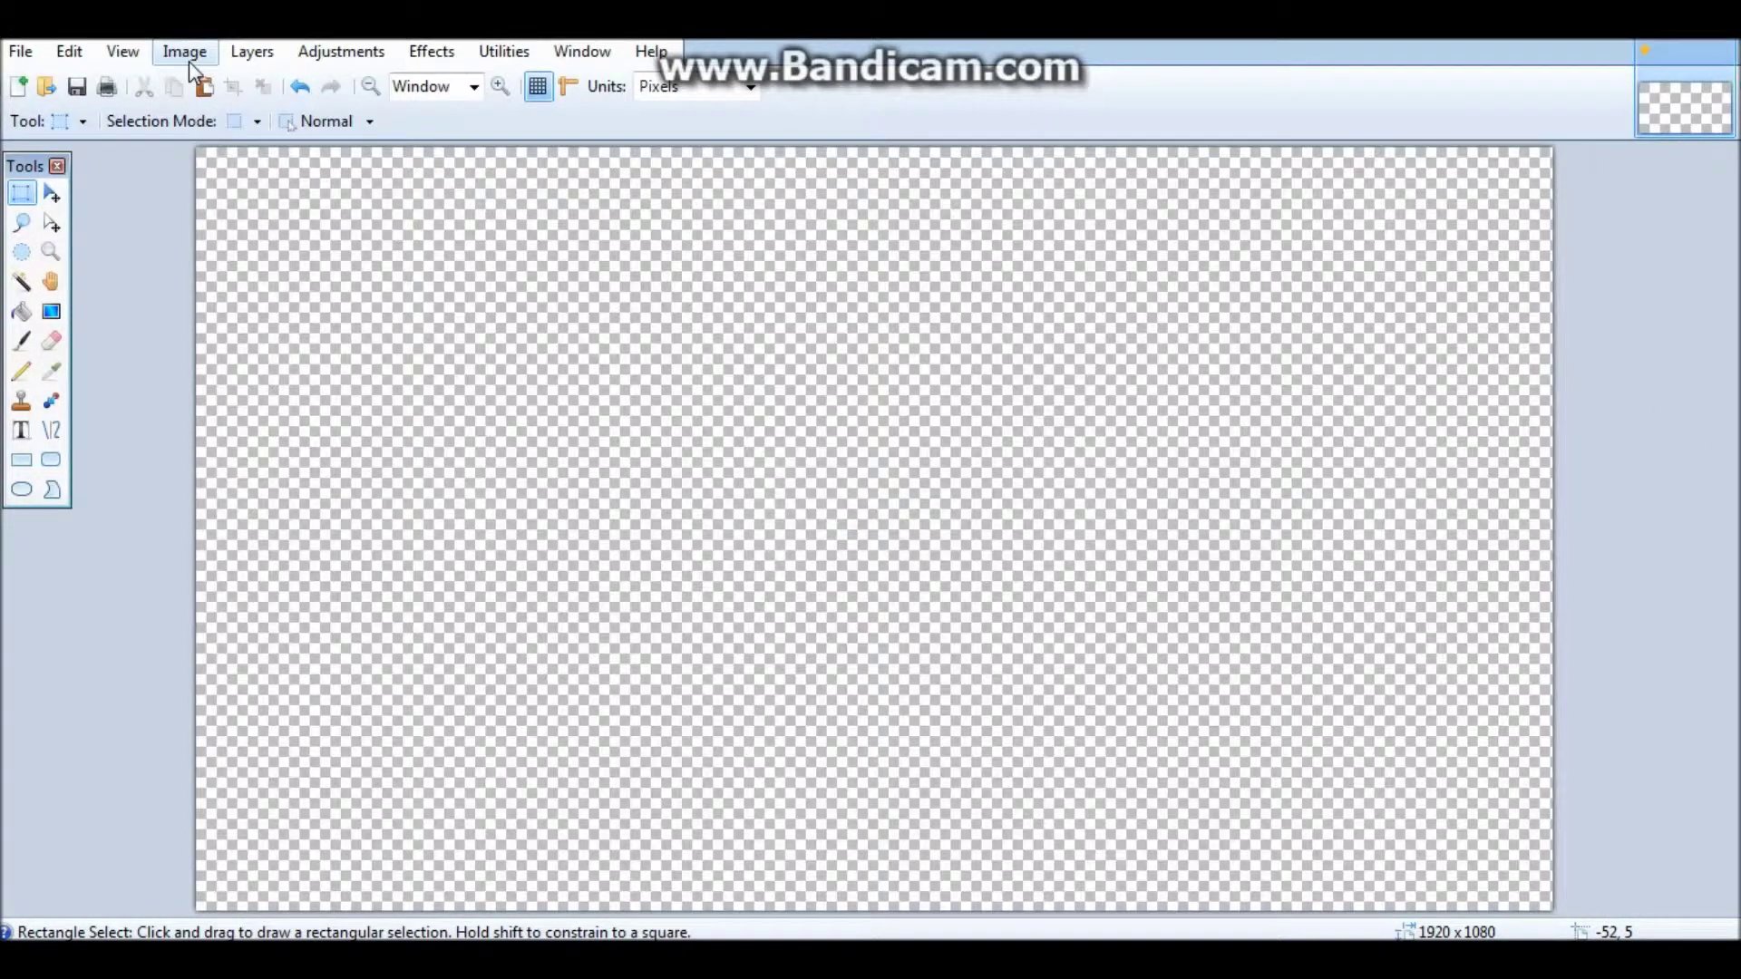
# Step: Switch to Firefox and run a Google image search for "grass field" in a new tab
pyautogui.hotkey('alt', 'Tab')
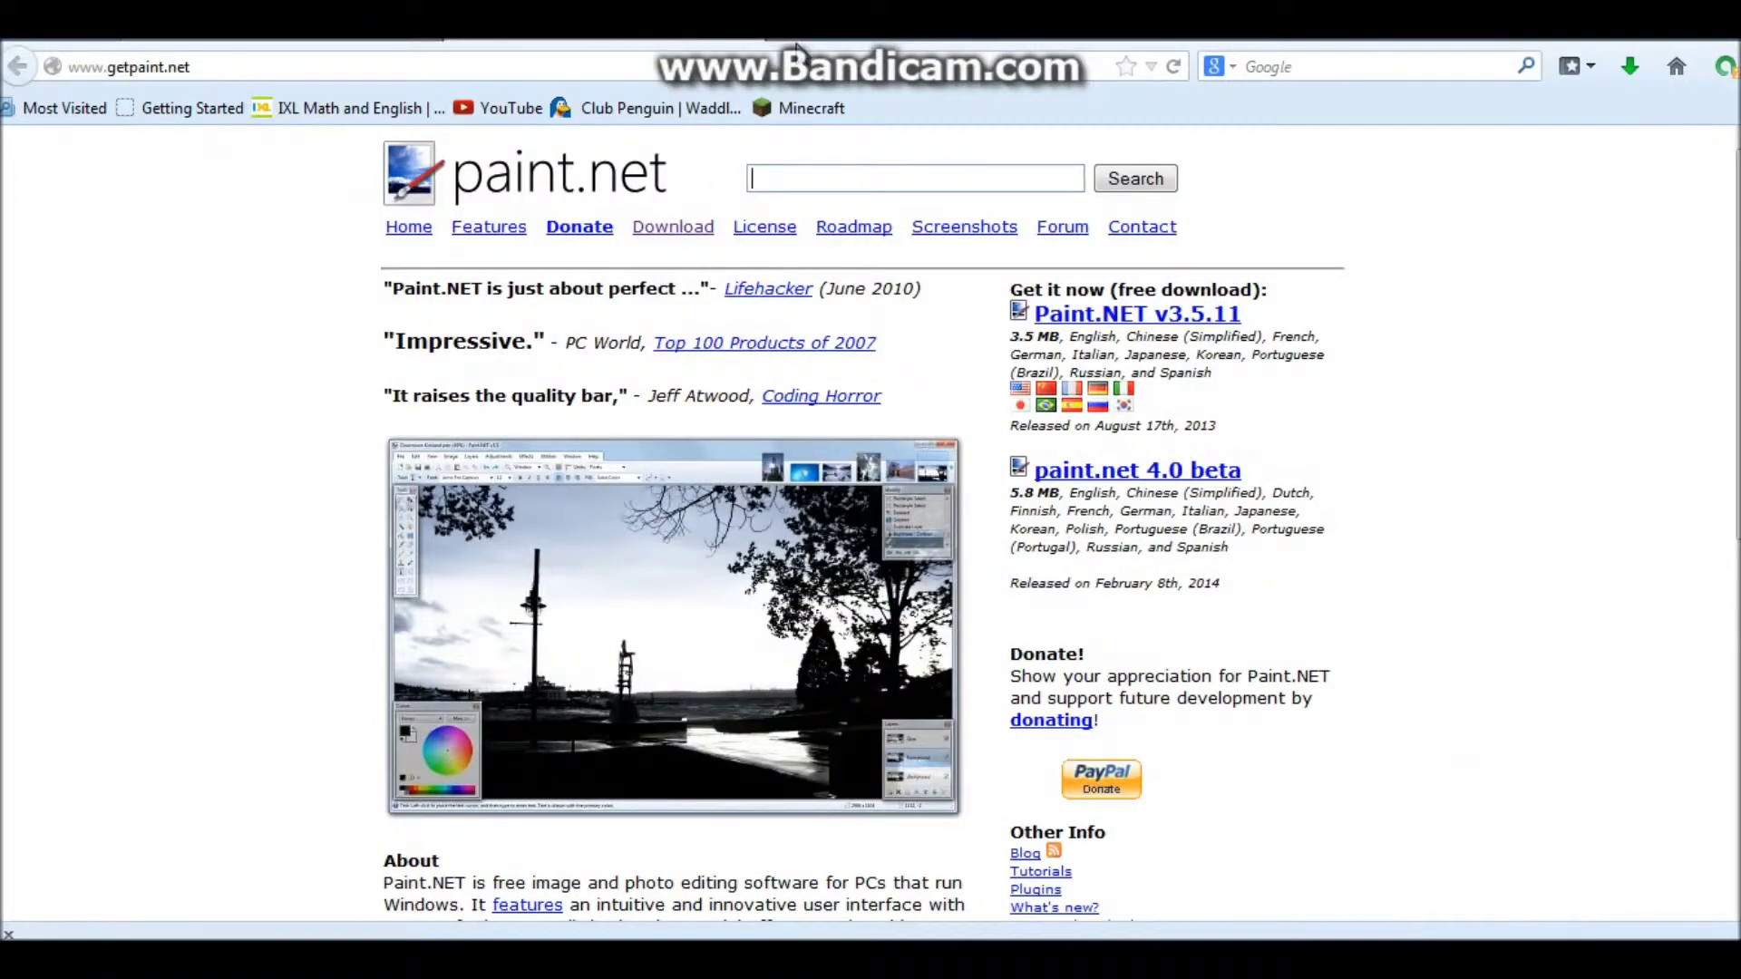
pyautogui.hotkey('ctrl', 't')
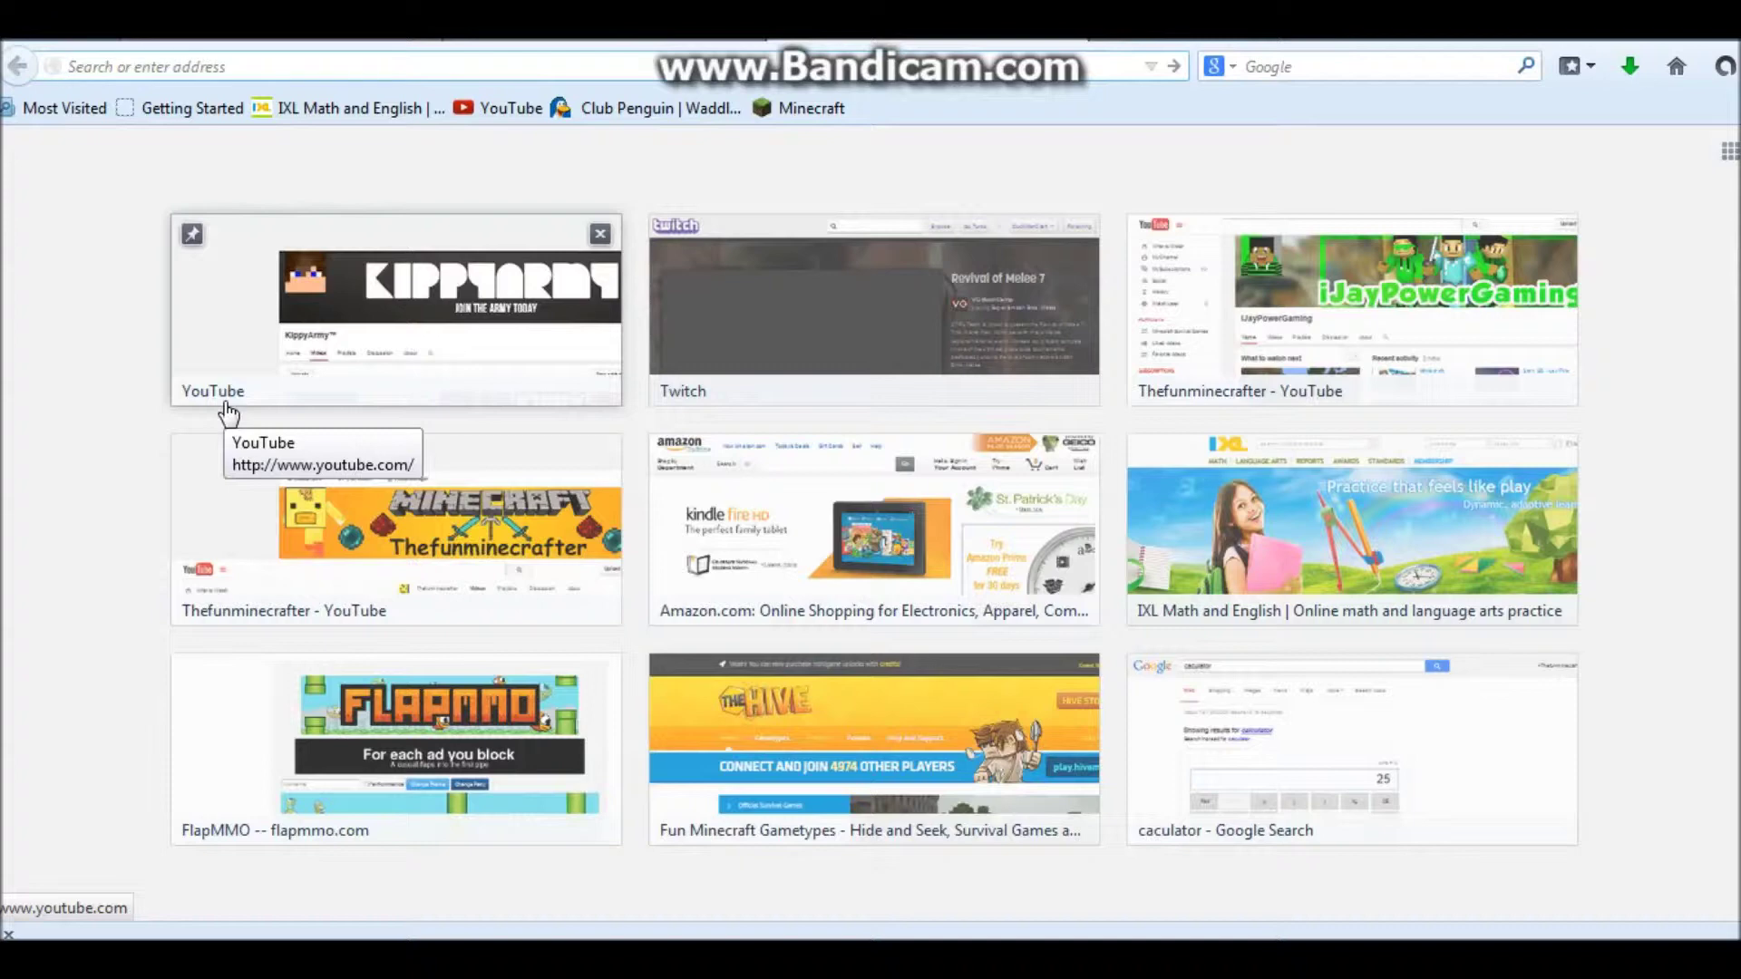
pyautogui.write('grass field')
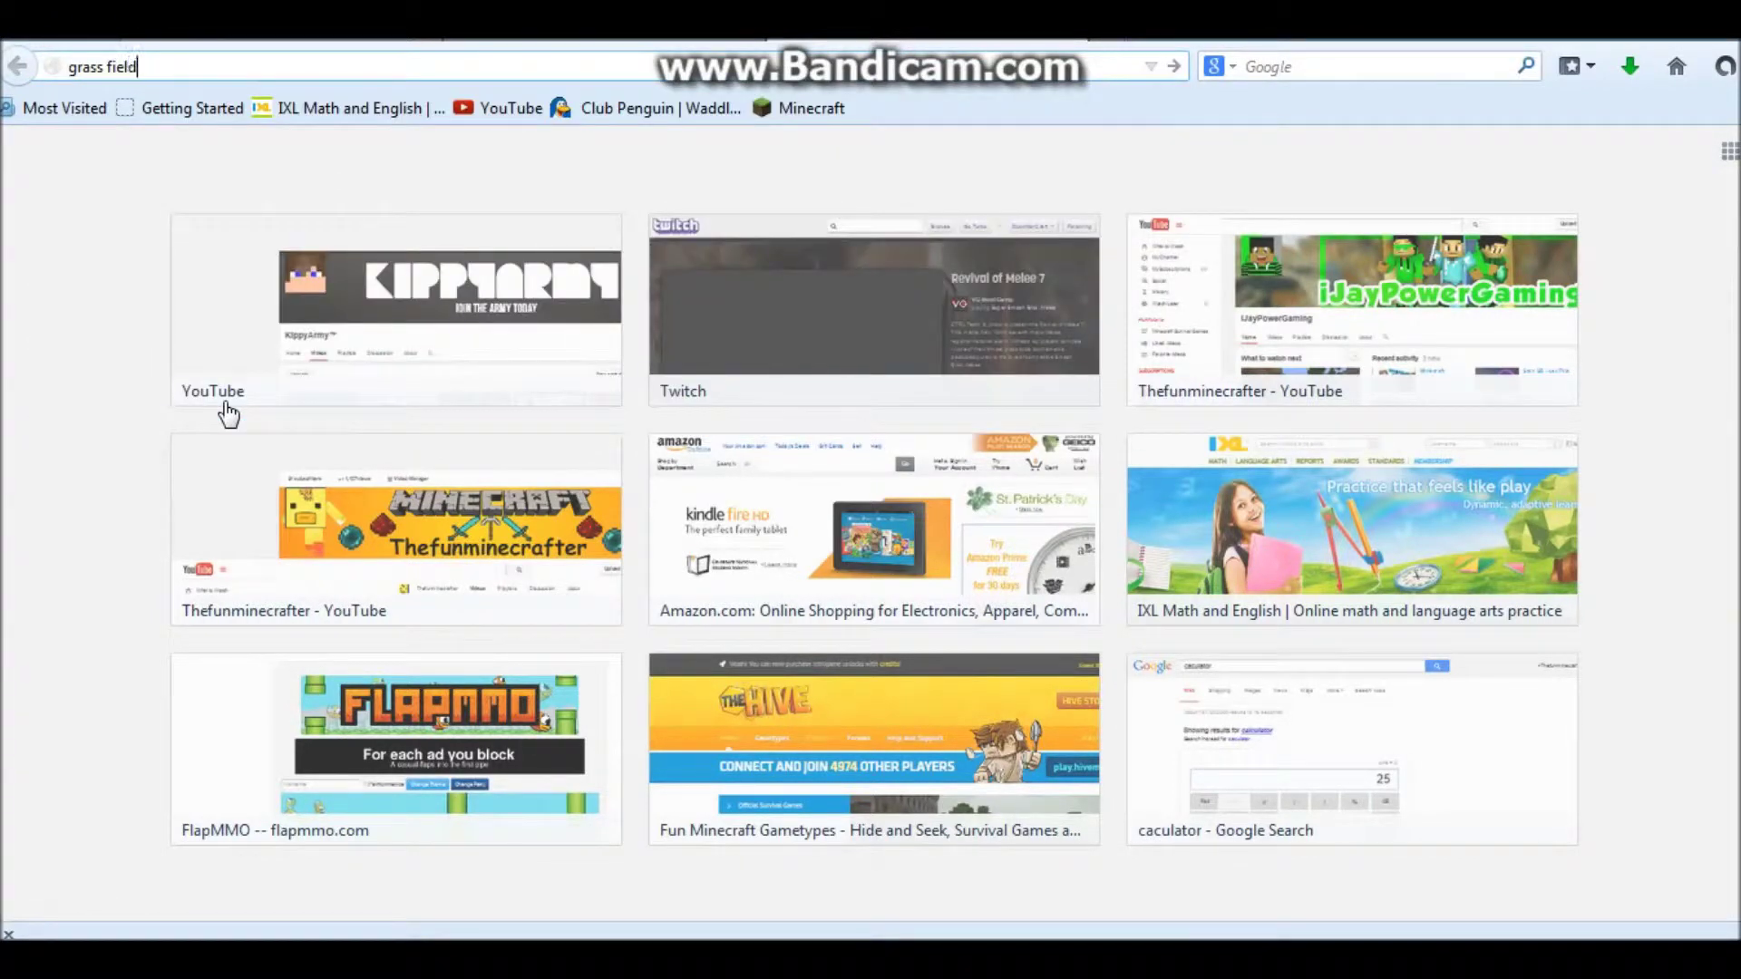
pyautogui.press('Return')
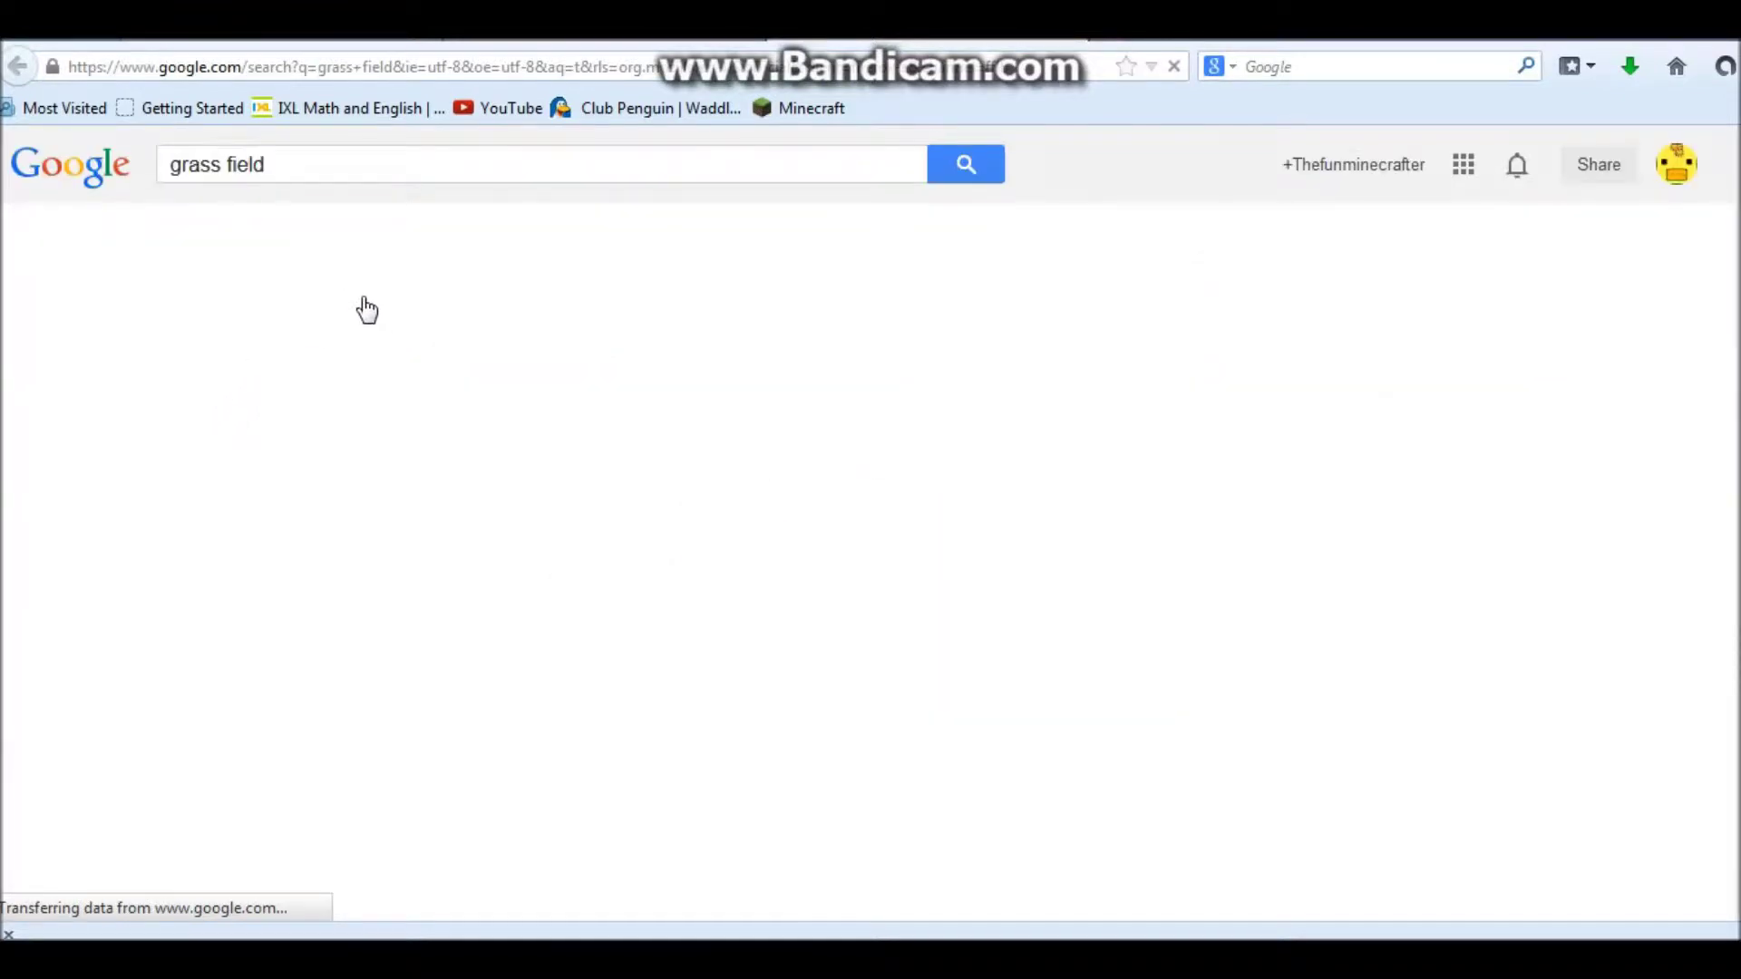
pyautogui.click(283, 253)
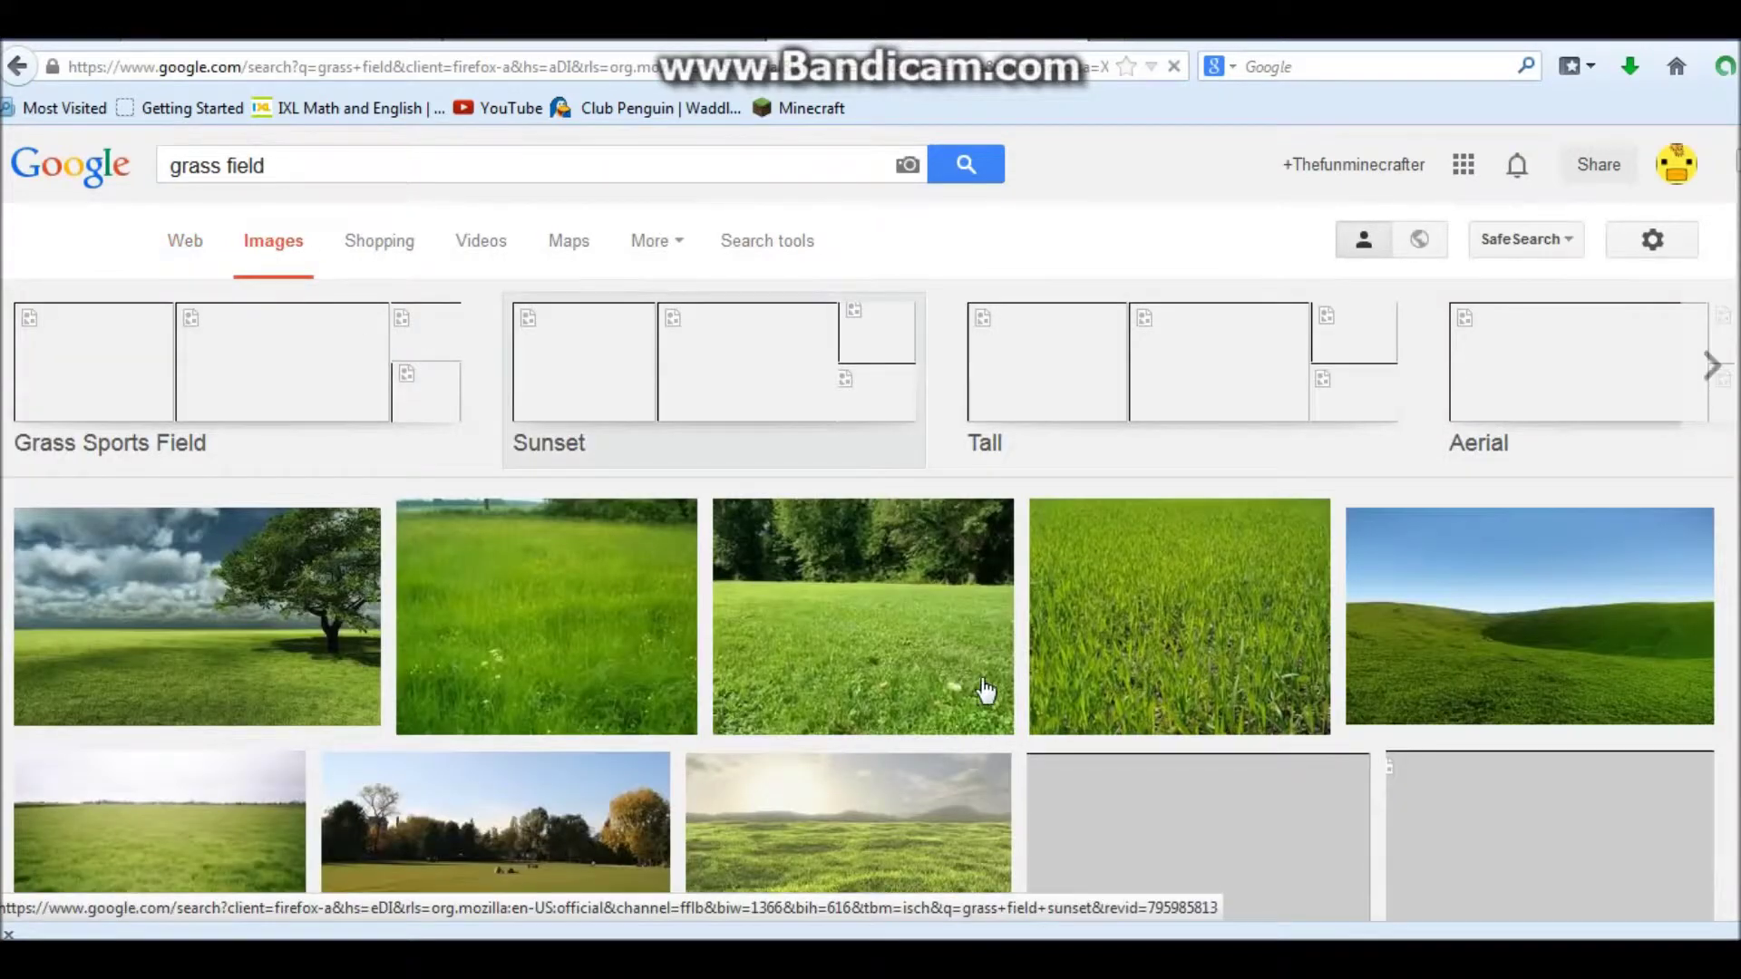
# Step: Browse the grass field images and preview the 1898 × 1080 one with the tree, then close the preview
pyautogui.scroll(-6, 827, 451)
pyautogui.scroll(3, 820, 454)
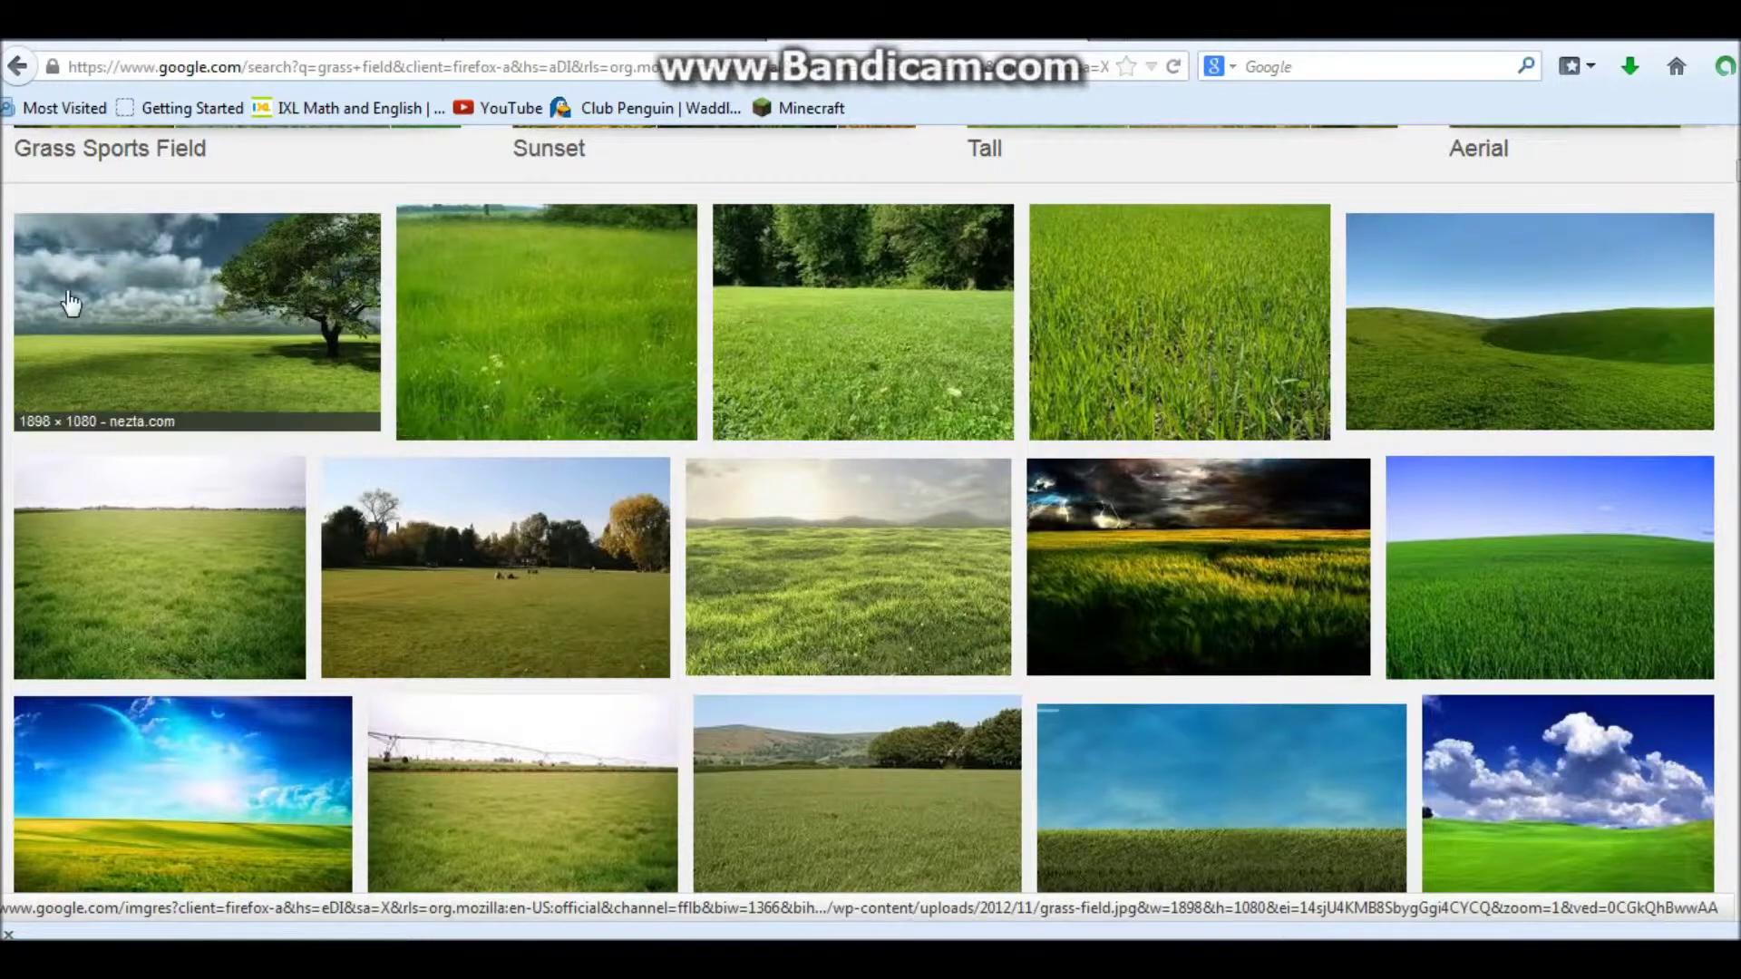
pyautogui.rightClick(180, 319)
pyautogui.click(179, 327)
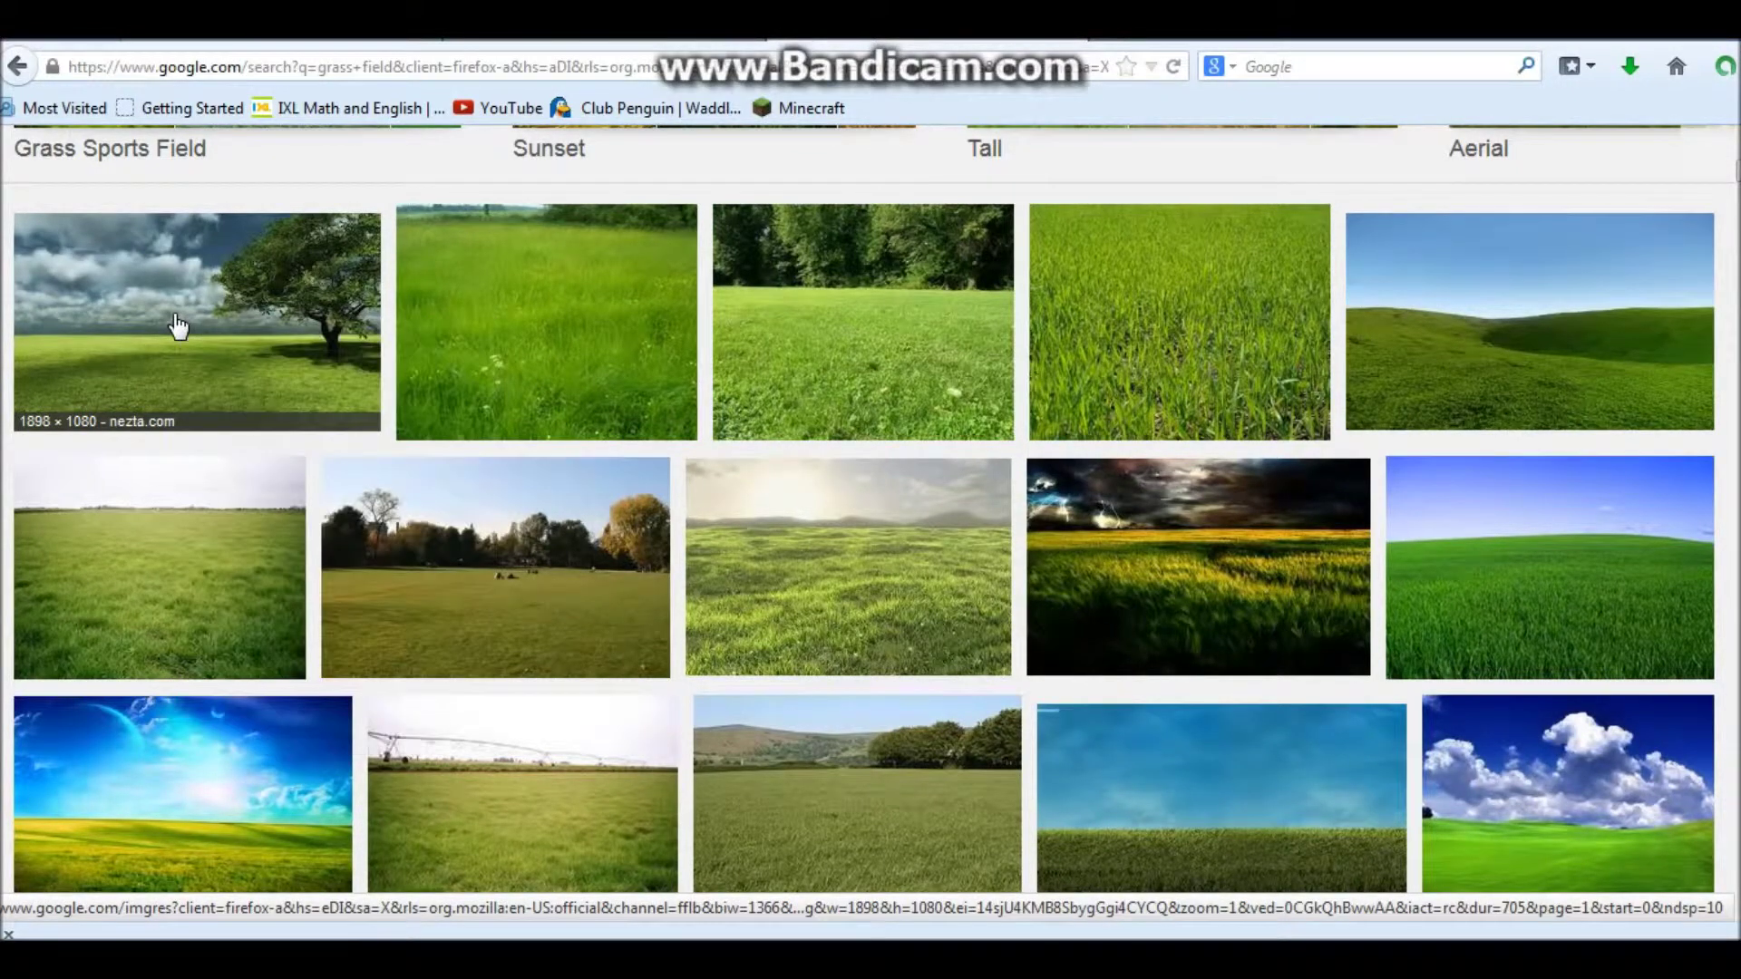
pyautogui.click(178, 326)
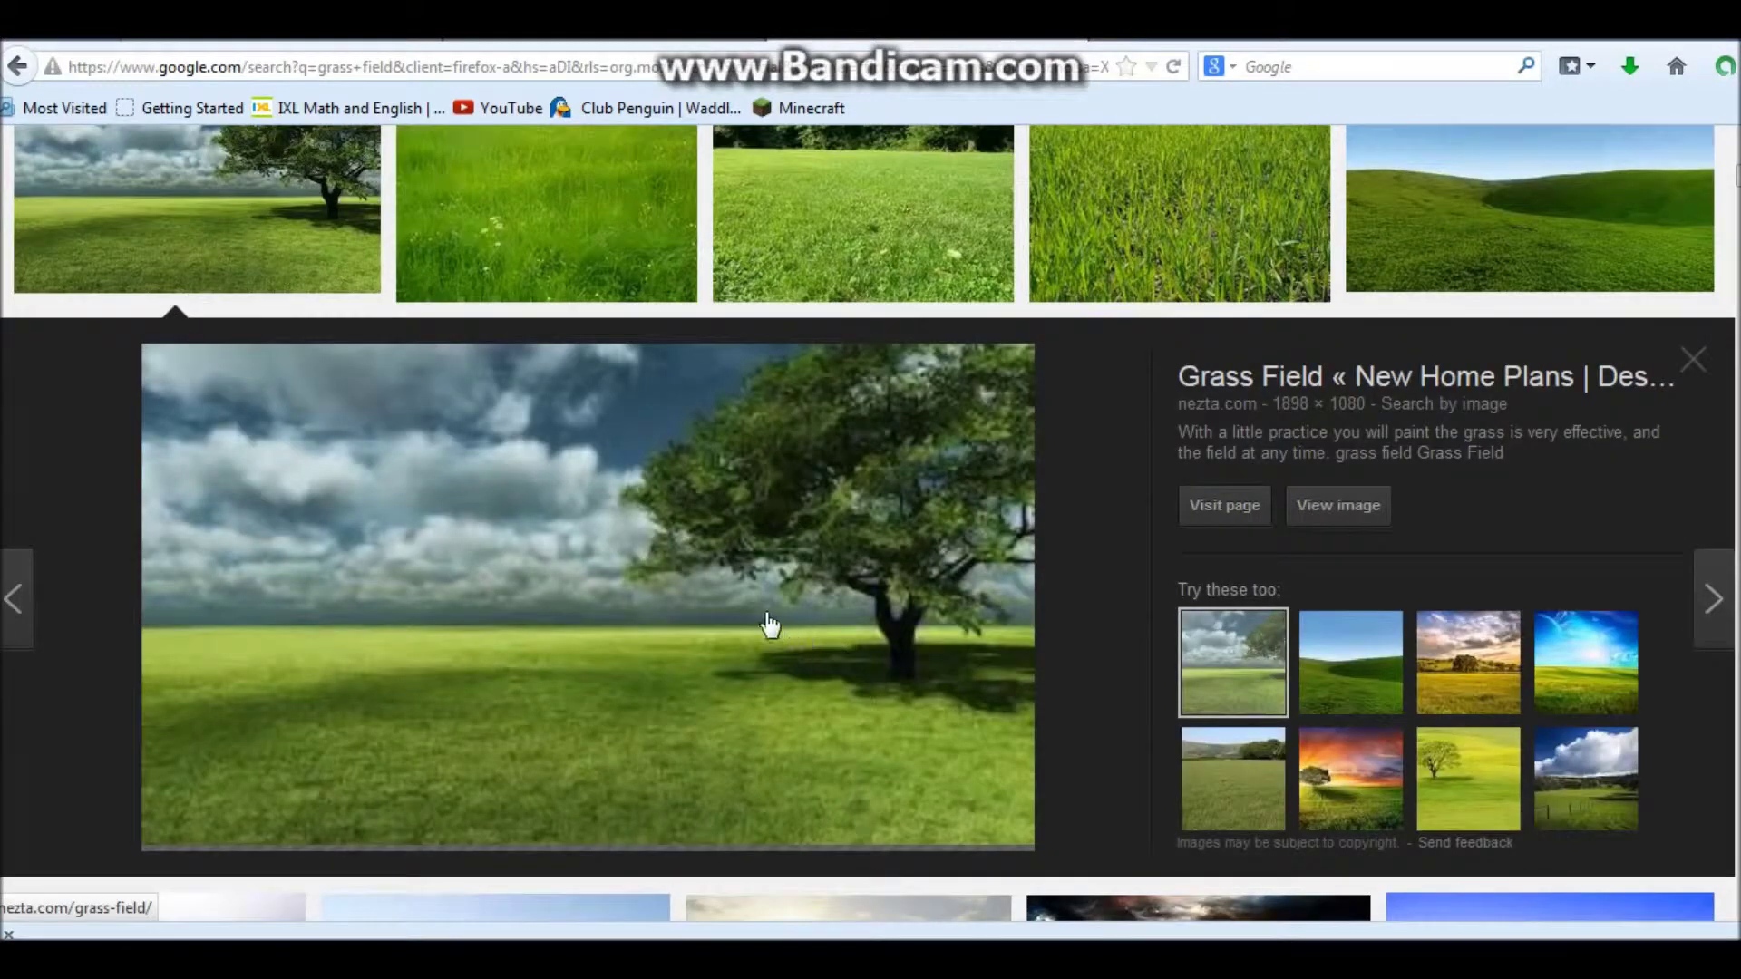
pyautogui.click(1693, 361)
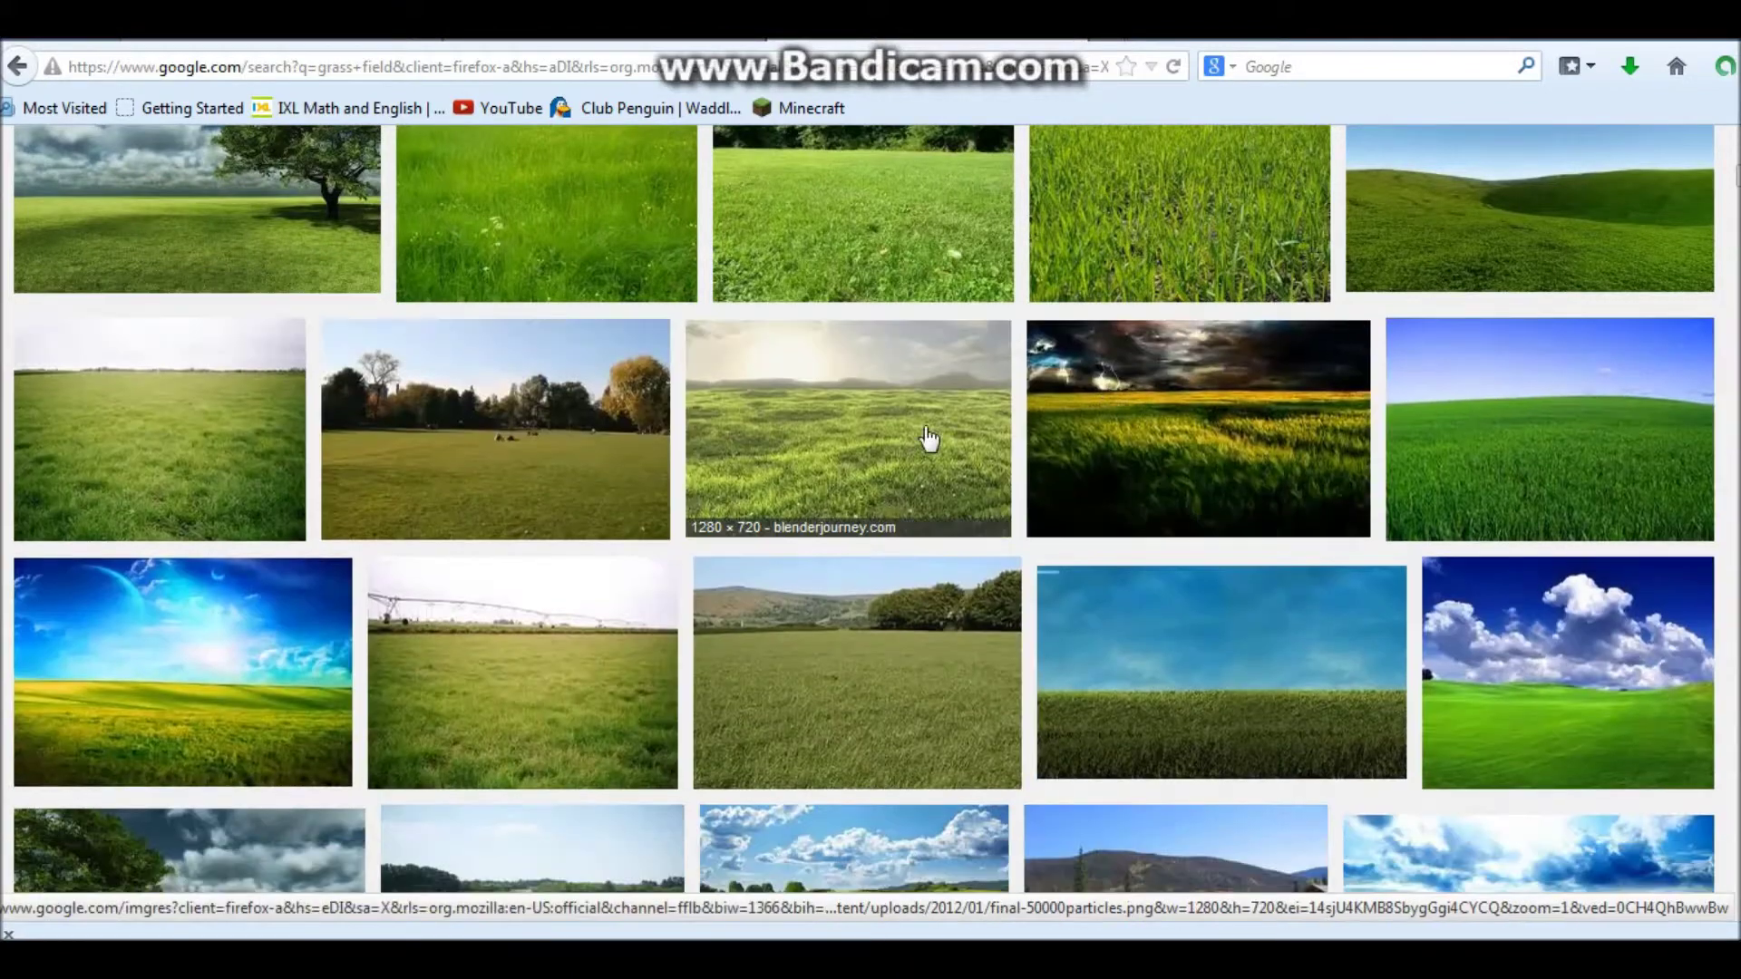
# Step: Preview the 1280 × 720 Blender Journey grass field image and save it to the Pictures library as asxdb
pyautogui.click(808, 439)
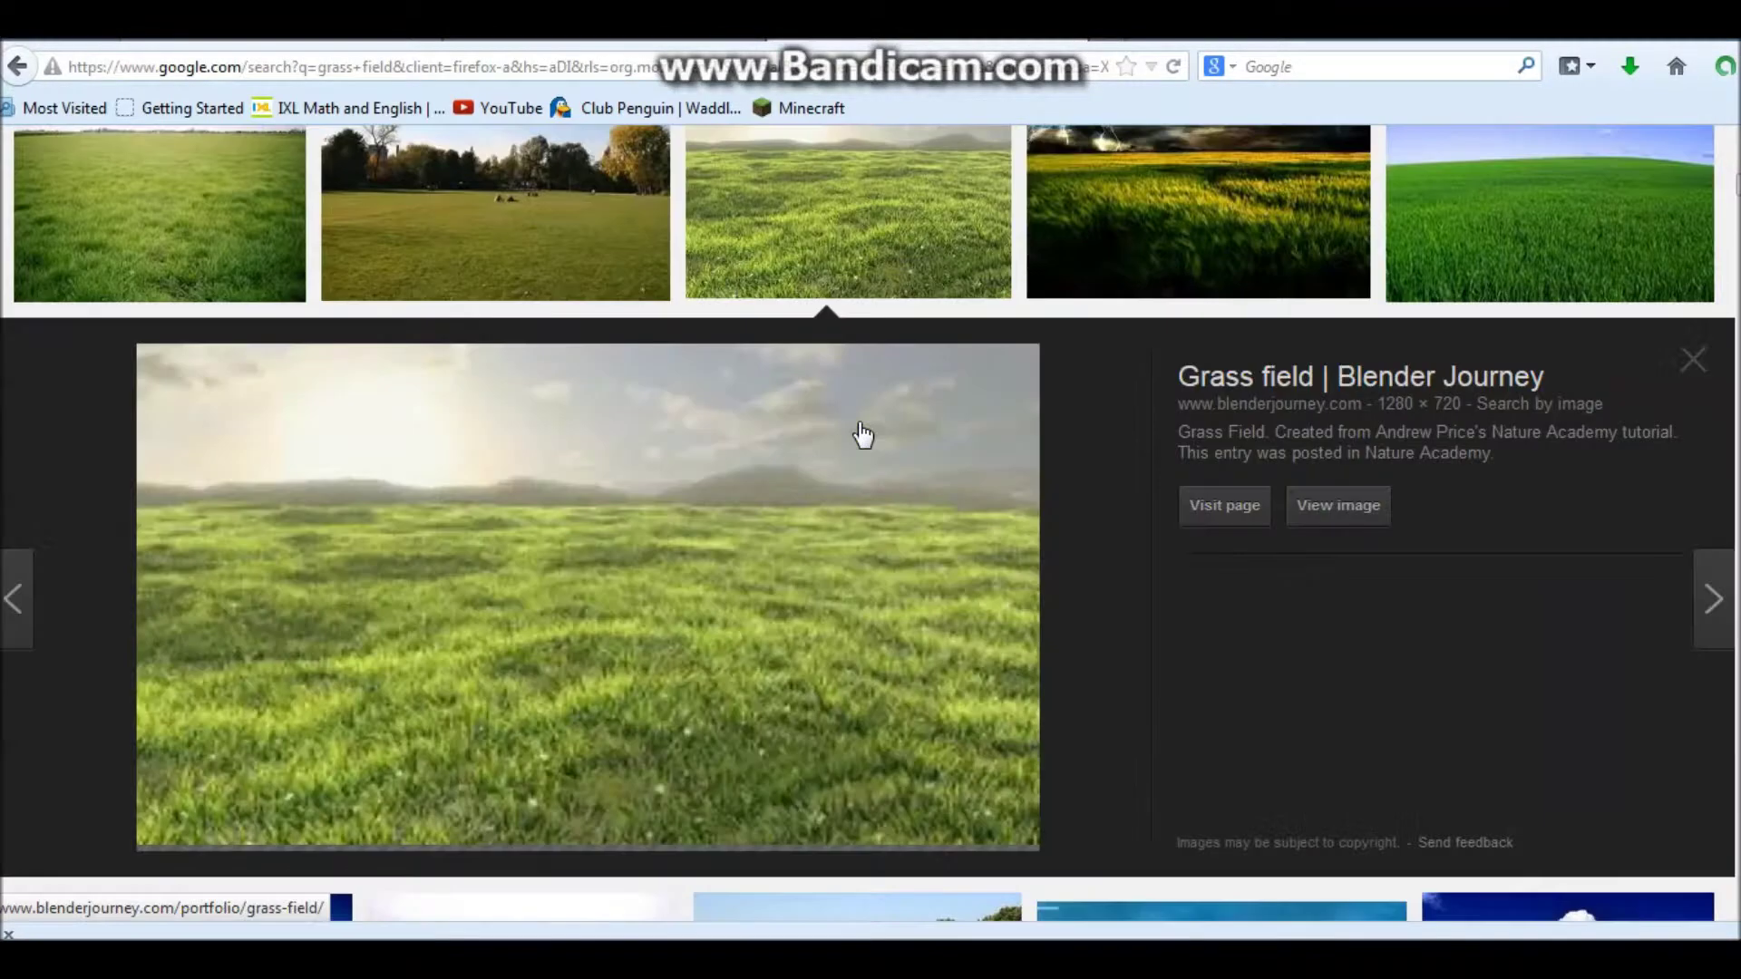
pyautogui.rightClick(603, 562)
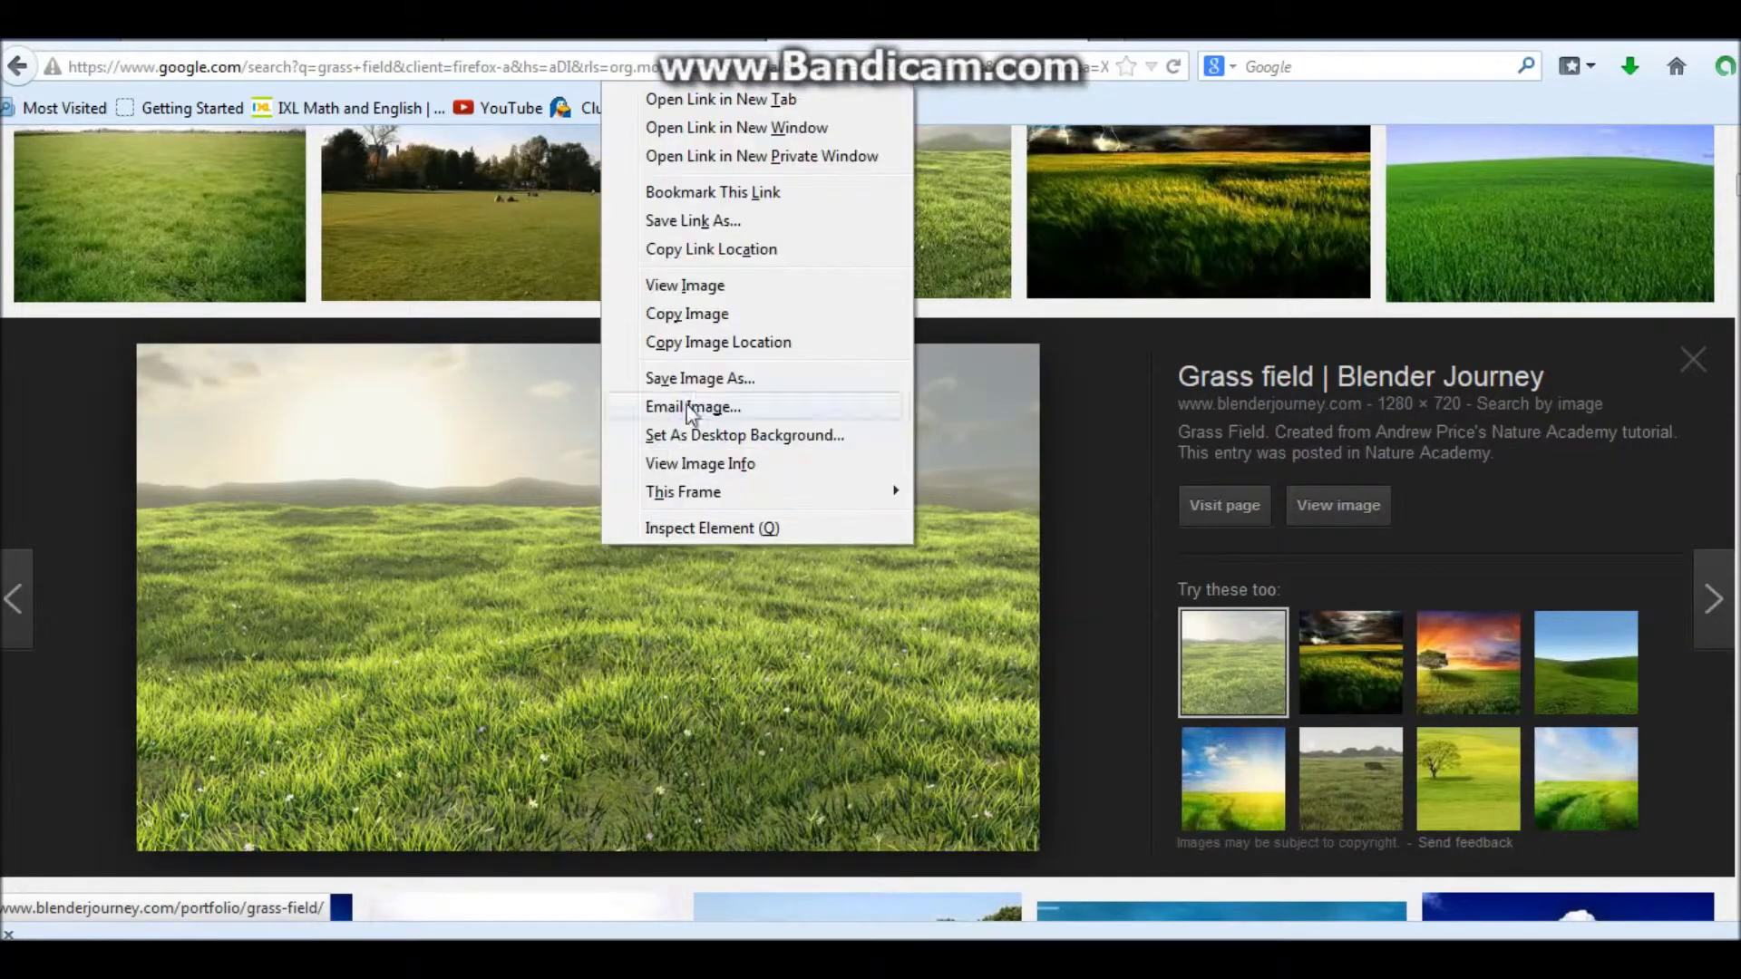
pyautogui.click(704, 379)
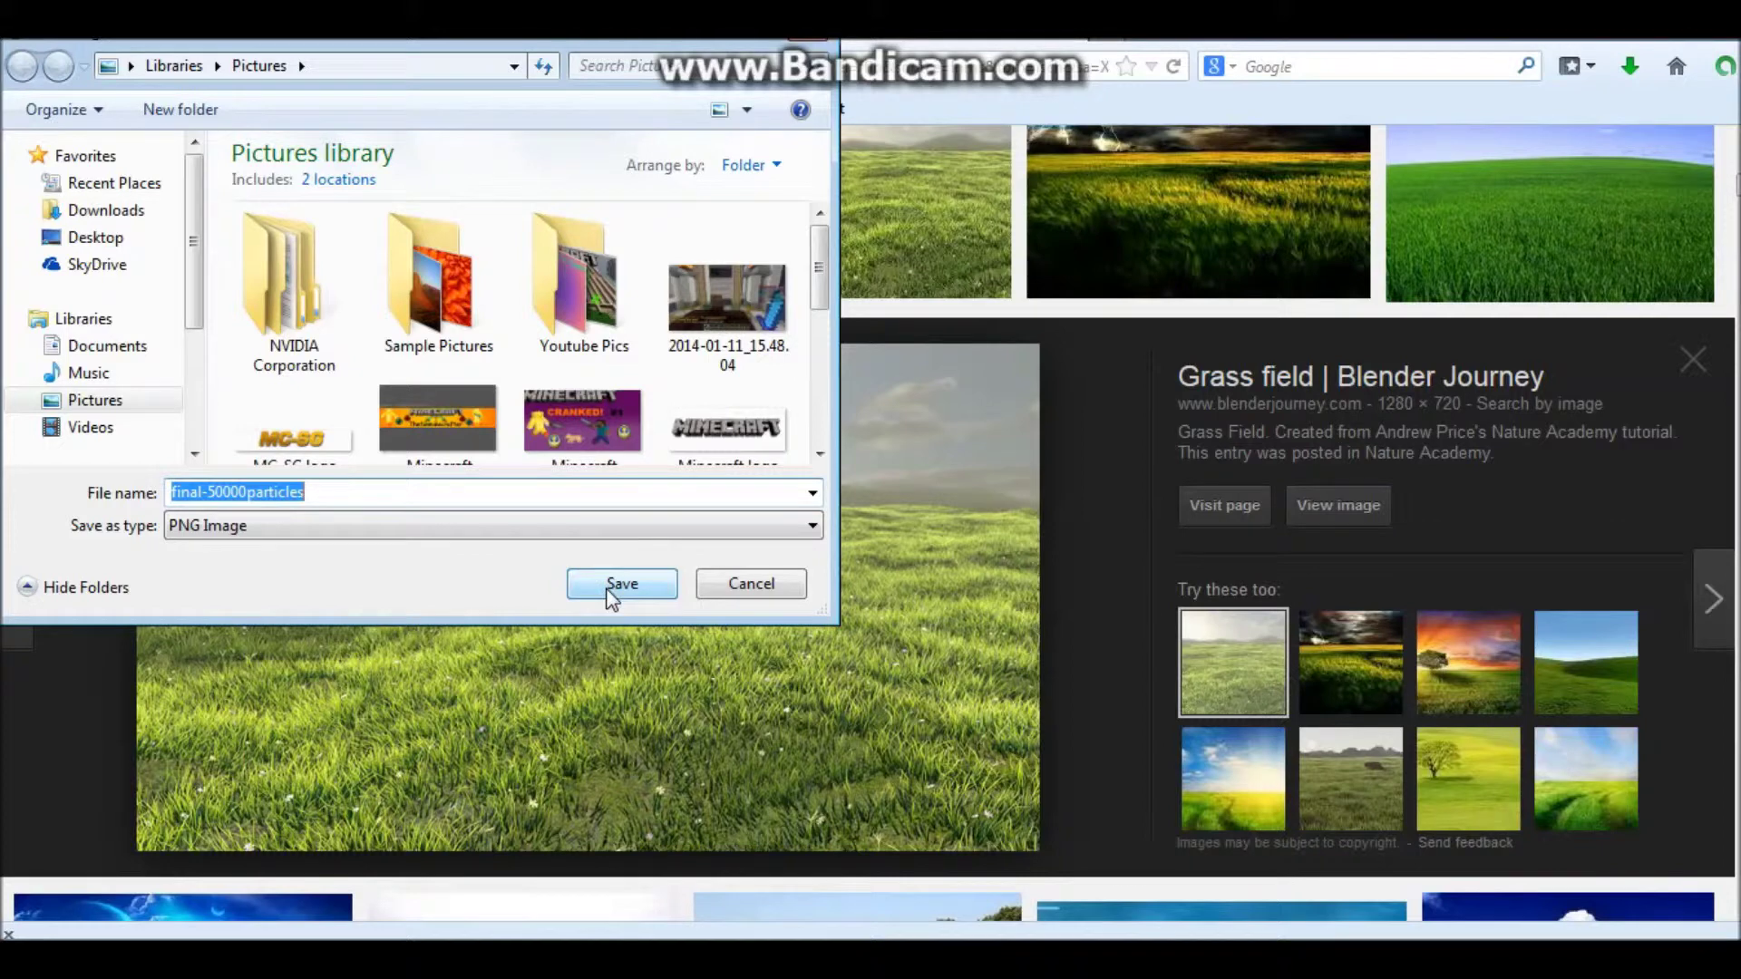
pyautogui.write('asxdb')
pyautogui.click(650, 595)
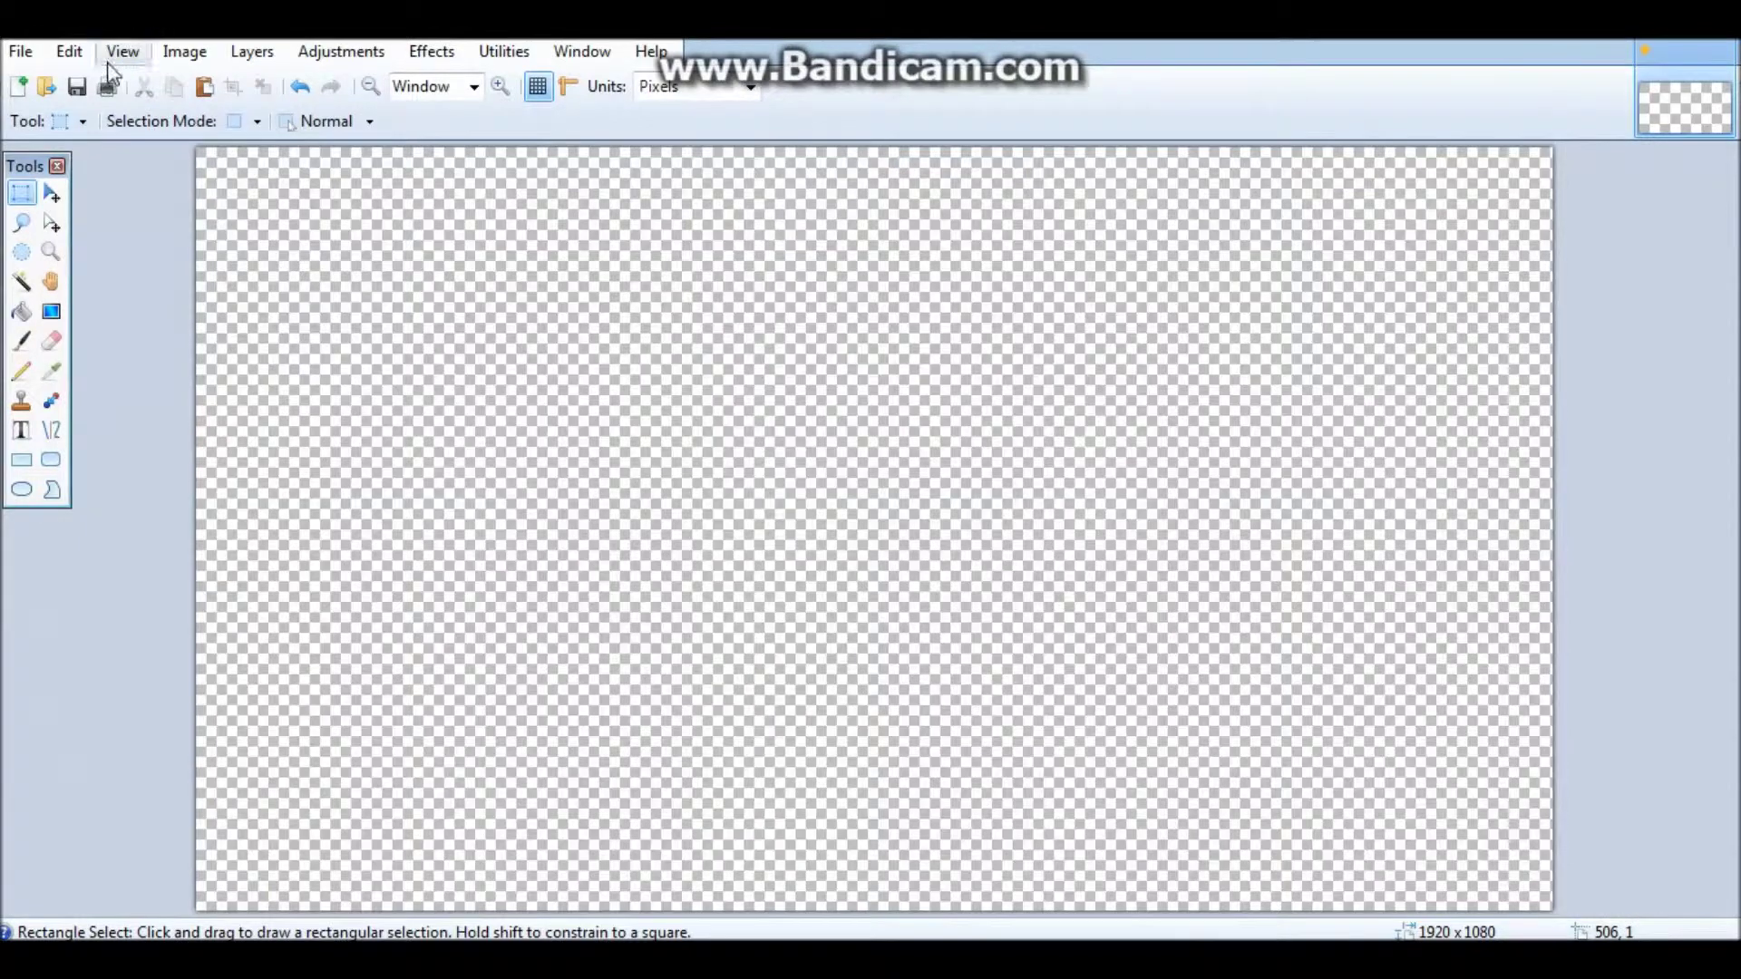
# Step: Switch to Paint.NET, add a new layer and import the asxdb picture from the Pictures library as a layer
pyautogui.click(251, 53)
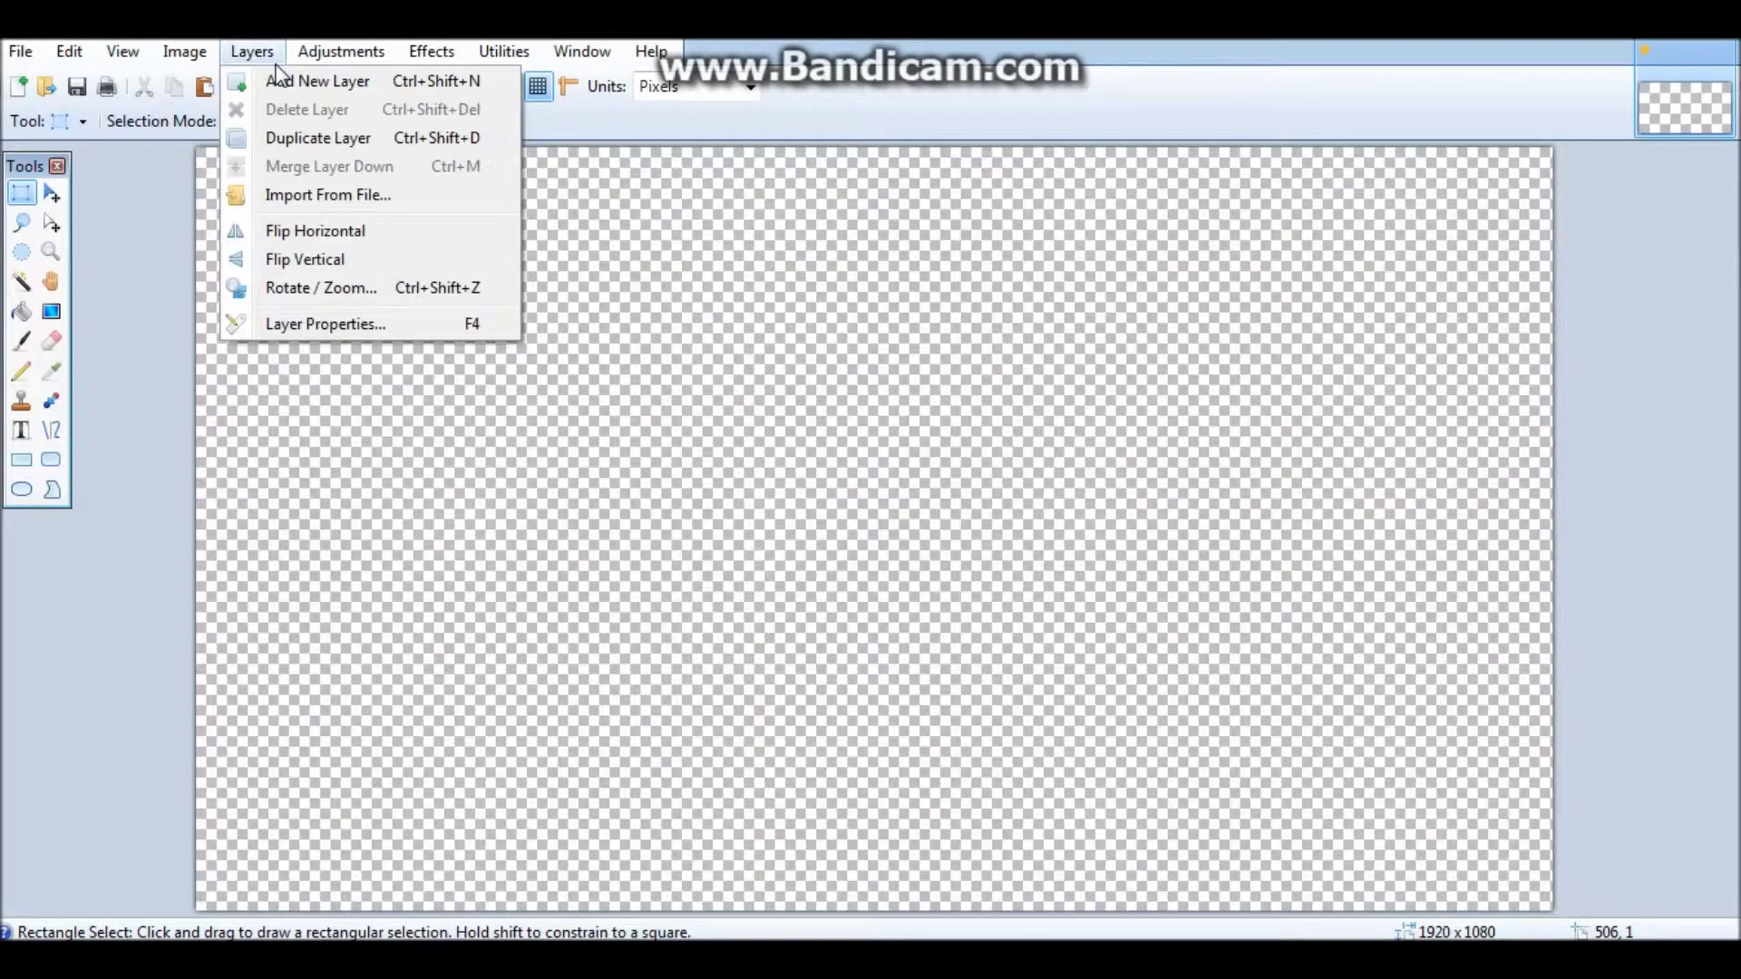
pyautogui.click(290, 81)
pyautogui.click(251, 51)
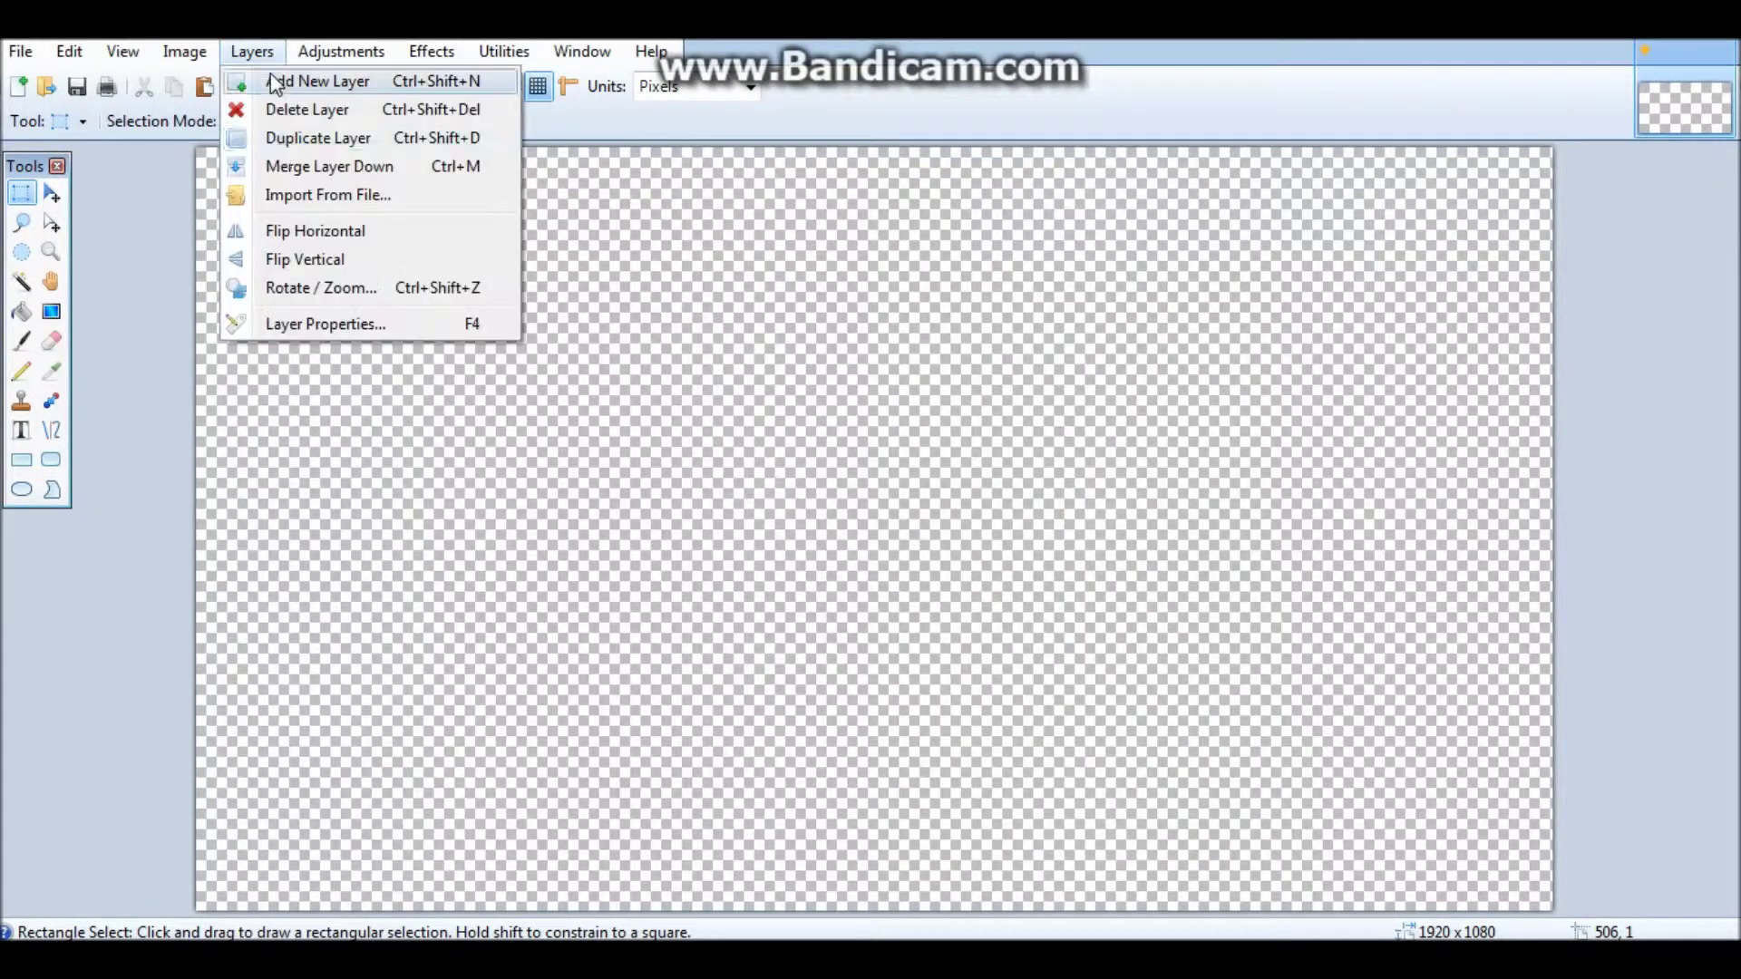
pyautogui.click(287, 198)
pyautogui.click(292, 504)
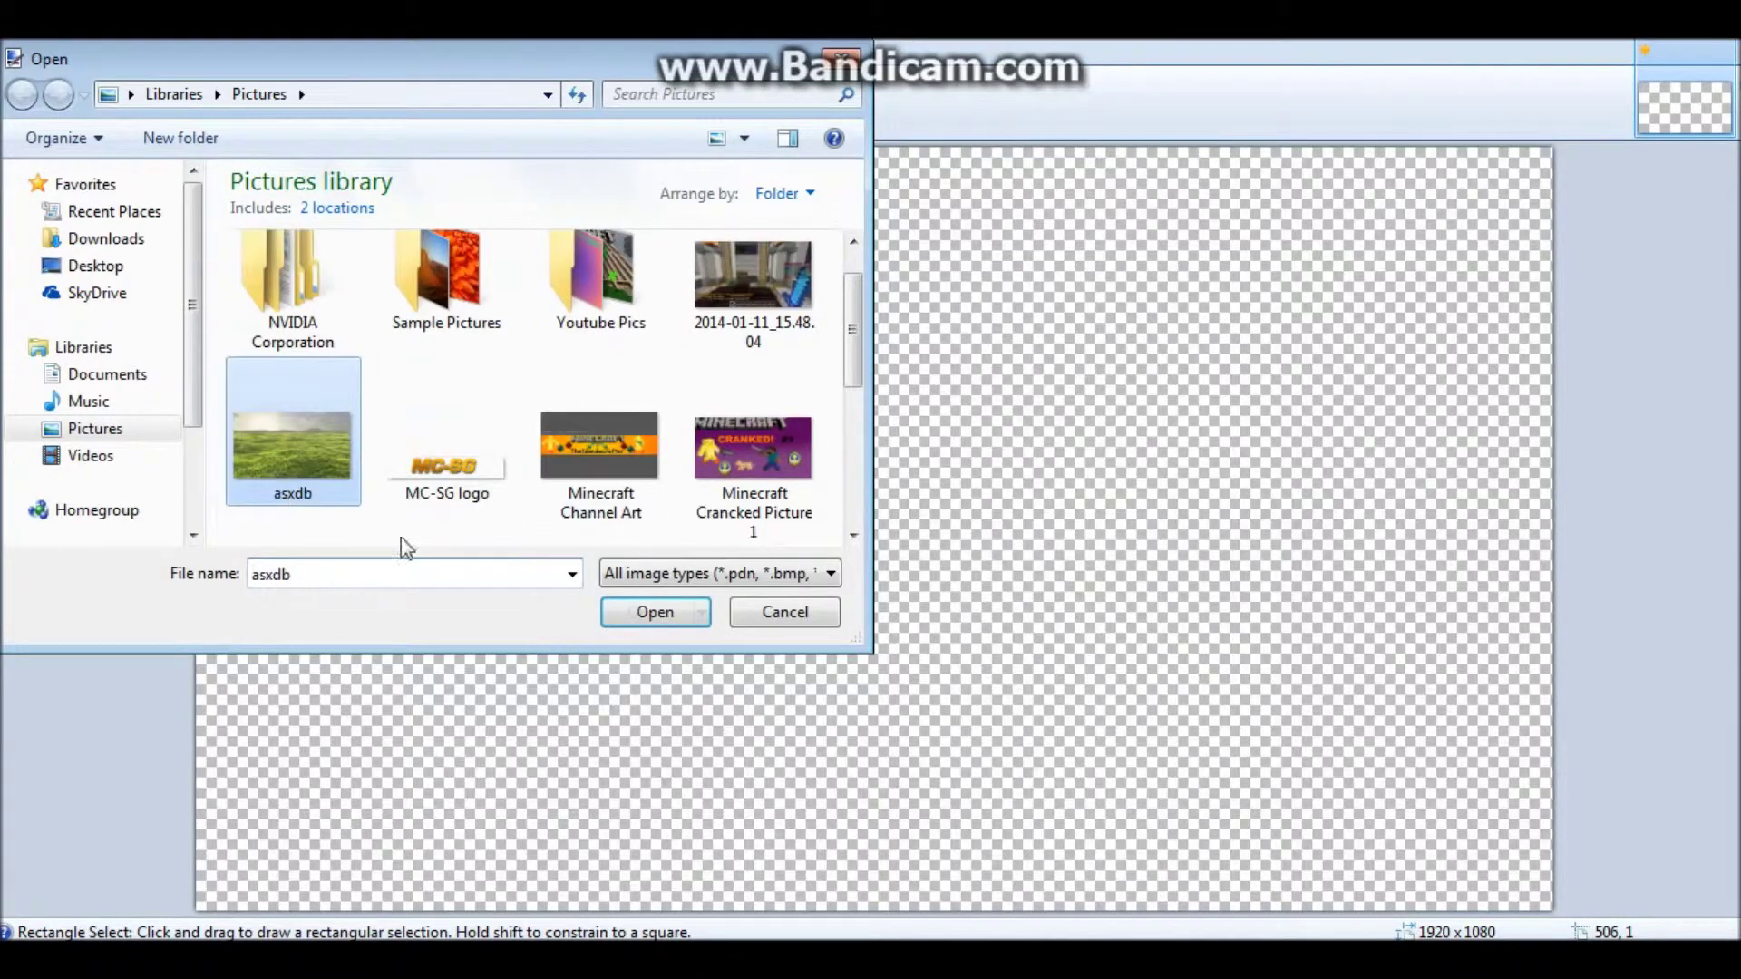
pyautogui.click(655, 625)
# Step: Reposition the imported grass picture and stretch its corners to cover the whole canvas, to about 1926 x 1087 pixels
pyautogui.moveTo(654, 626); pyautogui.dragTo(834, 557)
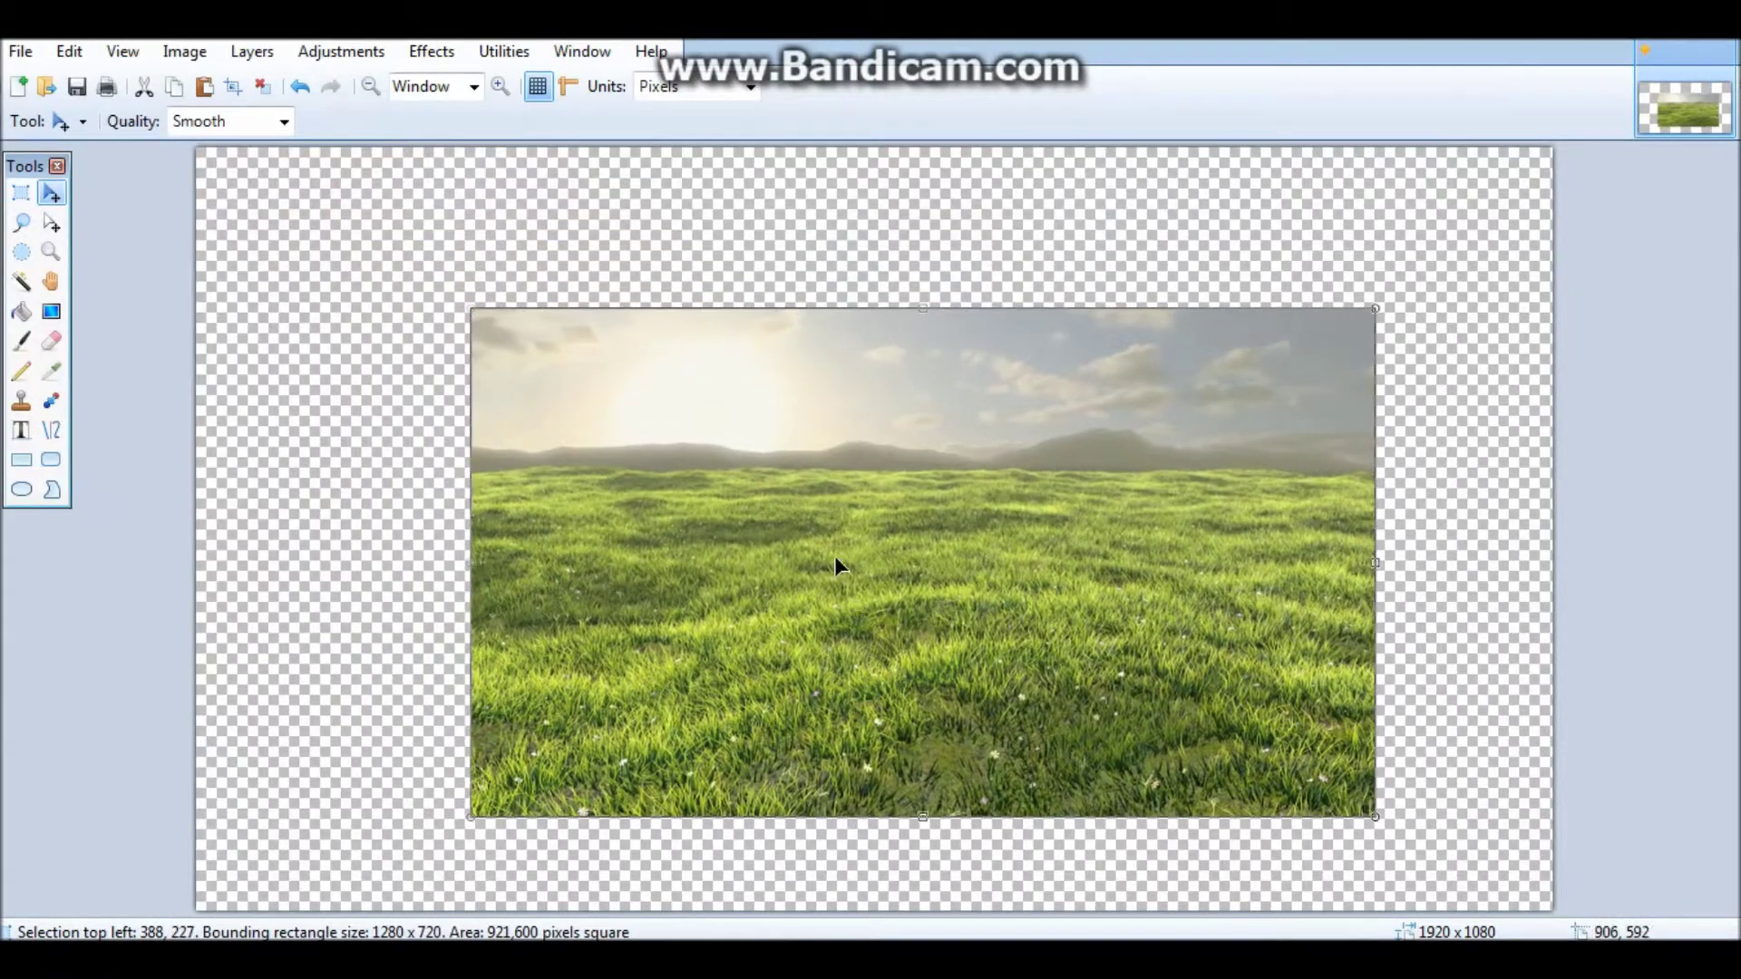
pyautogui.moveTo(470, 310); pyautogui.dragTo(194, 150)
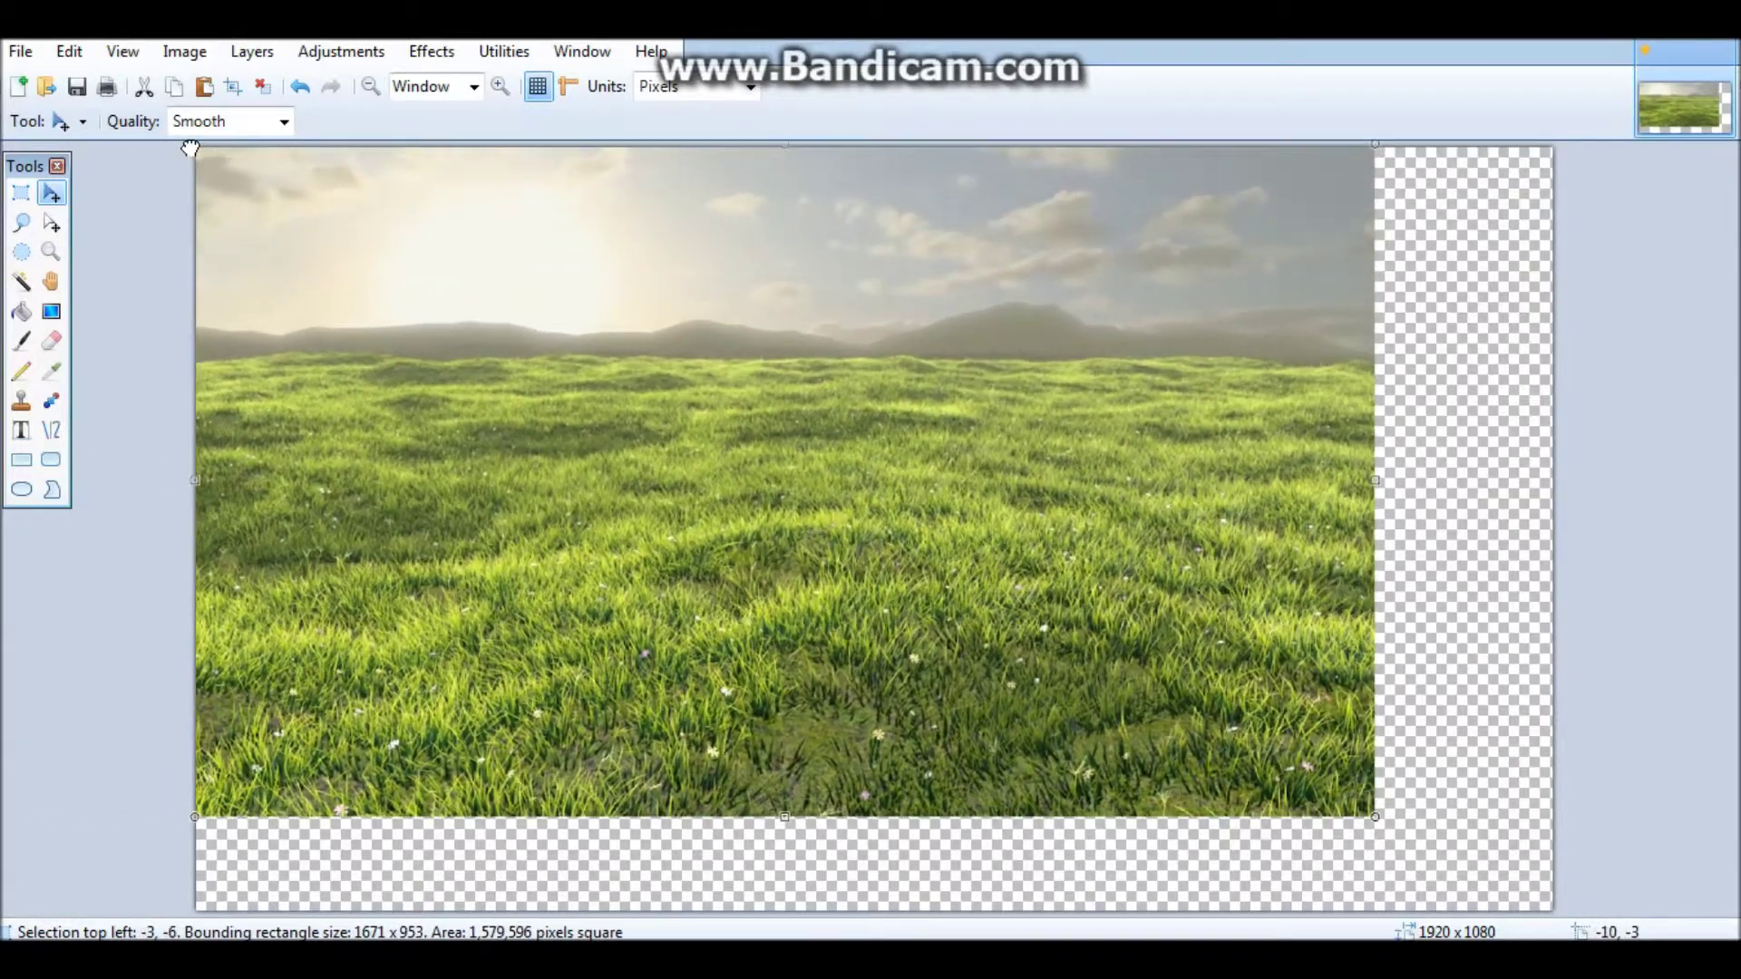
pyautogui.moveTo(1371, 816); pyautogui.dragTo(1553, 911)
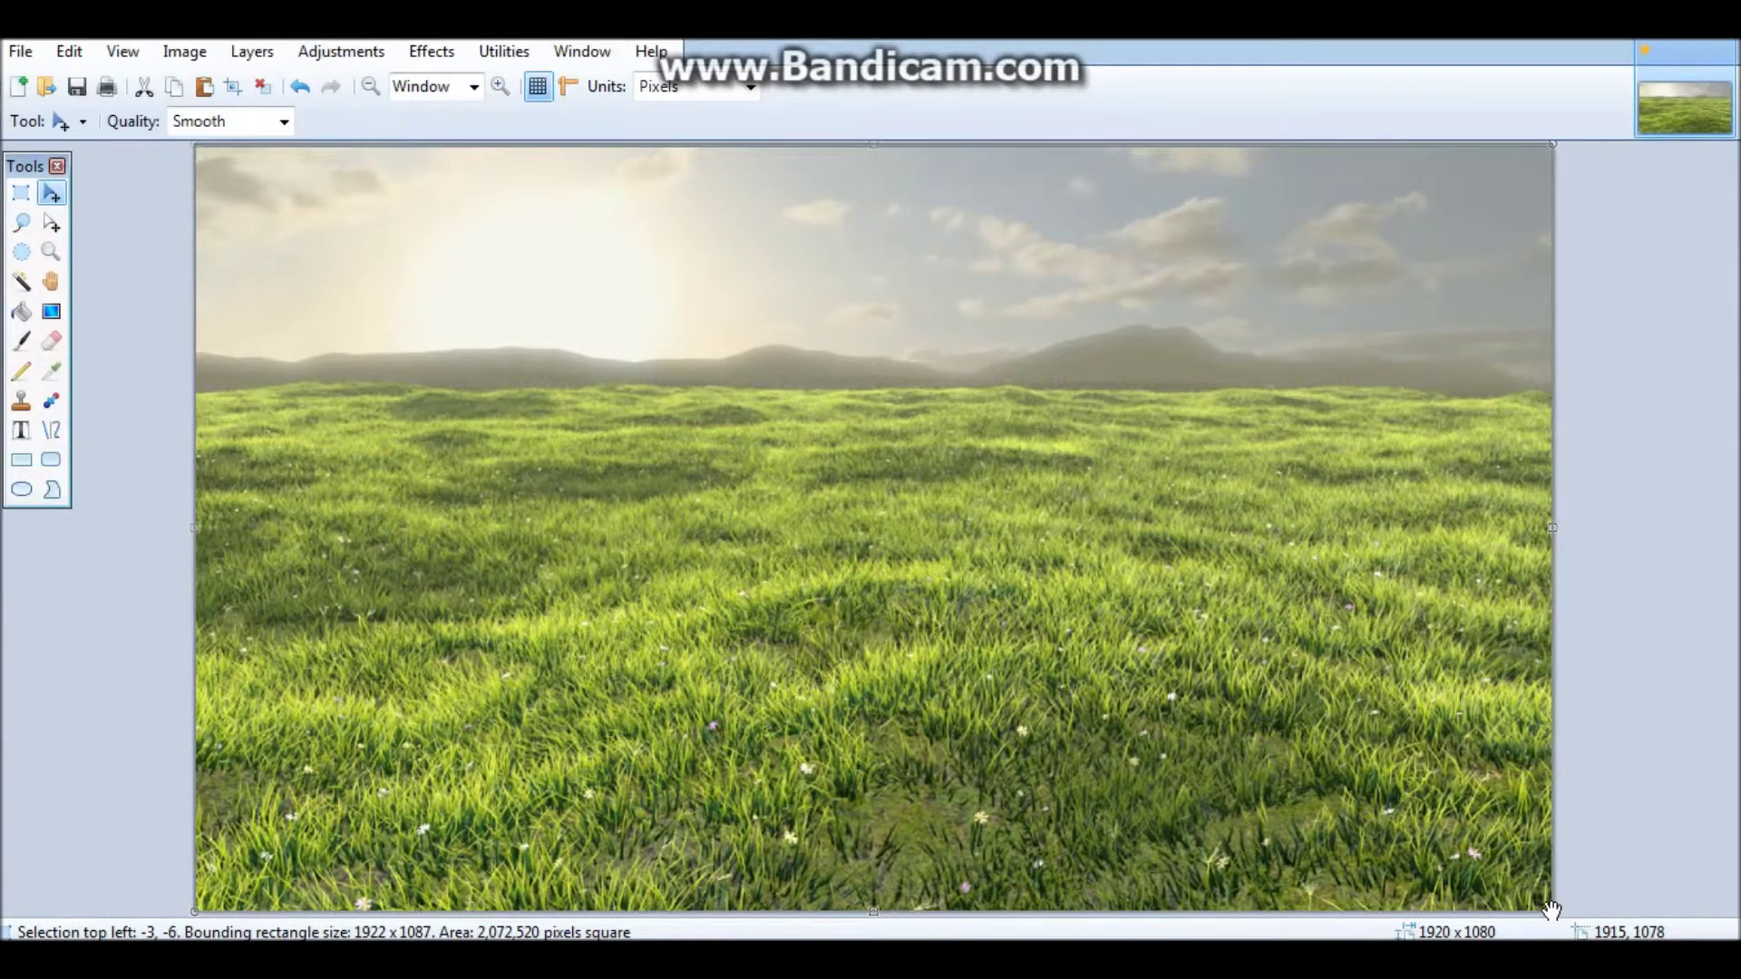
pyautogui.moveTo(1548, 907); pyautogui.dragTo(1558, 912)
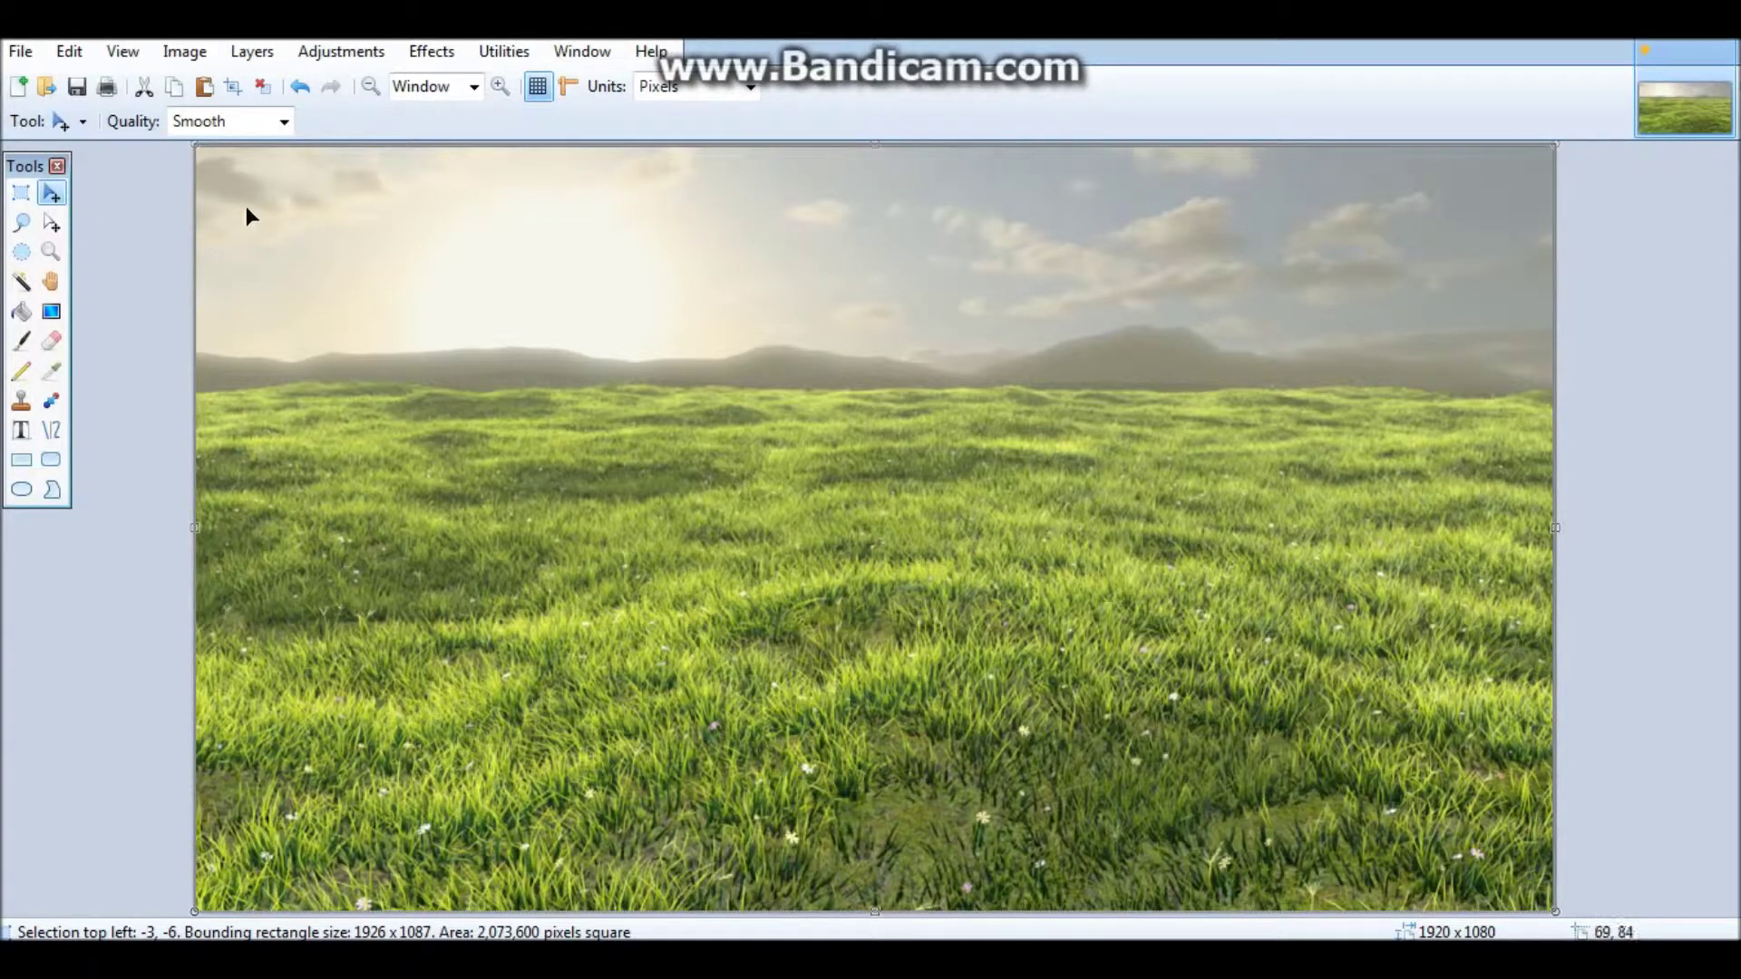
# Step: Start a text entry near the canvas's upper-left area using the Segoe Print font at size 84
pyautogui.click(22, 430)
pyautogui.click(234, 263)
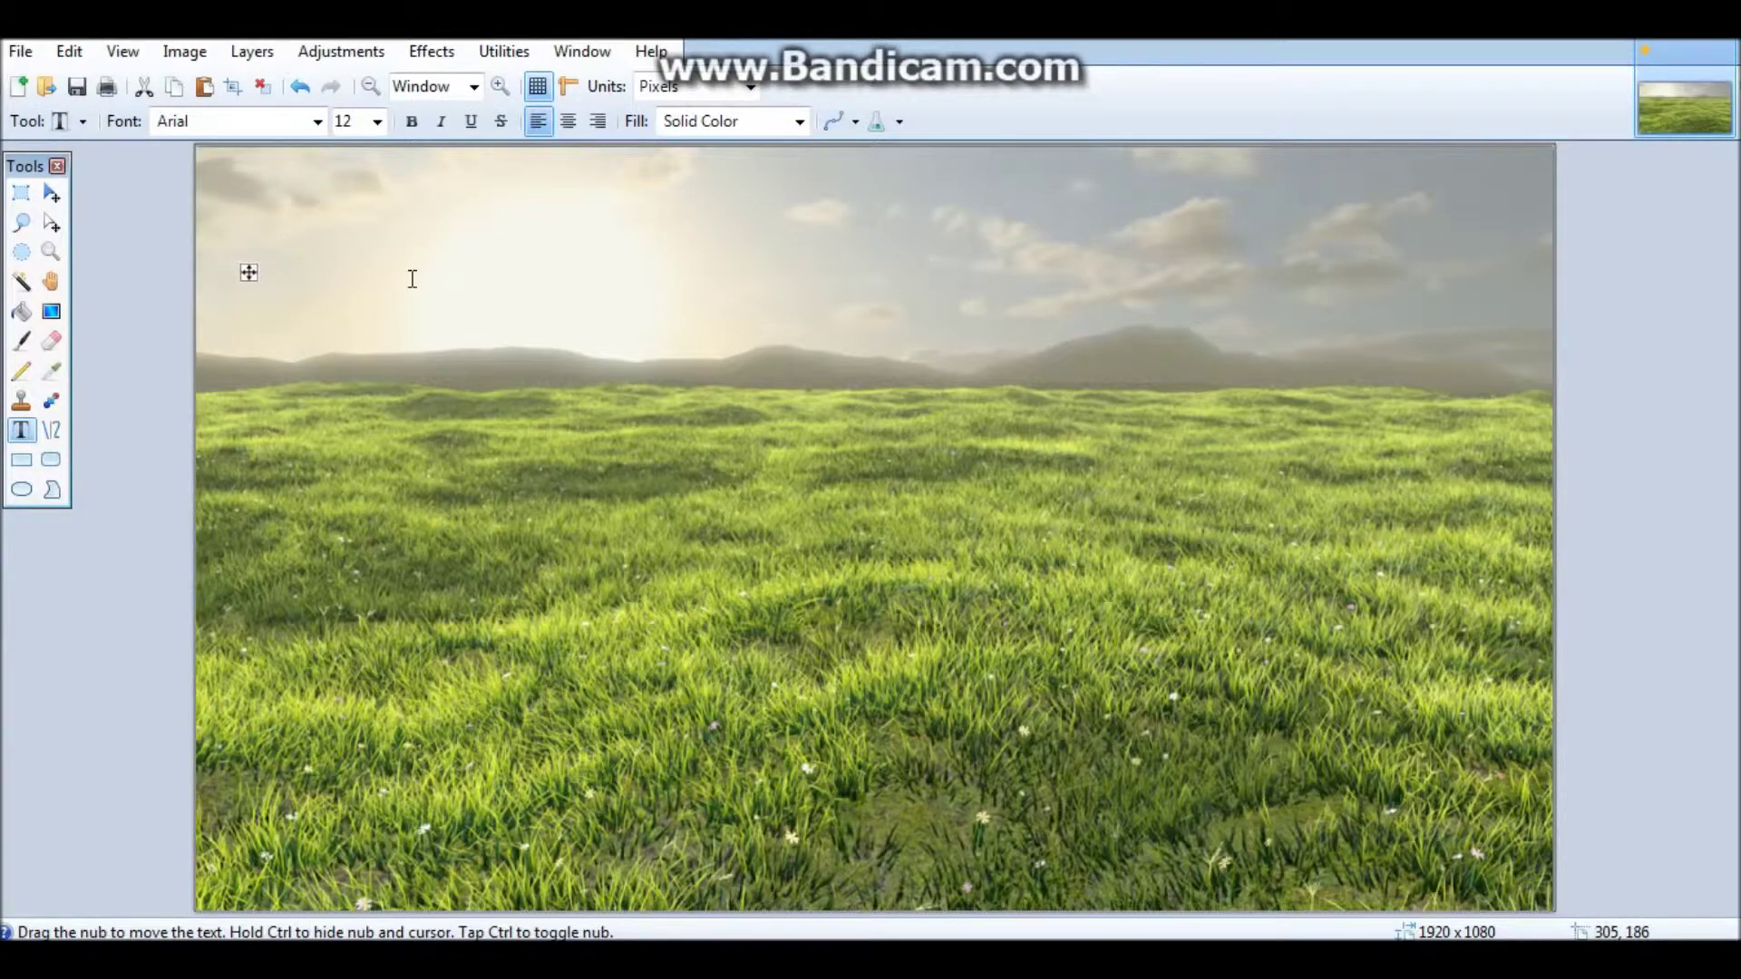
pyautogui.click(317, 120)
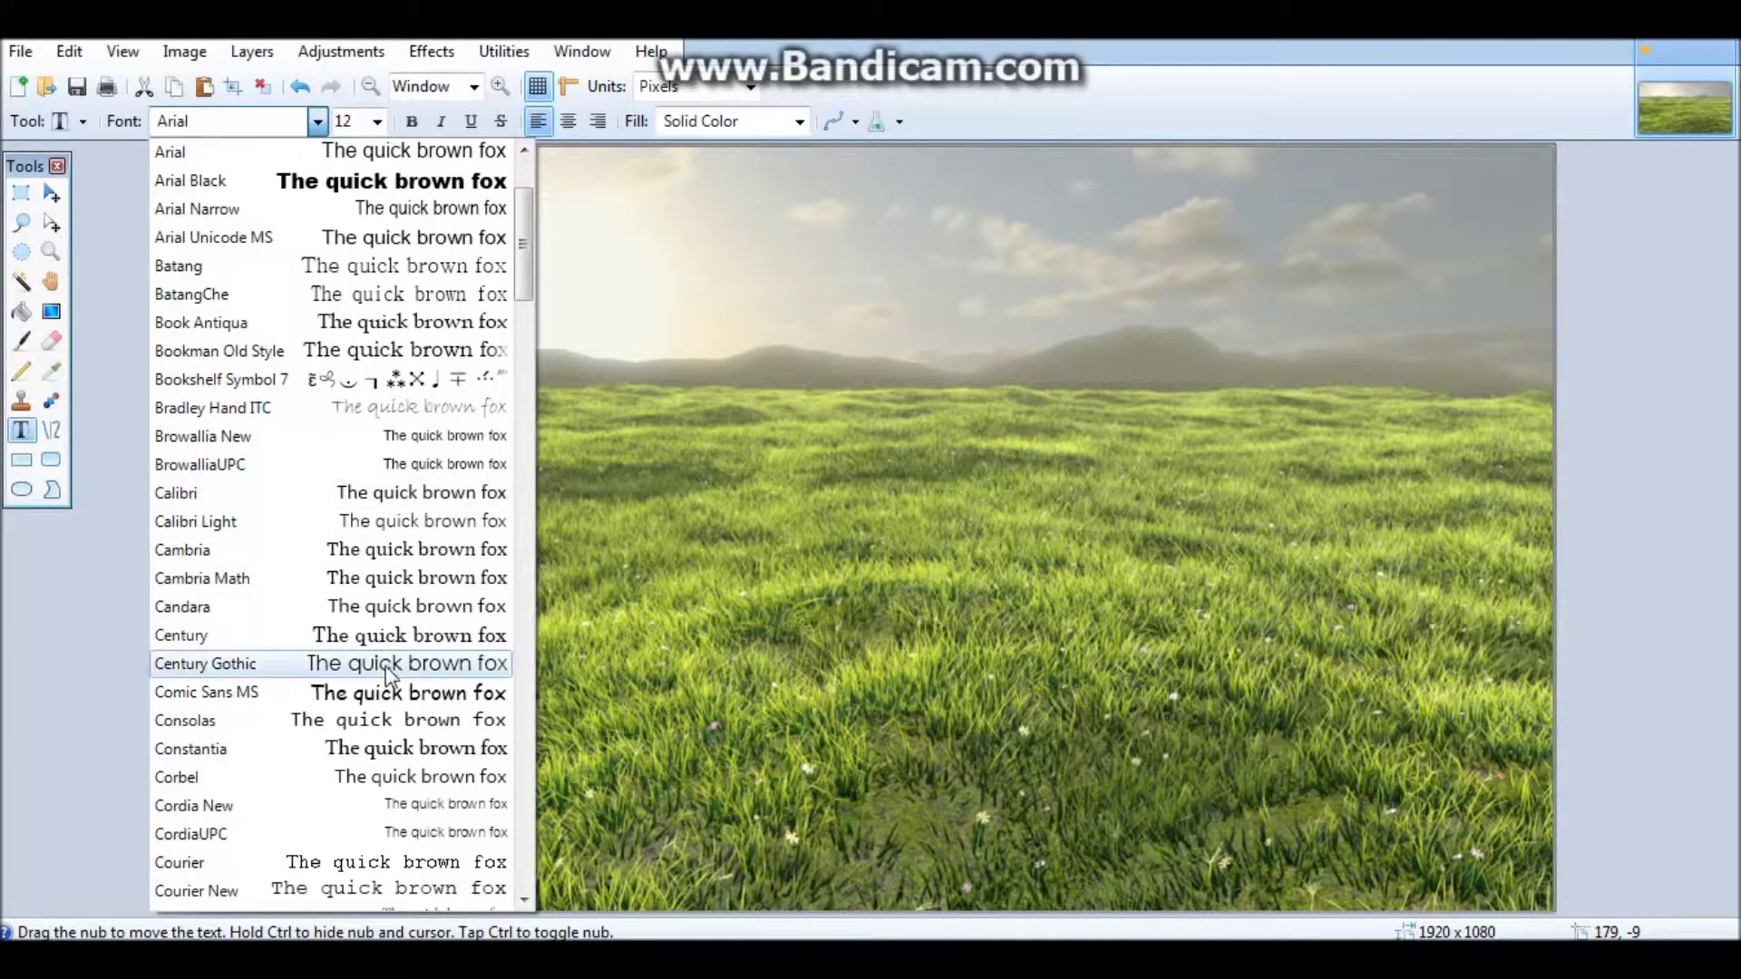
pyautogui.moveTo(522, 283); pyautogui.dragTo(498, 769)
pyautogui.click(431, 552)
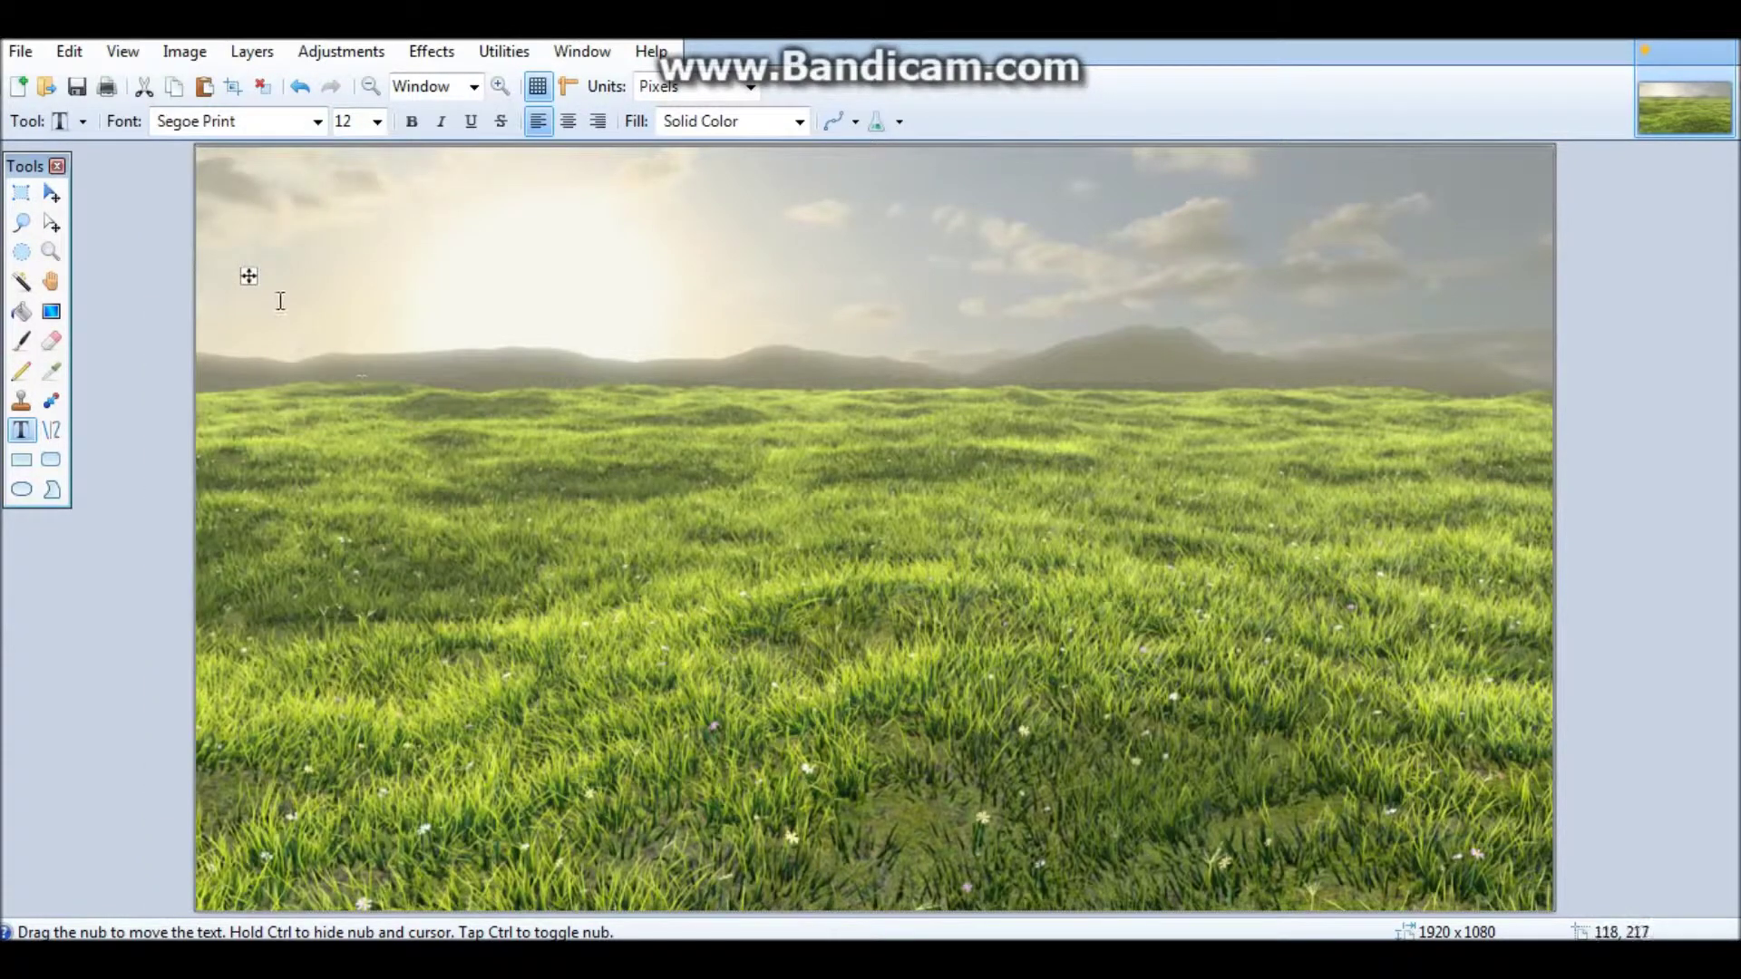
pyautogui.click(376, 123)
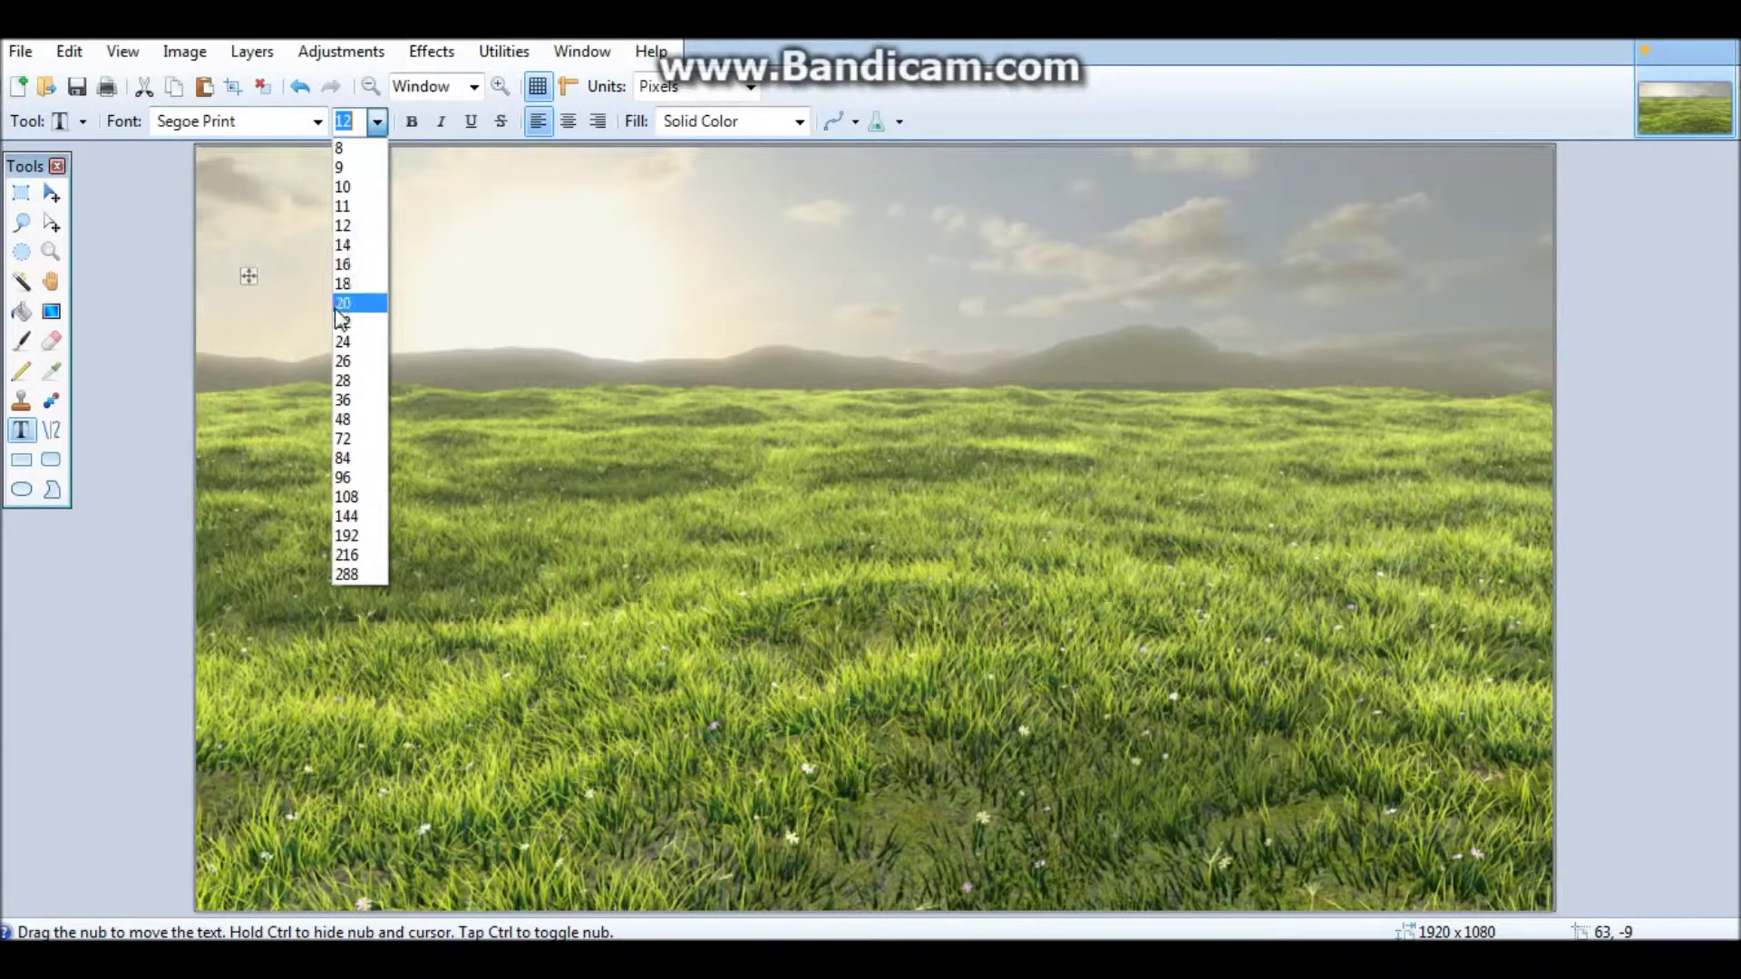
pyautogui.click(353, 460)
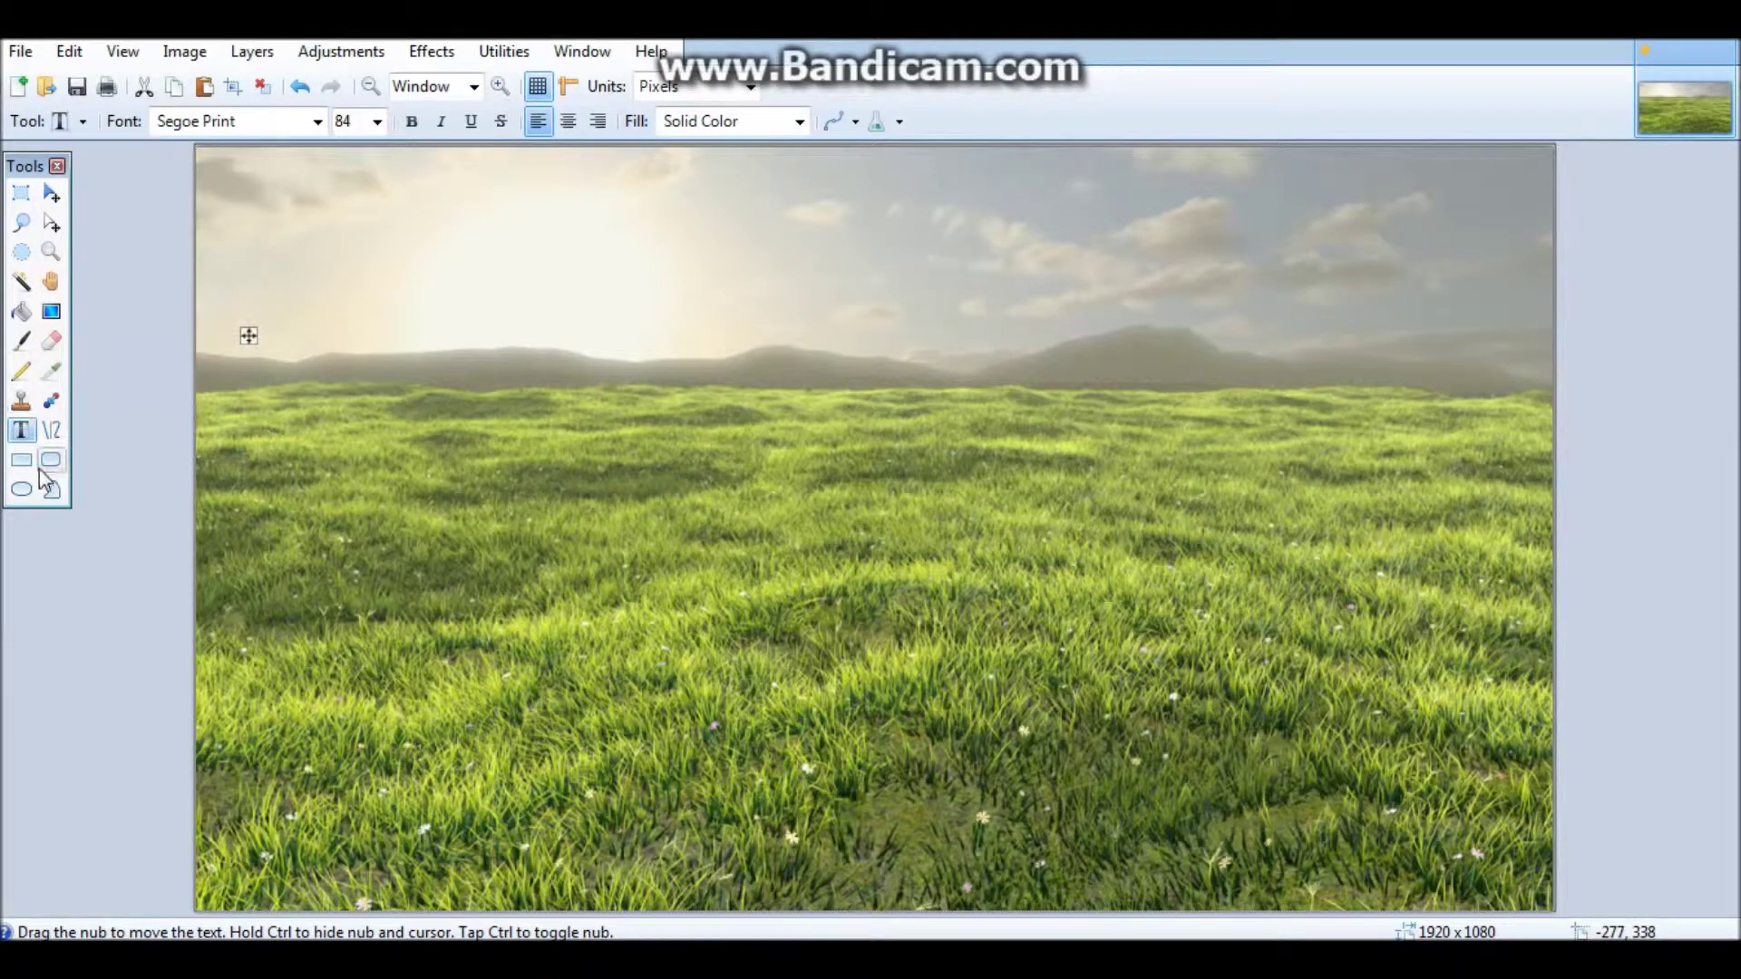
# Step: Set the primary colour to blue and turn on bold for the text
pyautogui.press('F8')
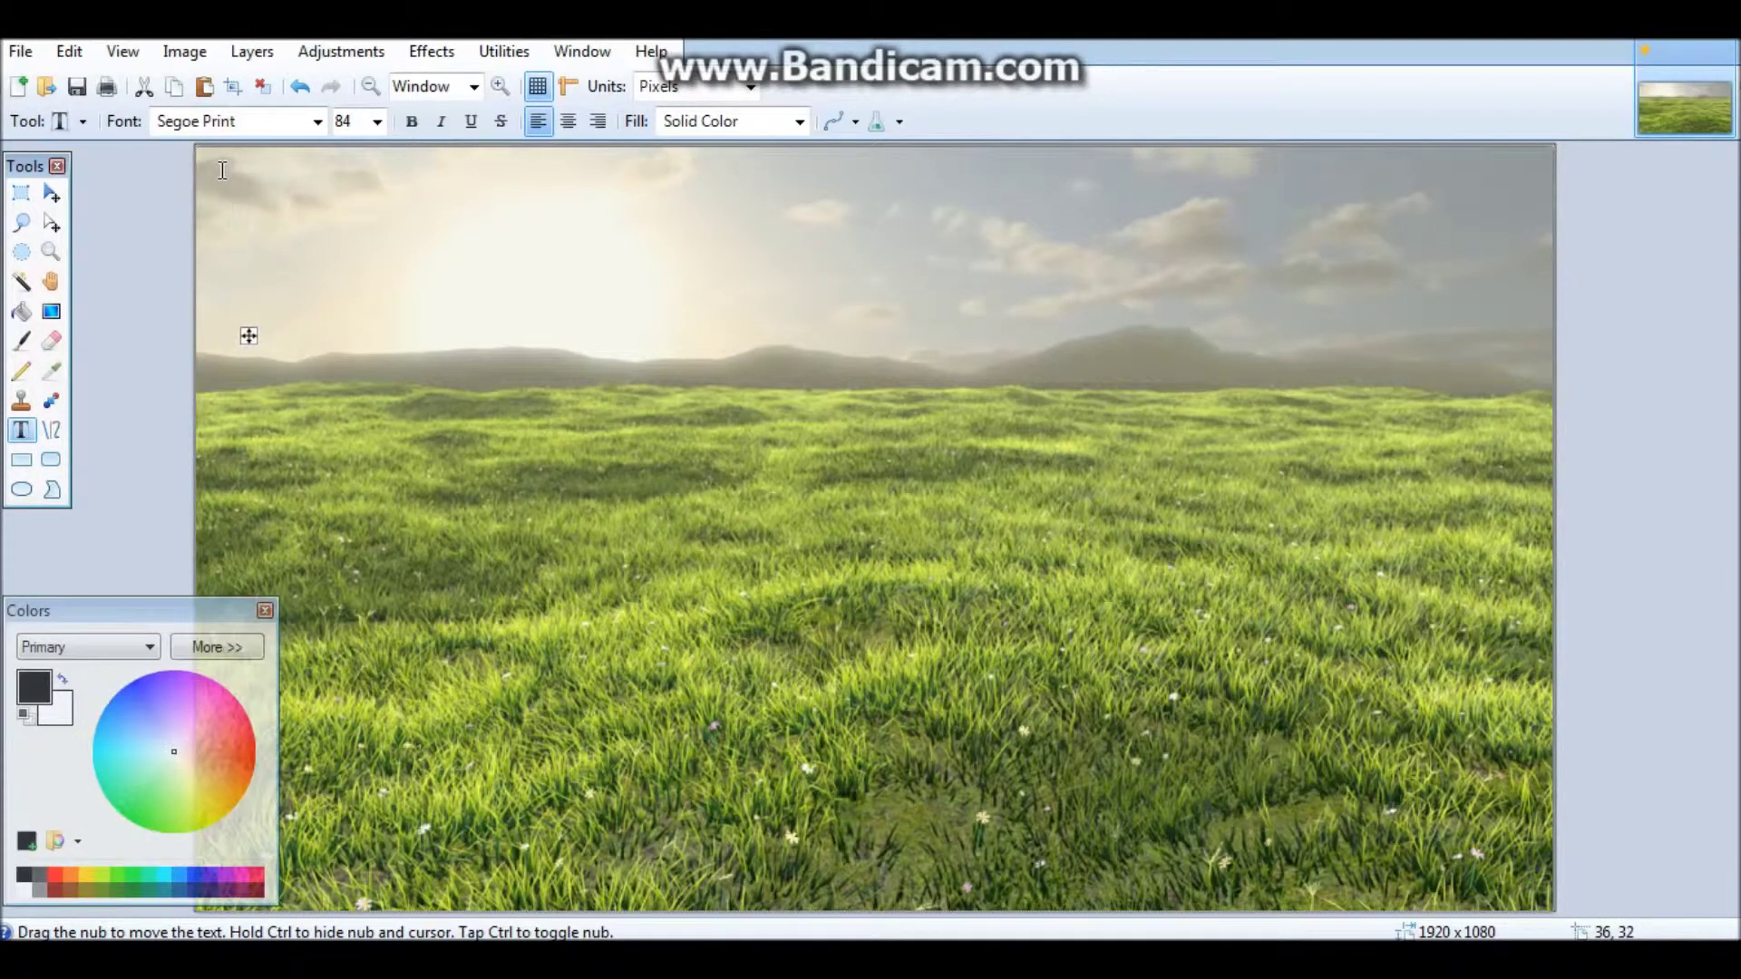
pyautogui.moveTo(175, 769); pyautogui.dragTo(138, 707)
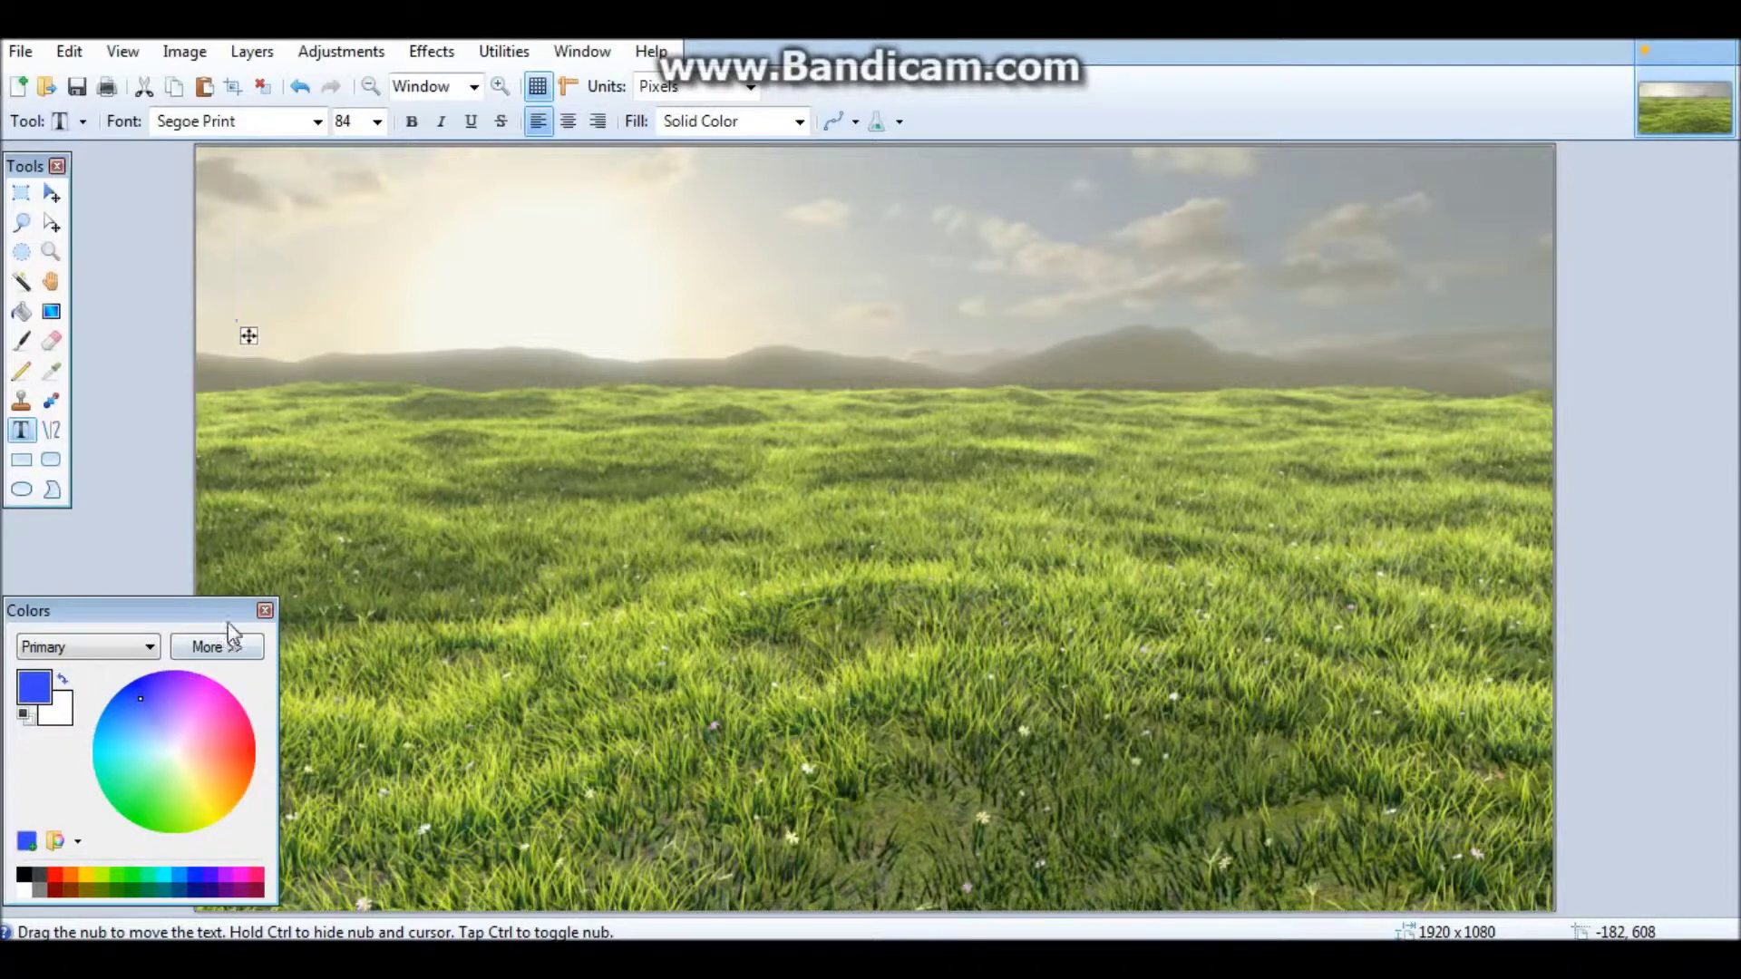
pyautogui.click(265, 611)
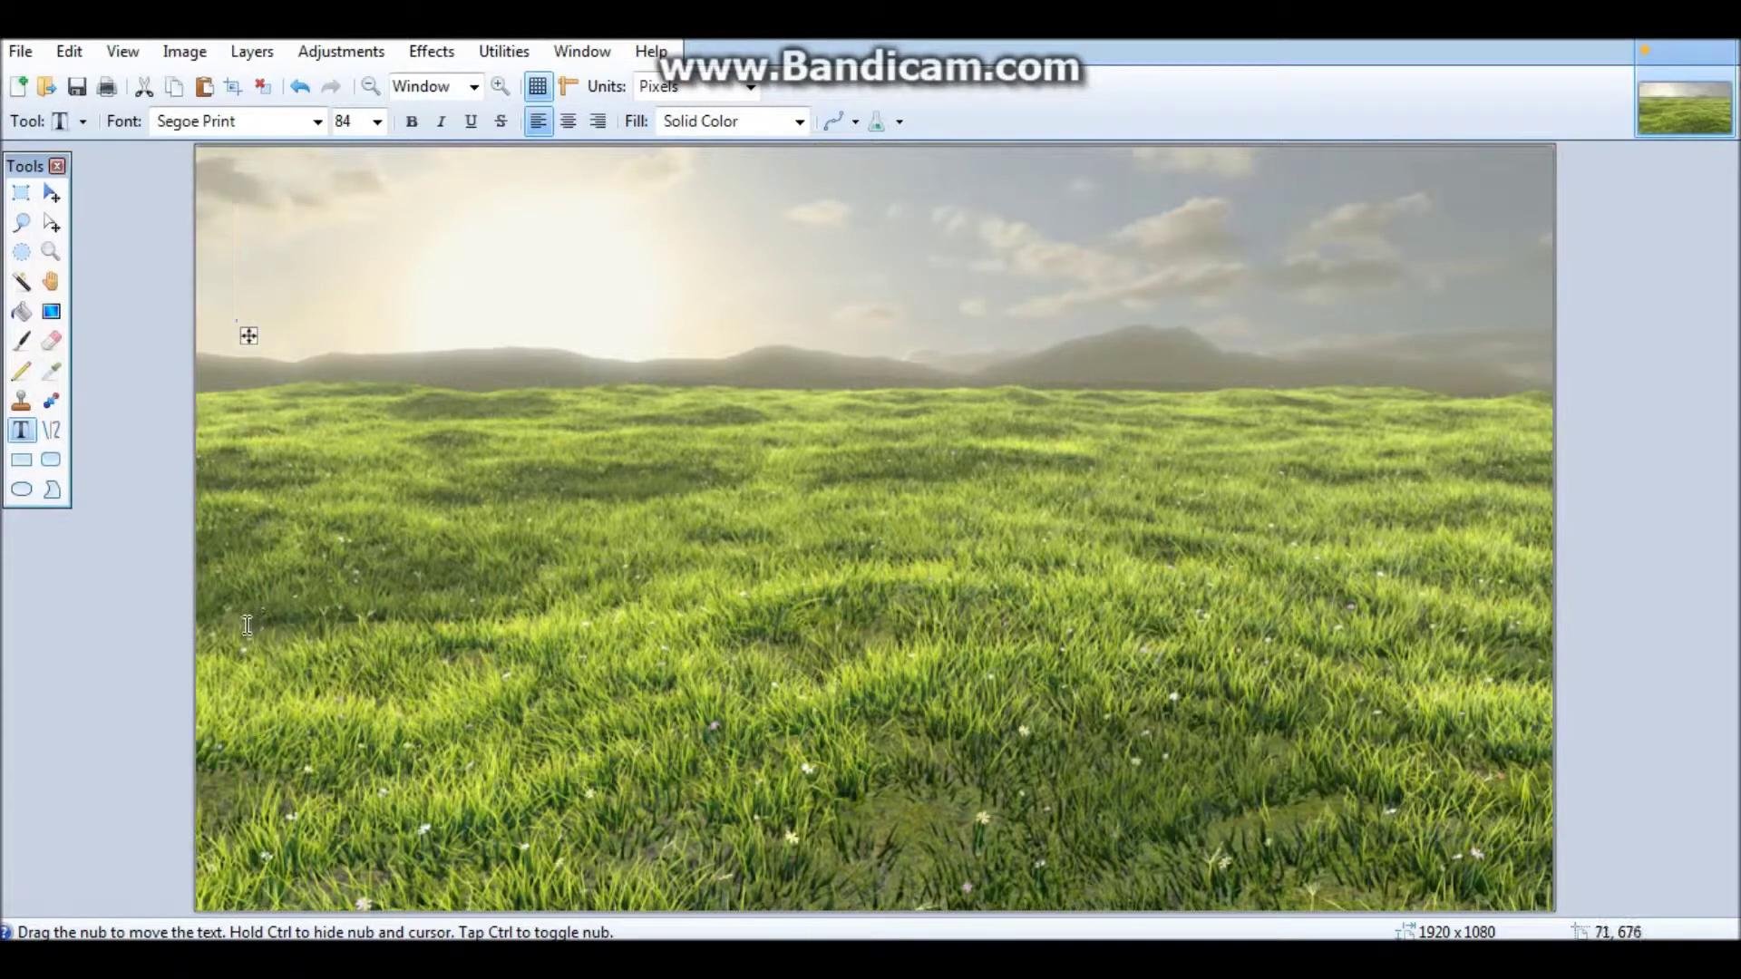
pyautogui.write('H')
pyautogui.press('BackSpace')
pyautogui.click(418, 122)
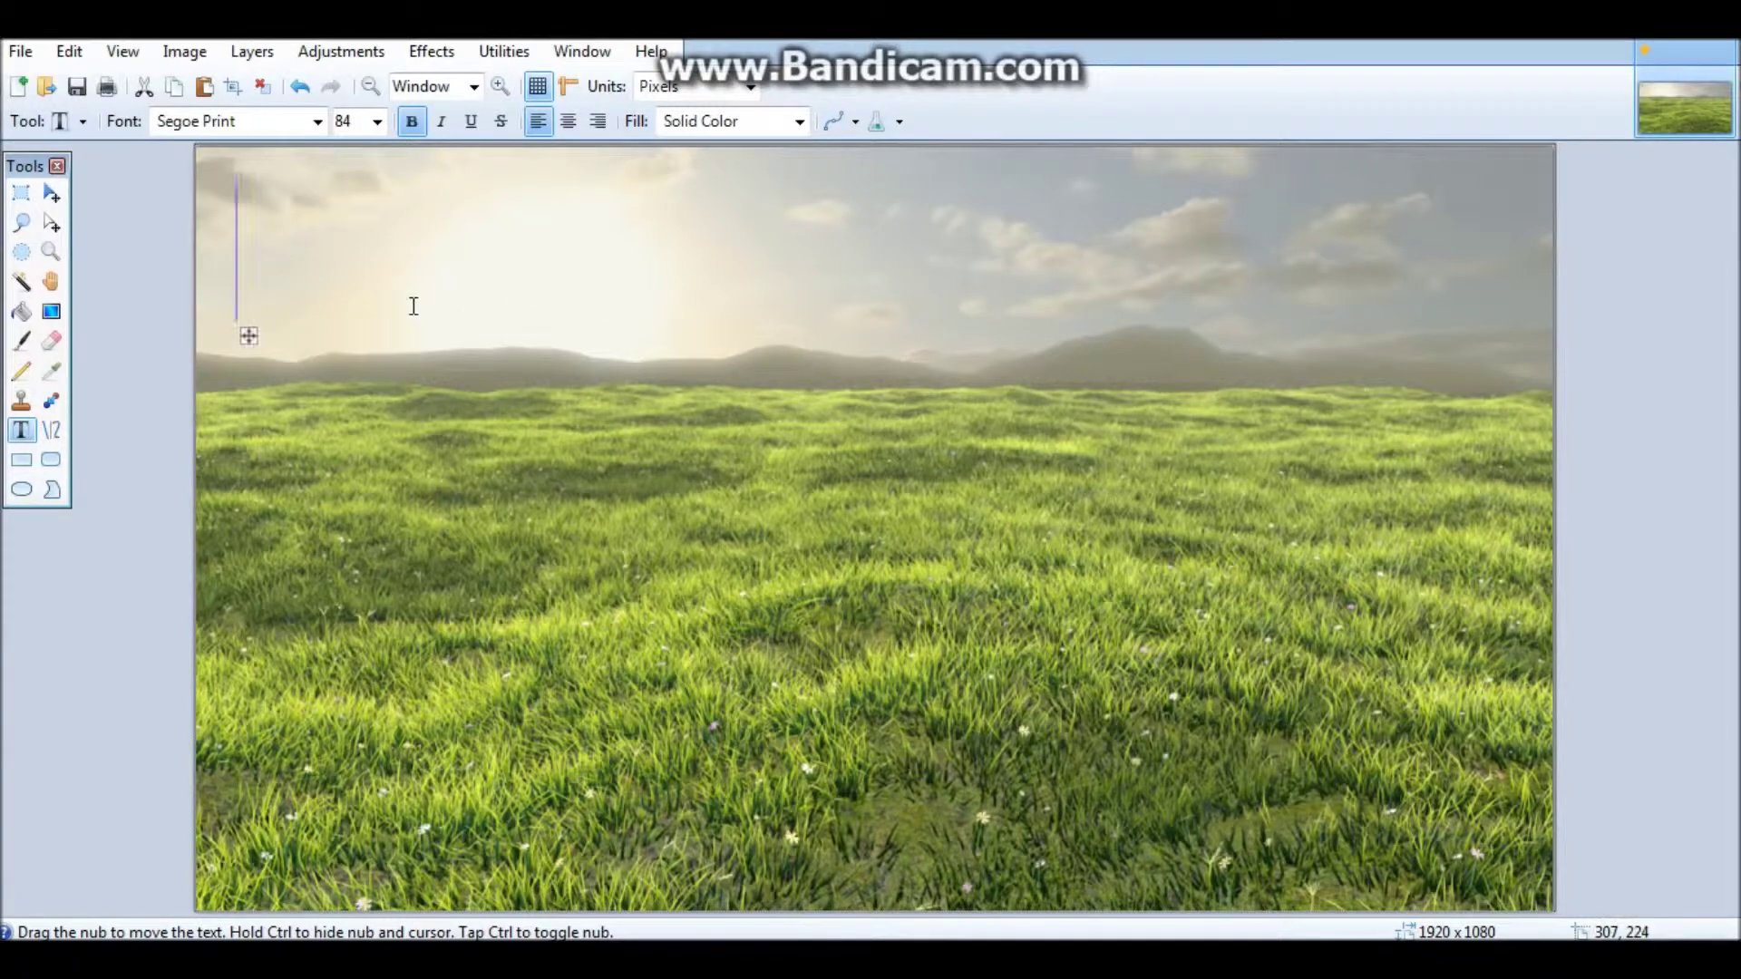
# Step: Enter the title "How to make Custom Thumbnails" with a line break after it, and shift it to fit within the canvas width
pyautogui.write('How T')
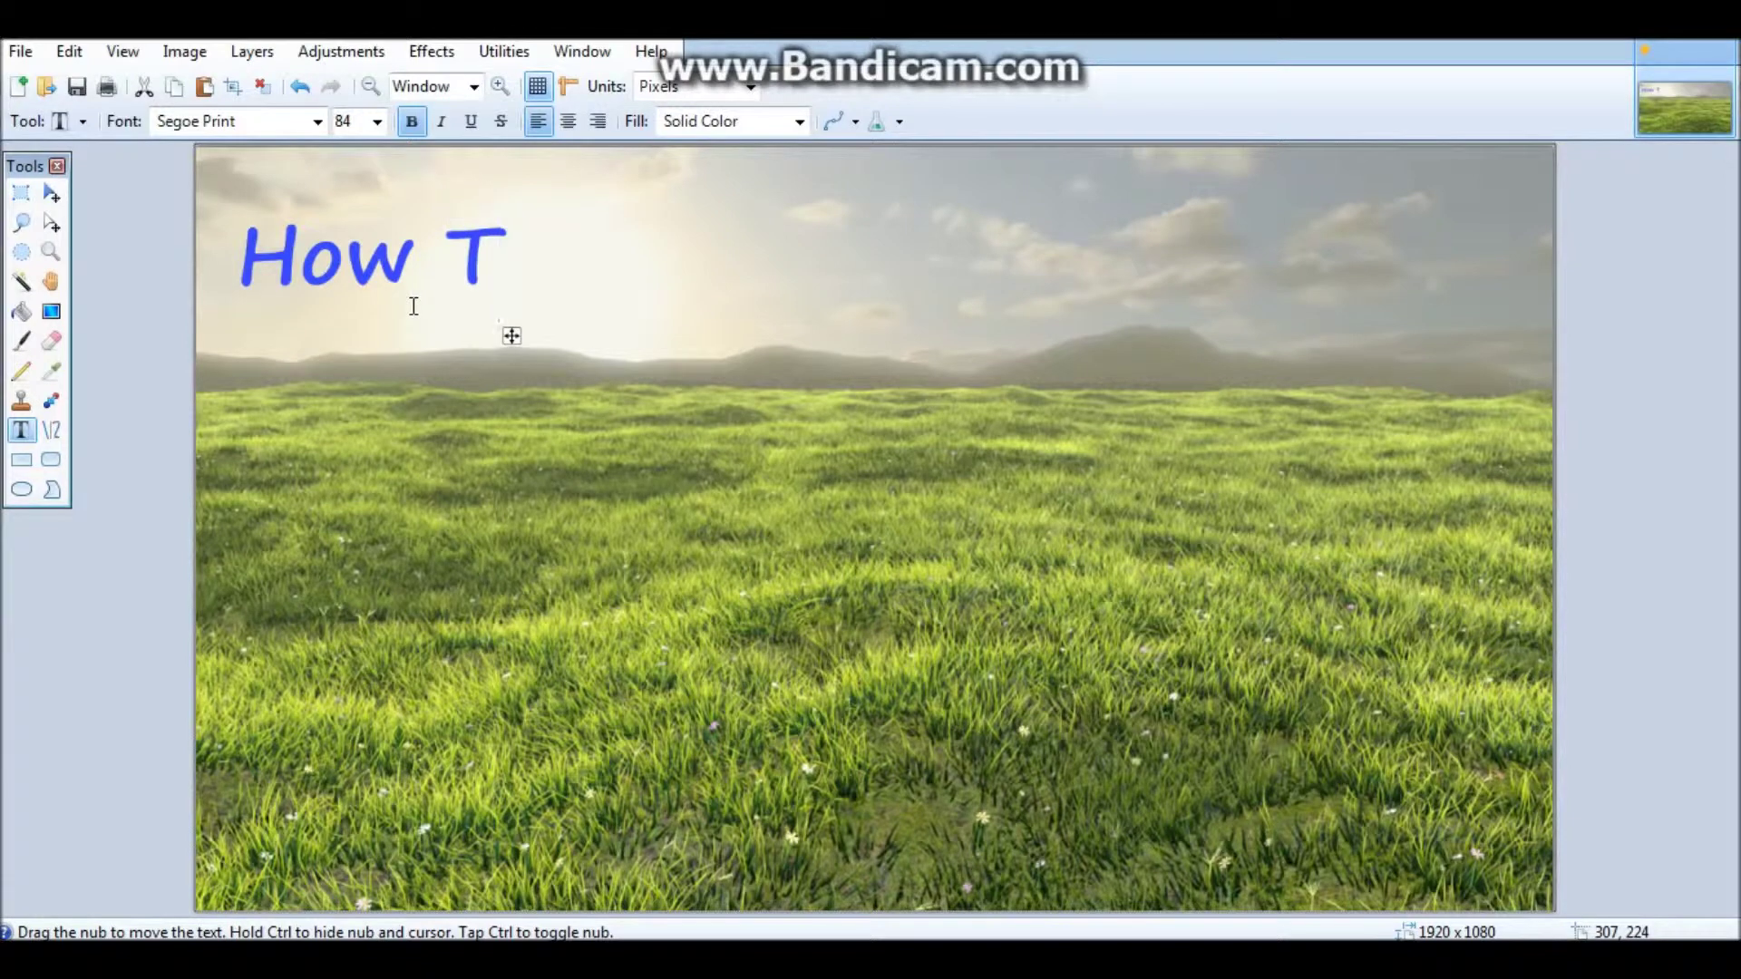
pyautogui.press('BackSpace')
pyautogui.write('to ')
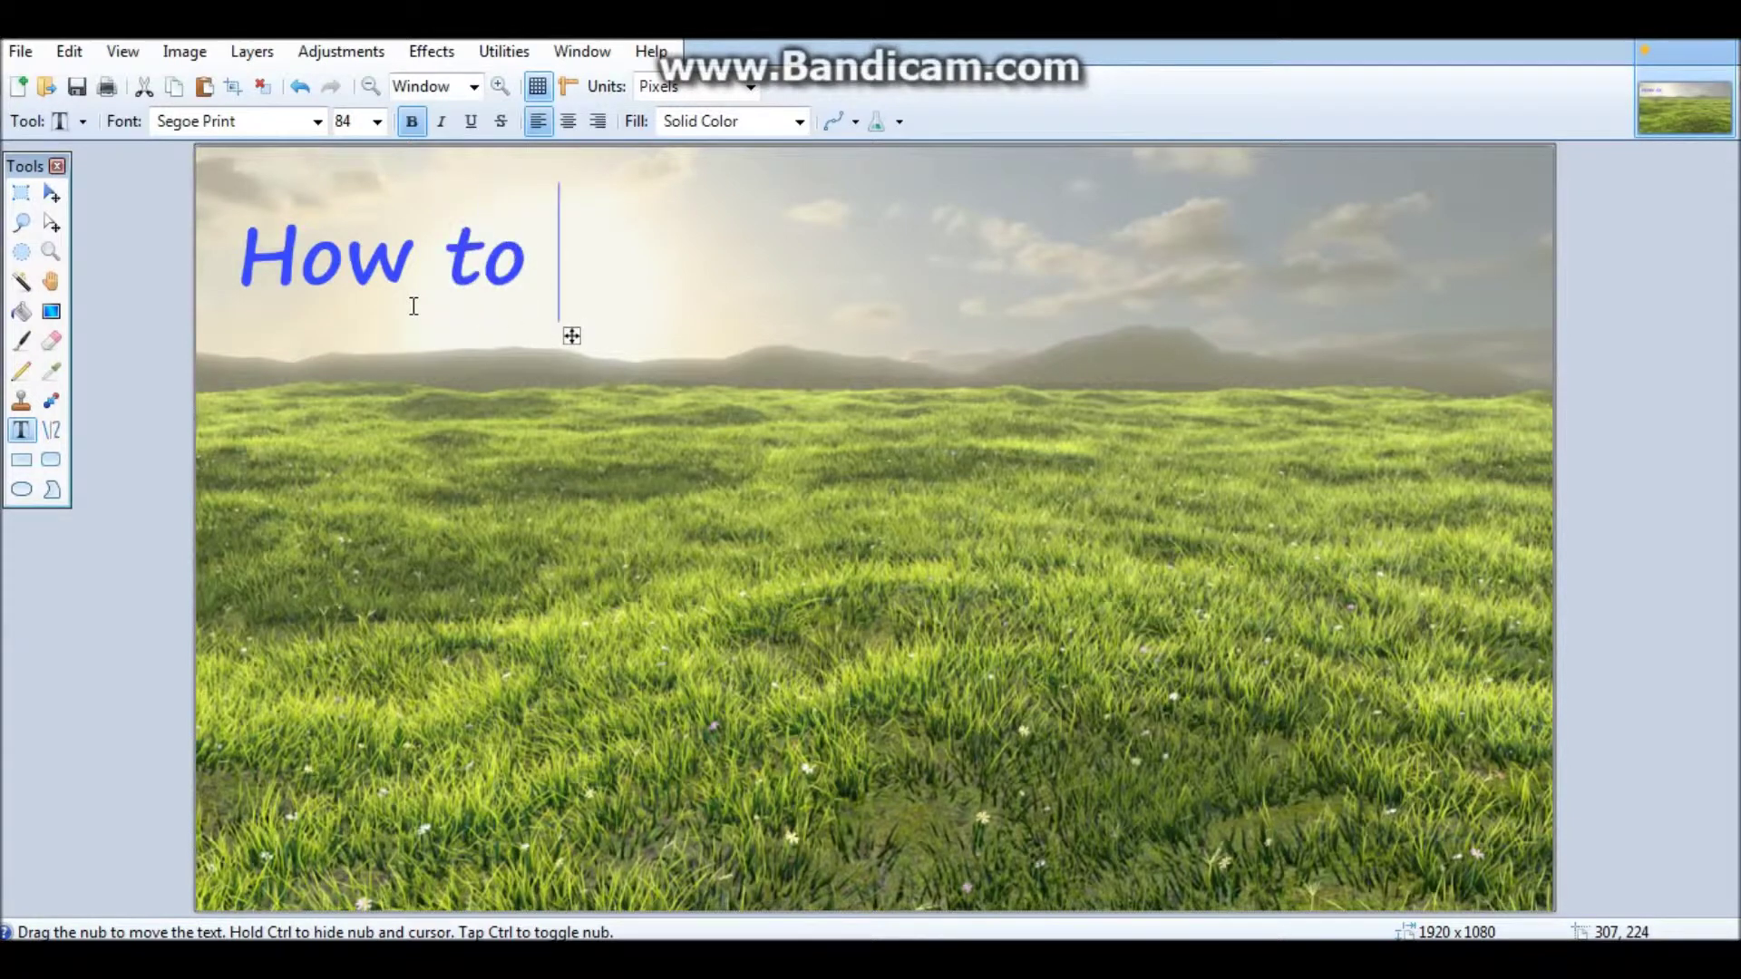
pyautogui.write('make ')
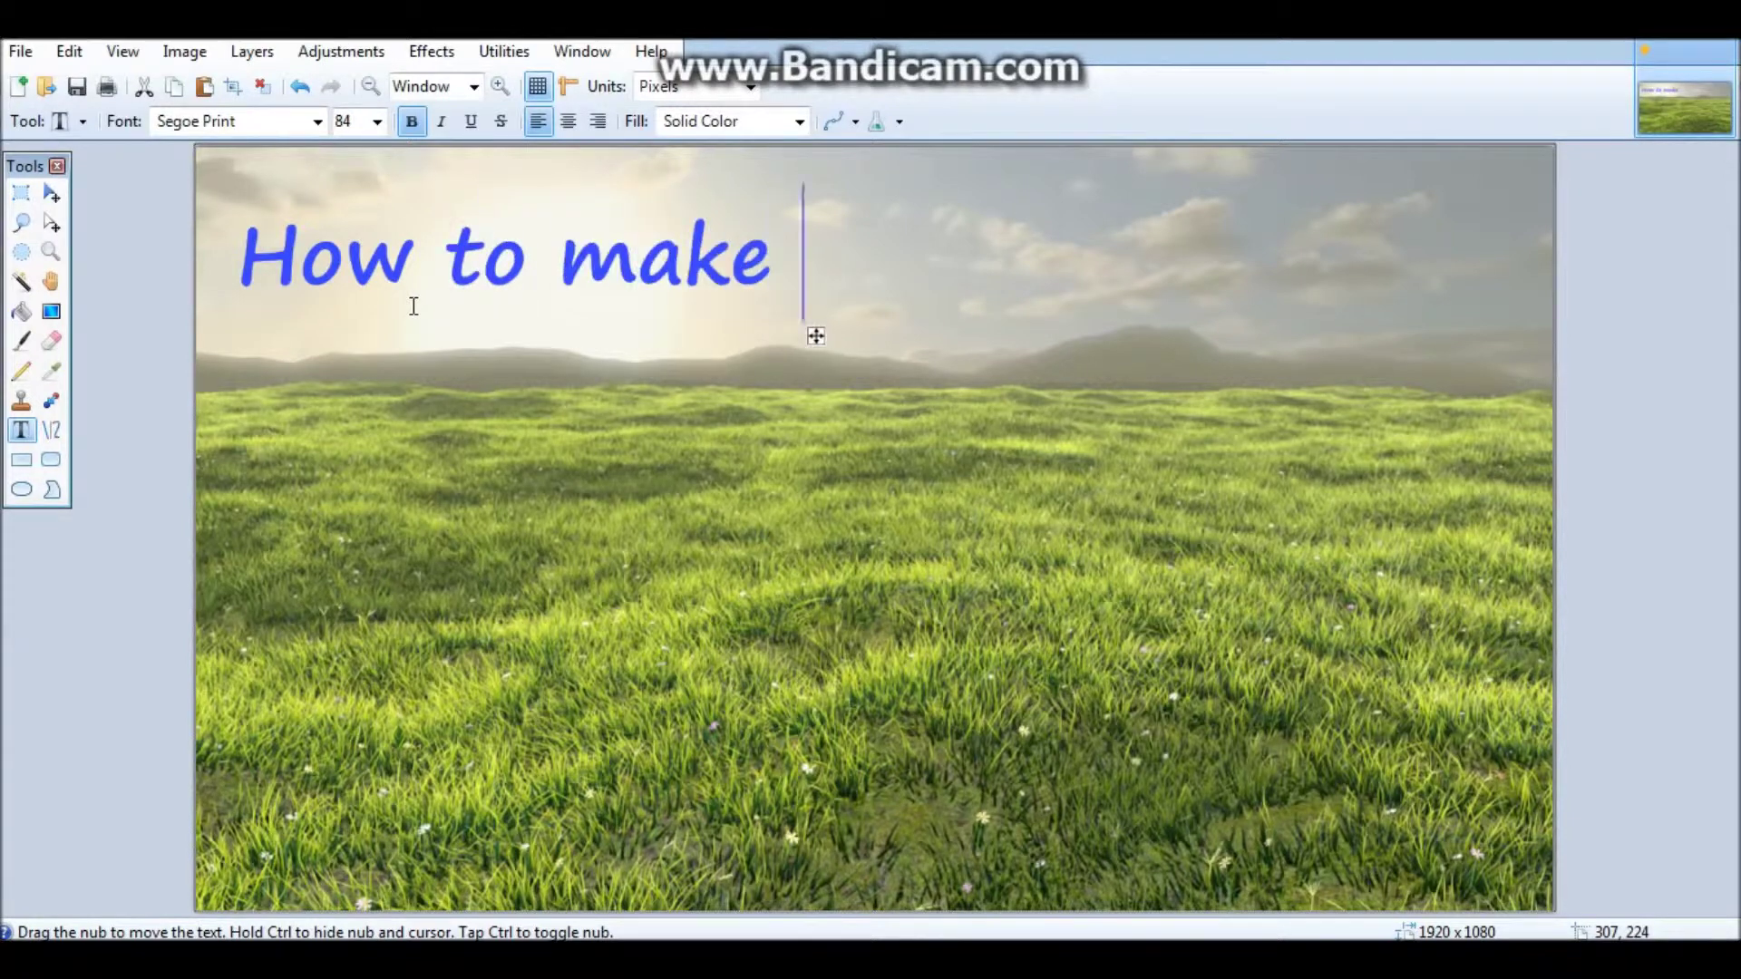
pyautogui.write('Custom ')
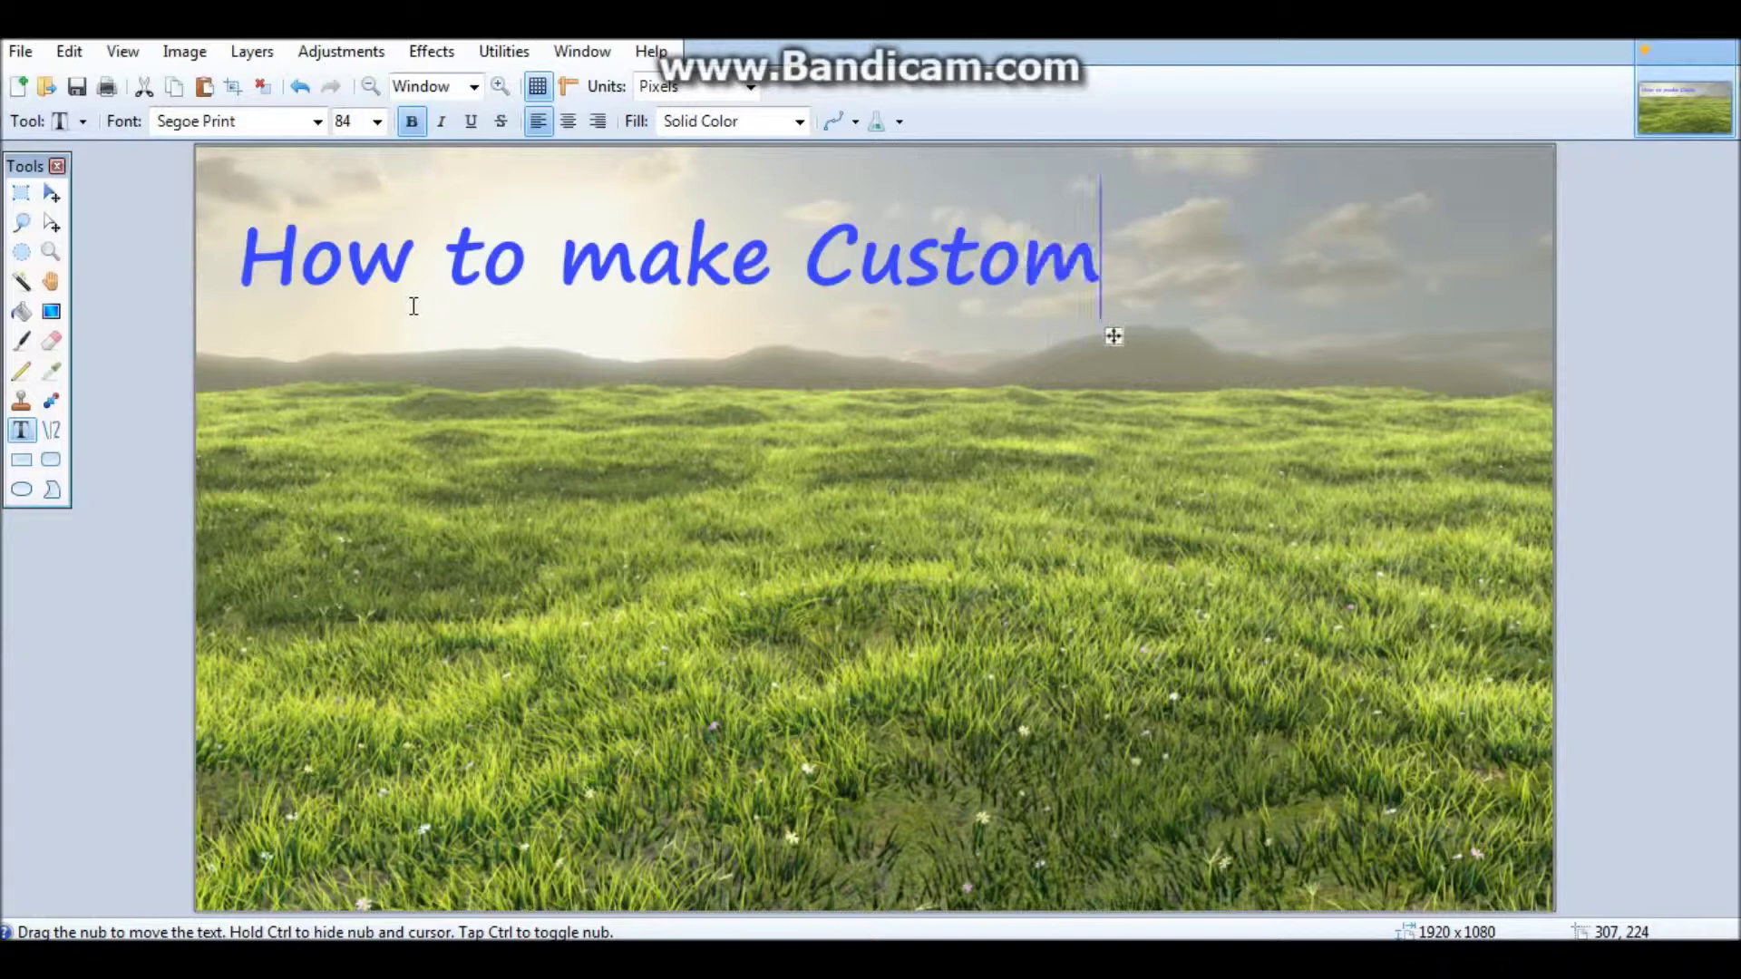
pyautogui.write('Thumb')
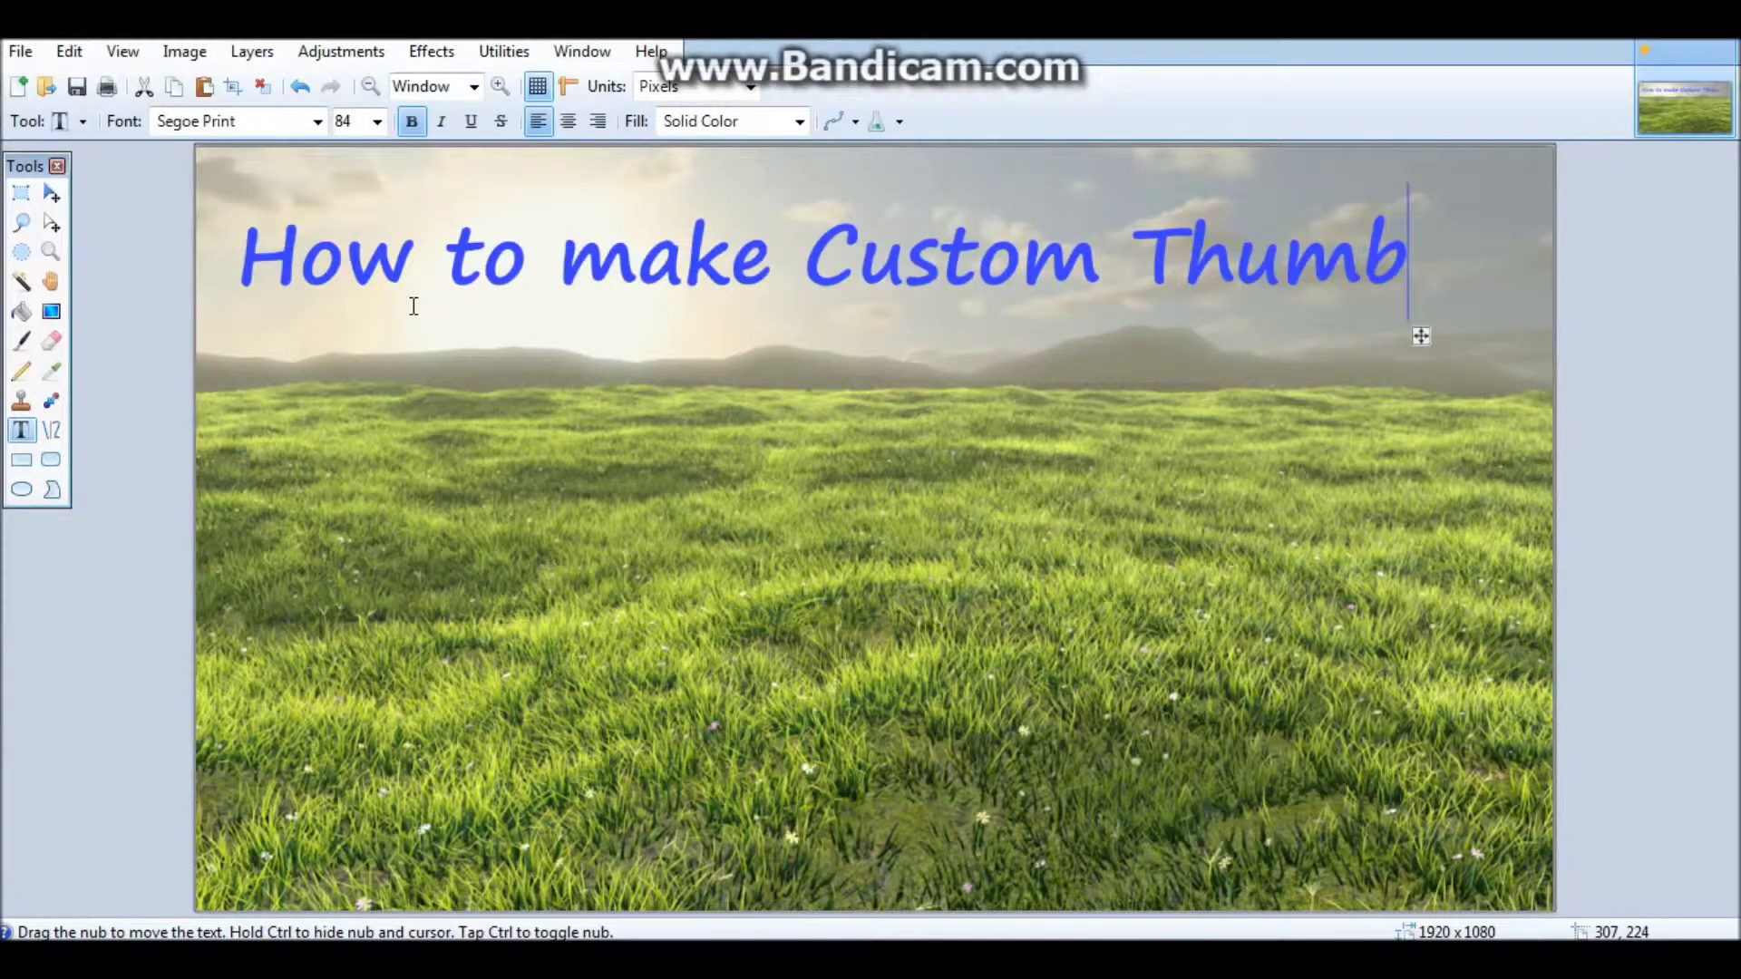
pyautogui.write('nail')
pyautogui.write('s')
pyautogui.moveTo(1552, 338); pyautogui.dragTo(1511, 345)
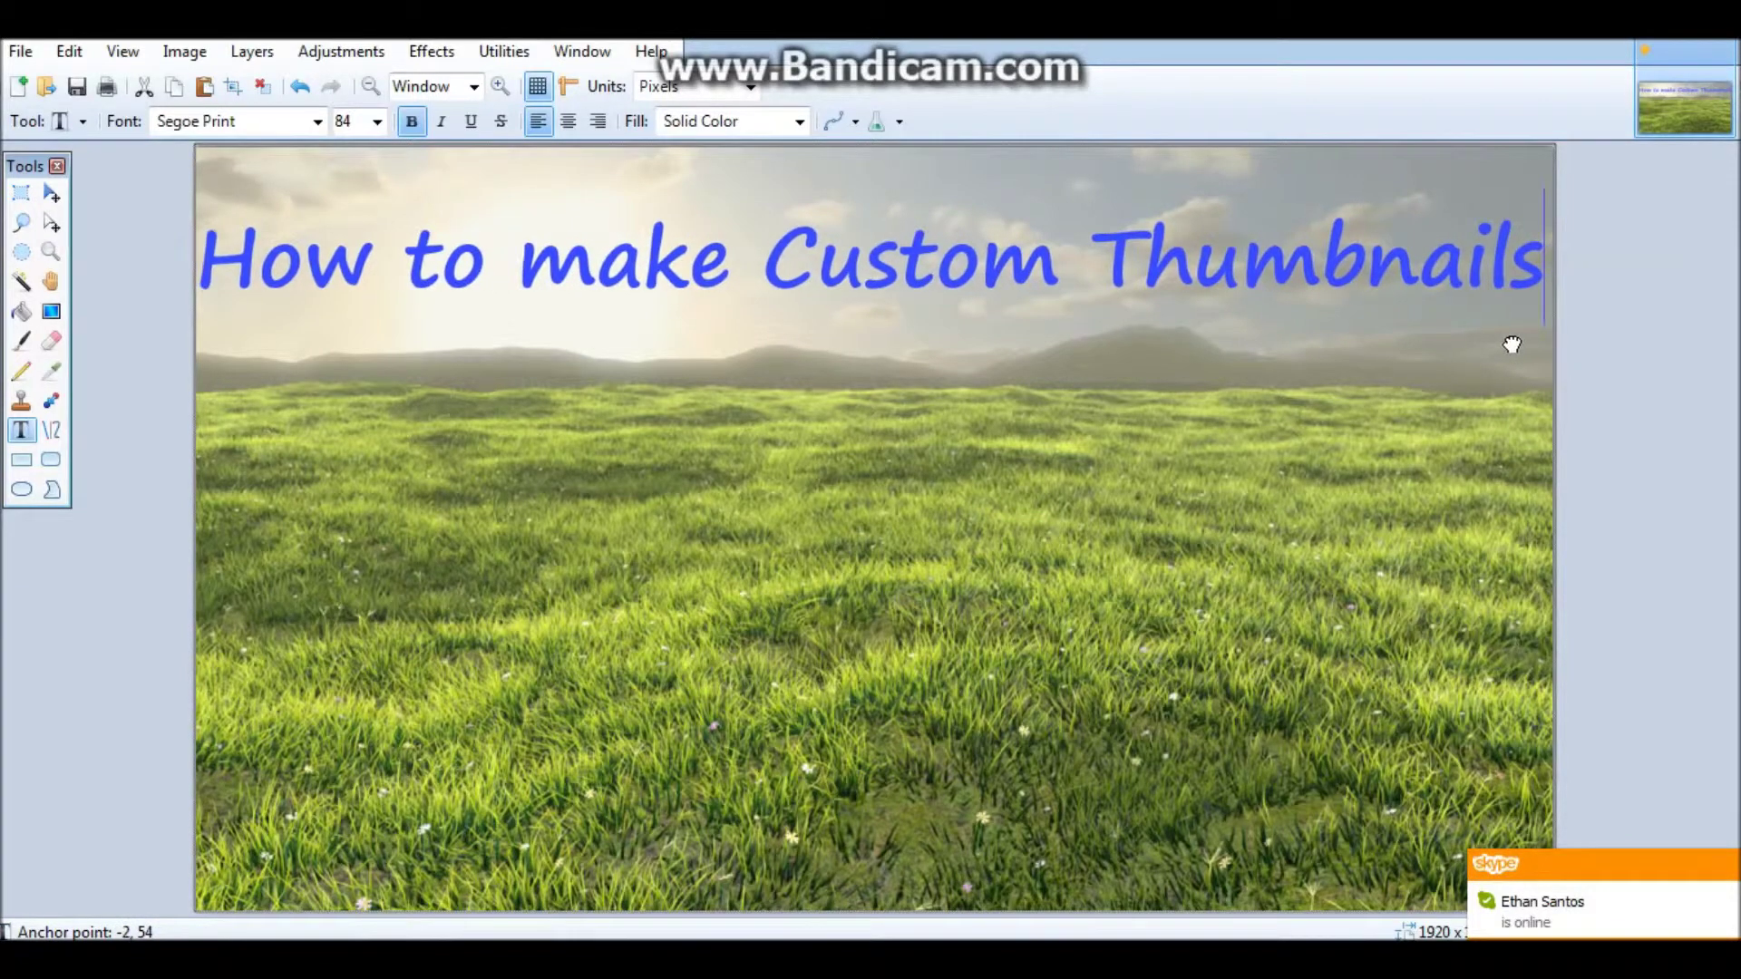
pyautogui.press('Return')
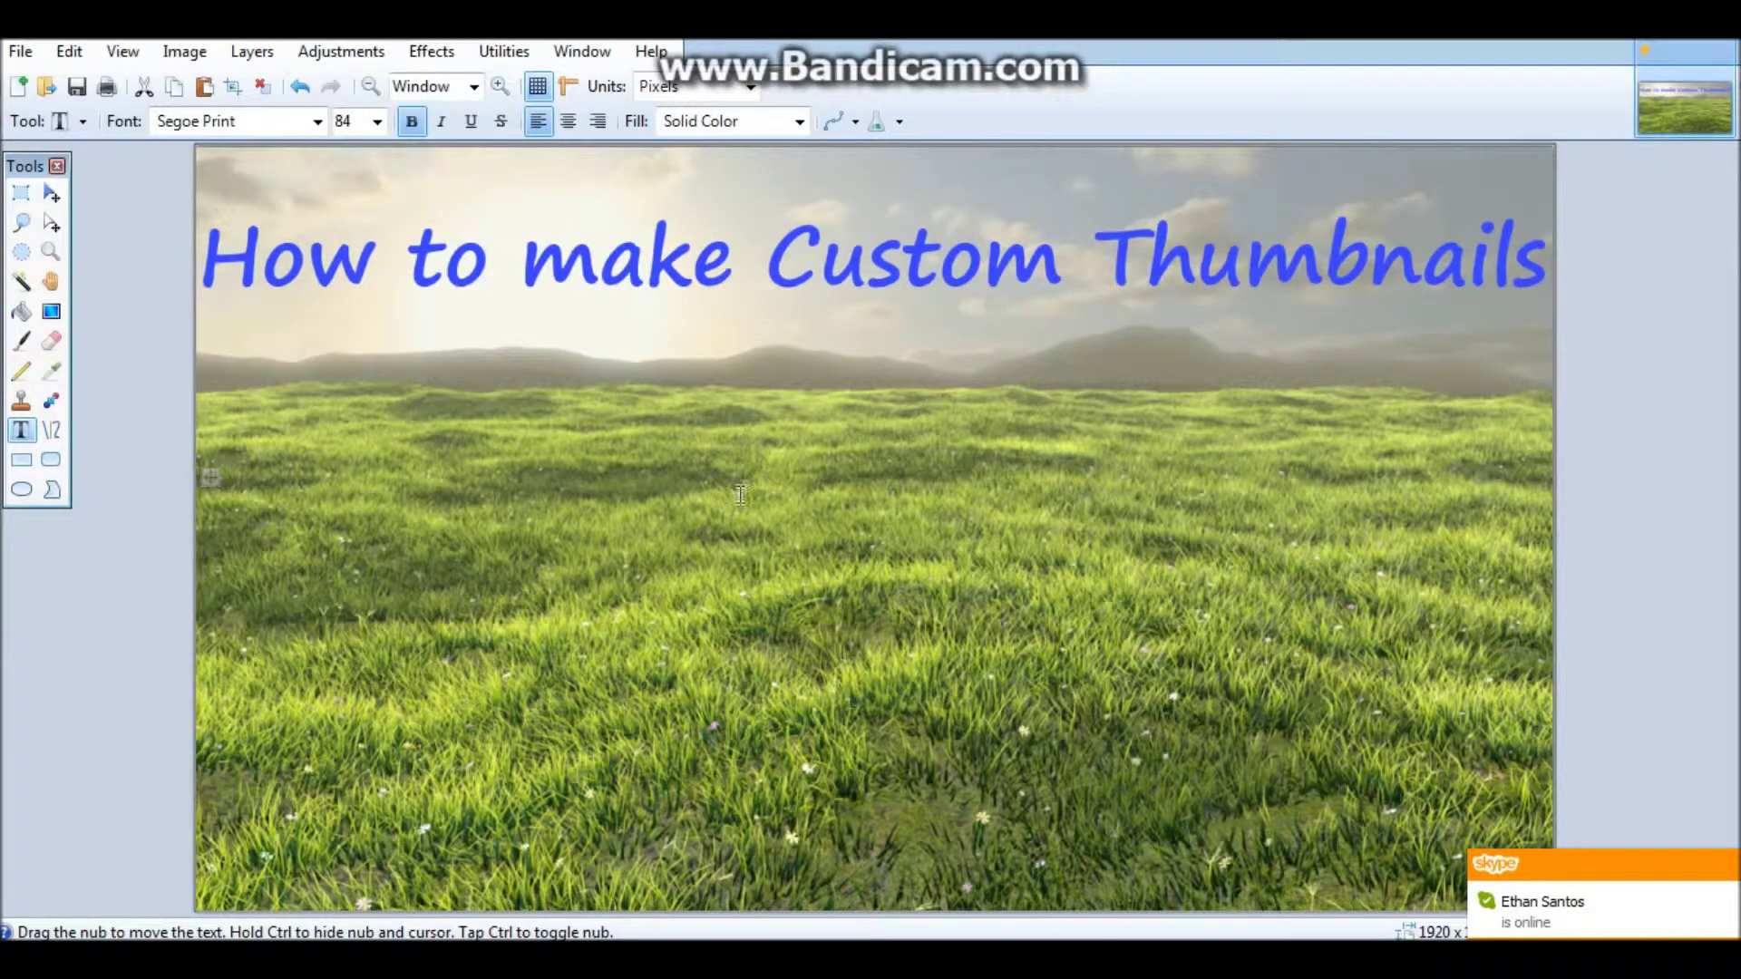
pyautogui.click(570, 123)
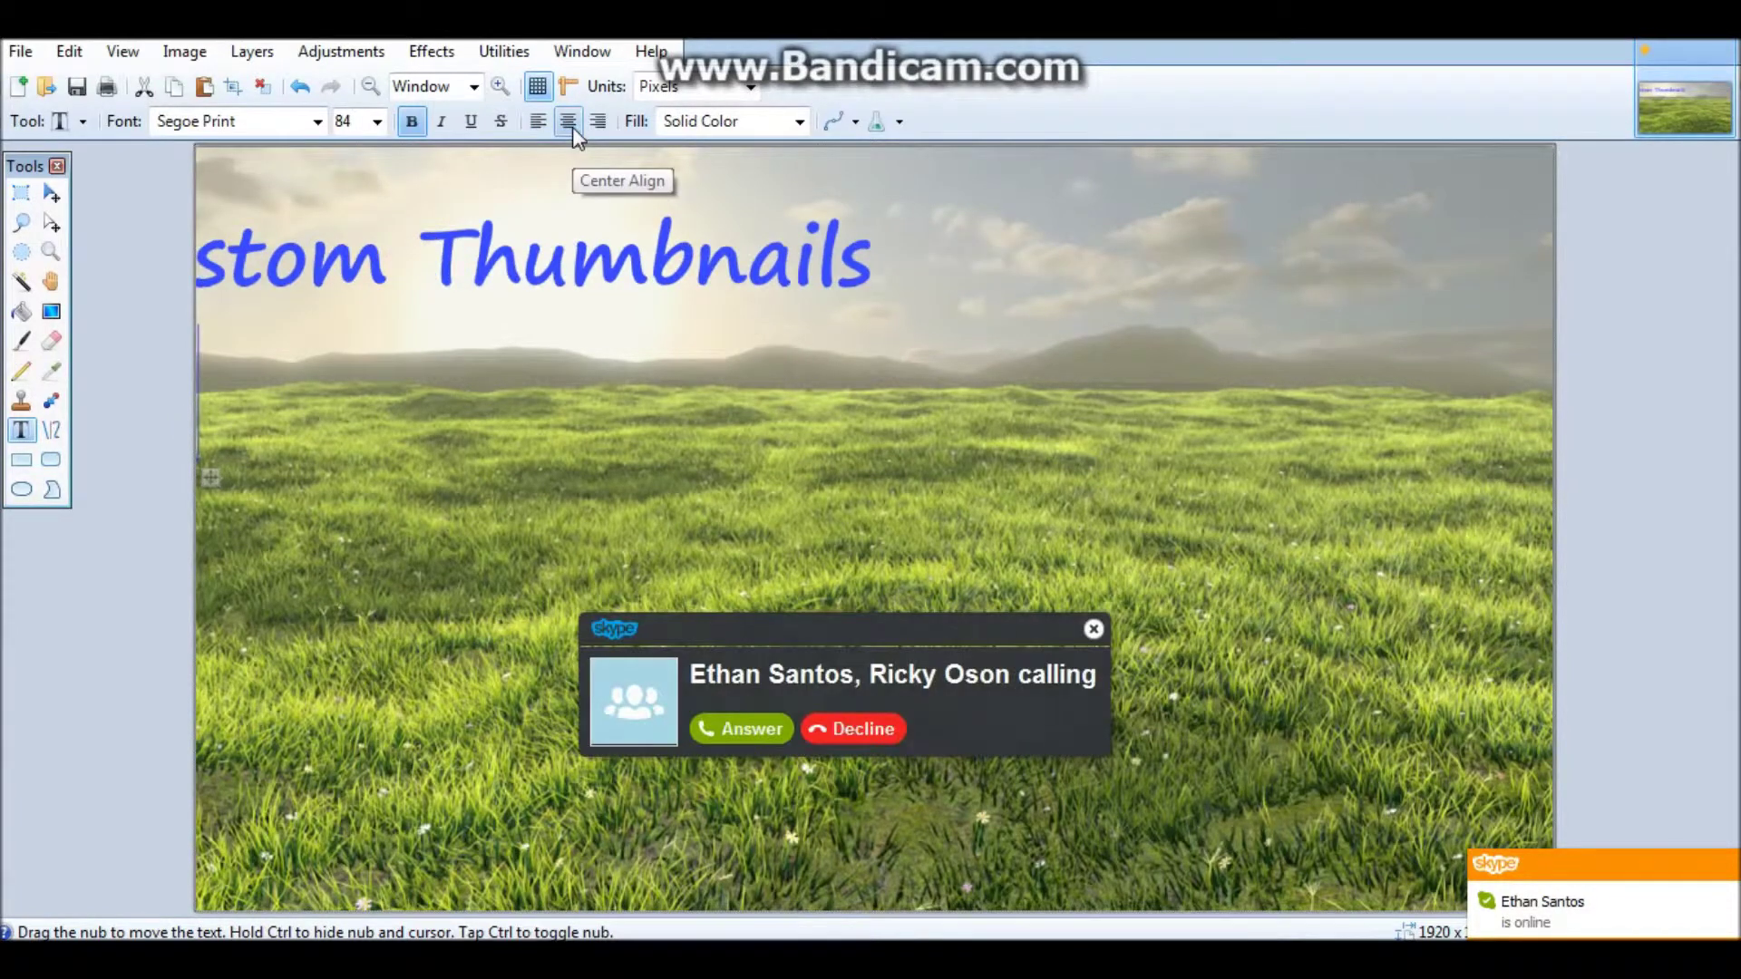
pyautogui.click(853, 728)
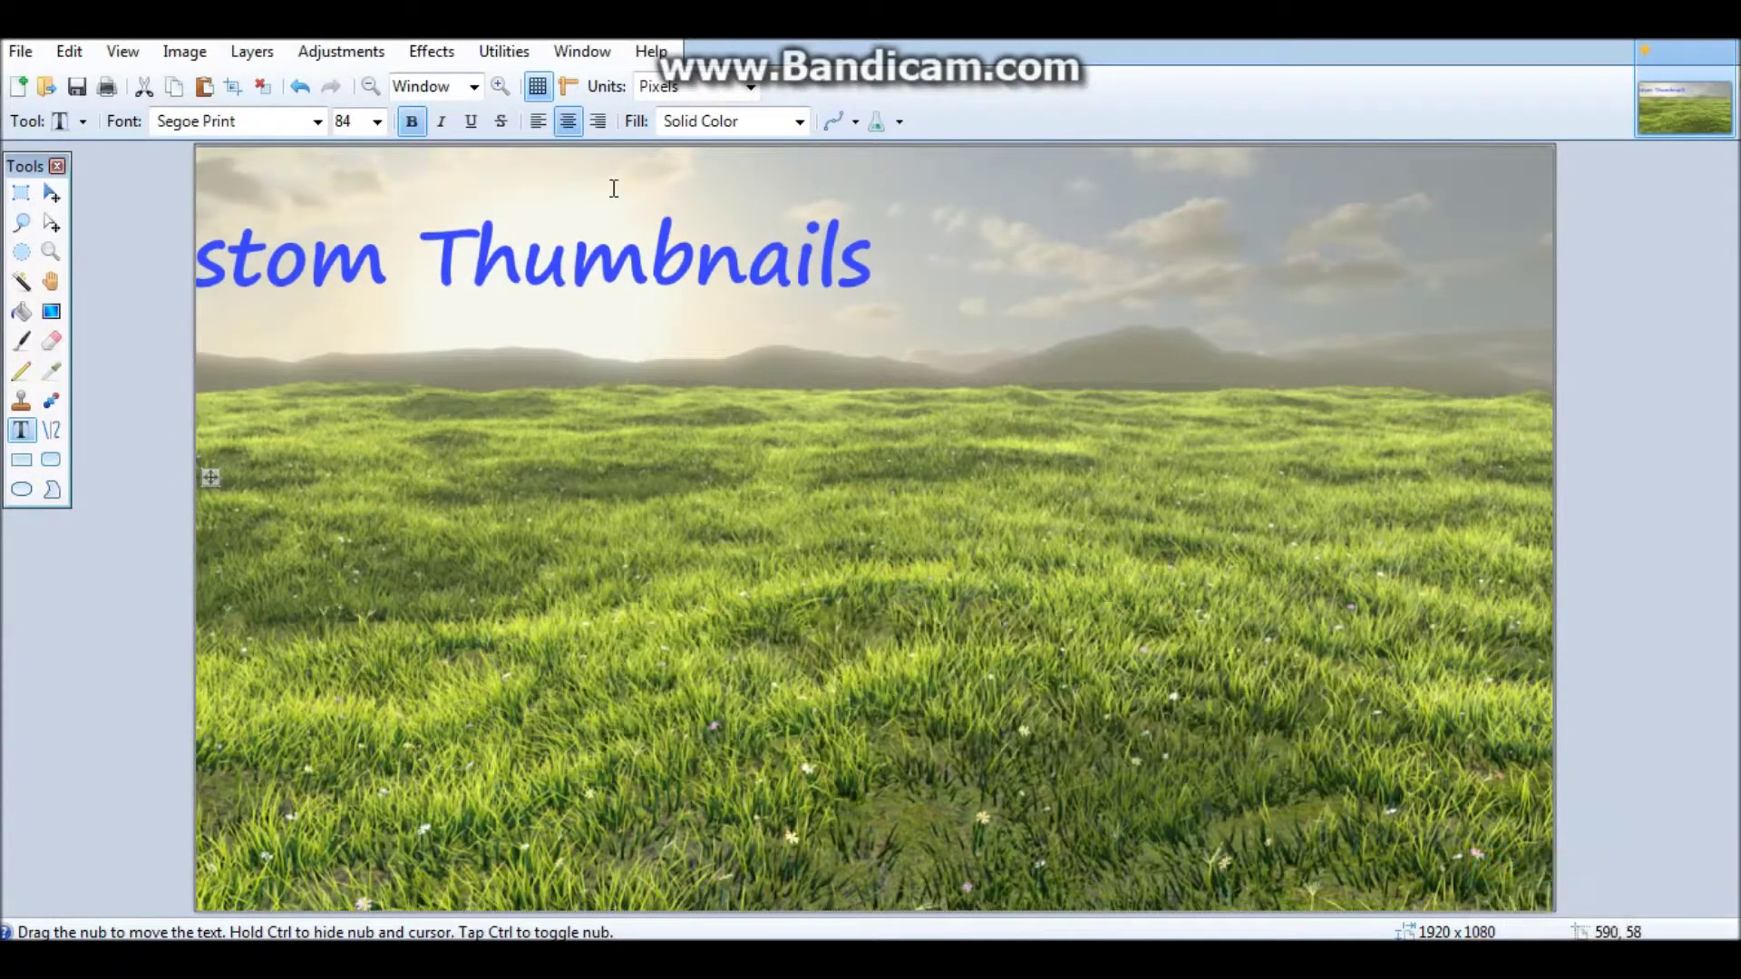
pyautogui.click(537, 122)
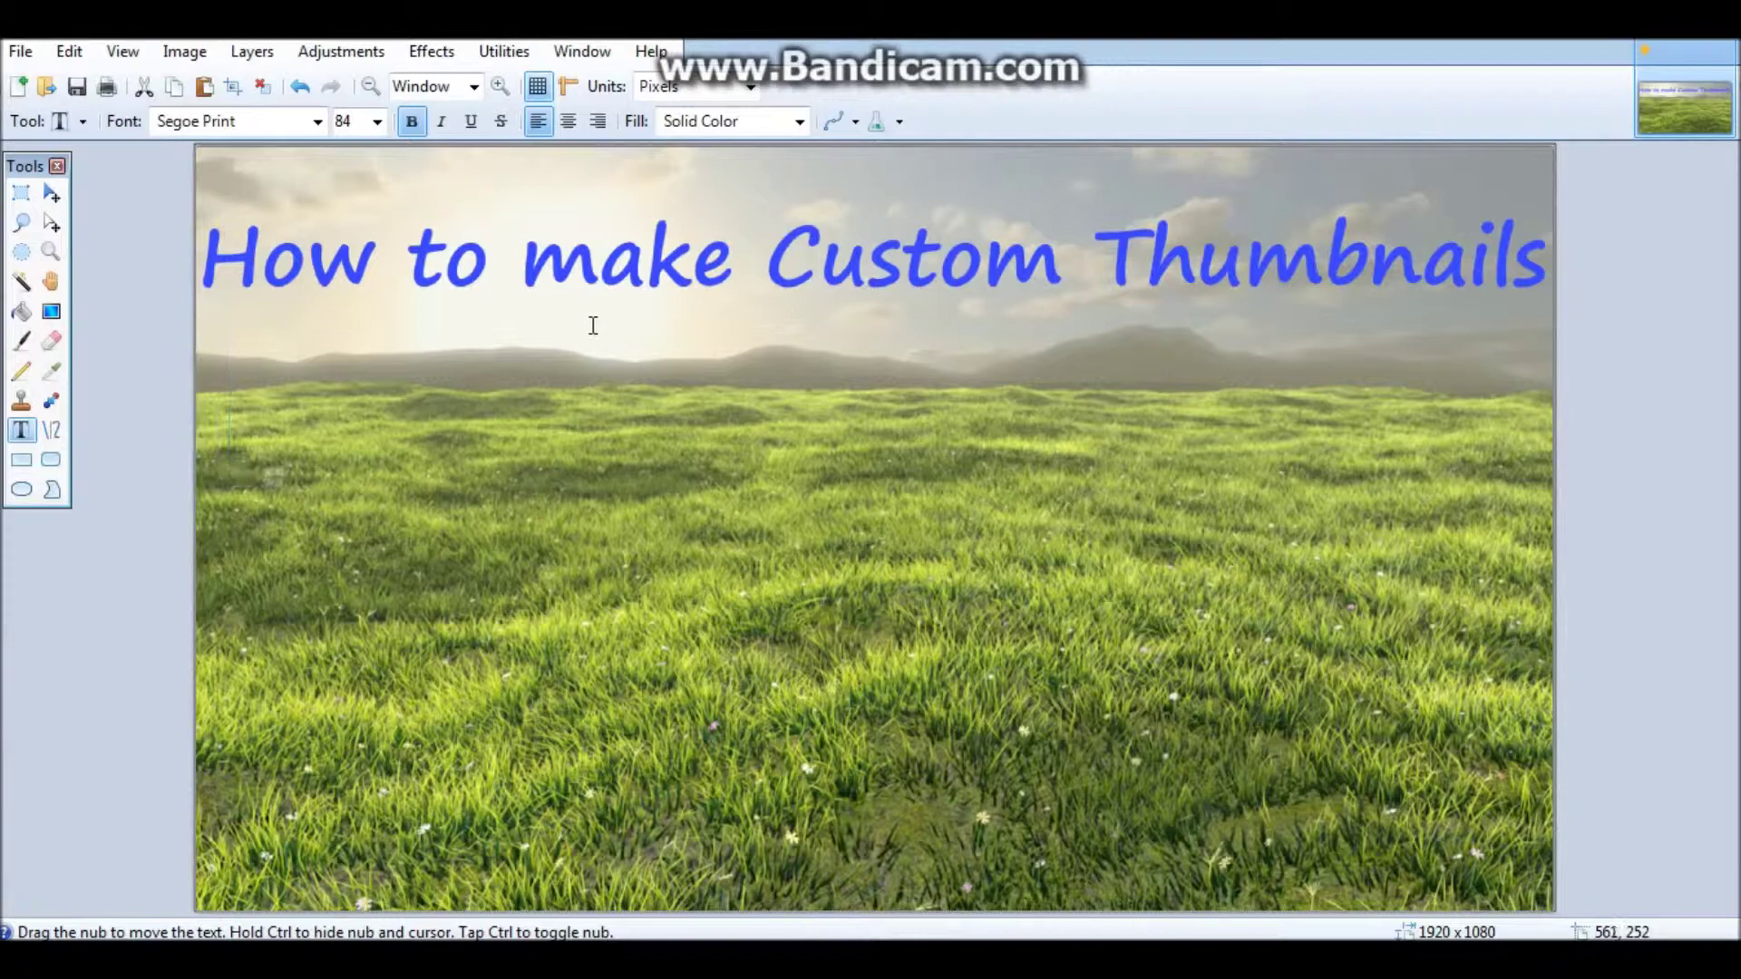
# Step: Enter "with paint.NET" as the second line and adjust its leading spaces to centre it under the title
pyautogui.press('BackSpace')
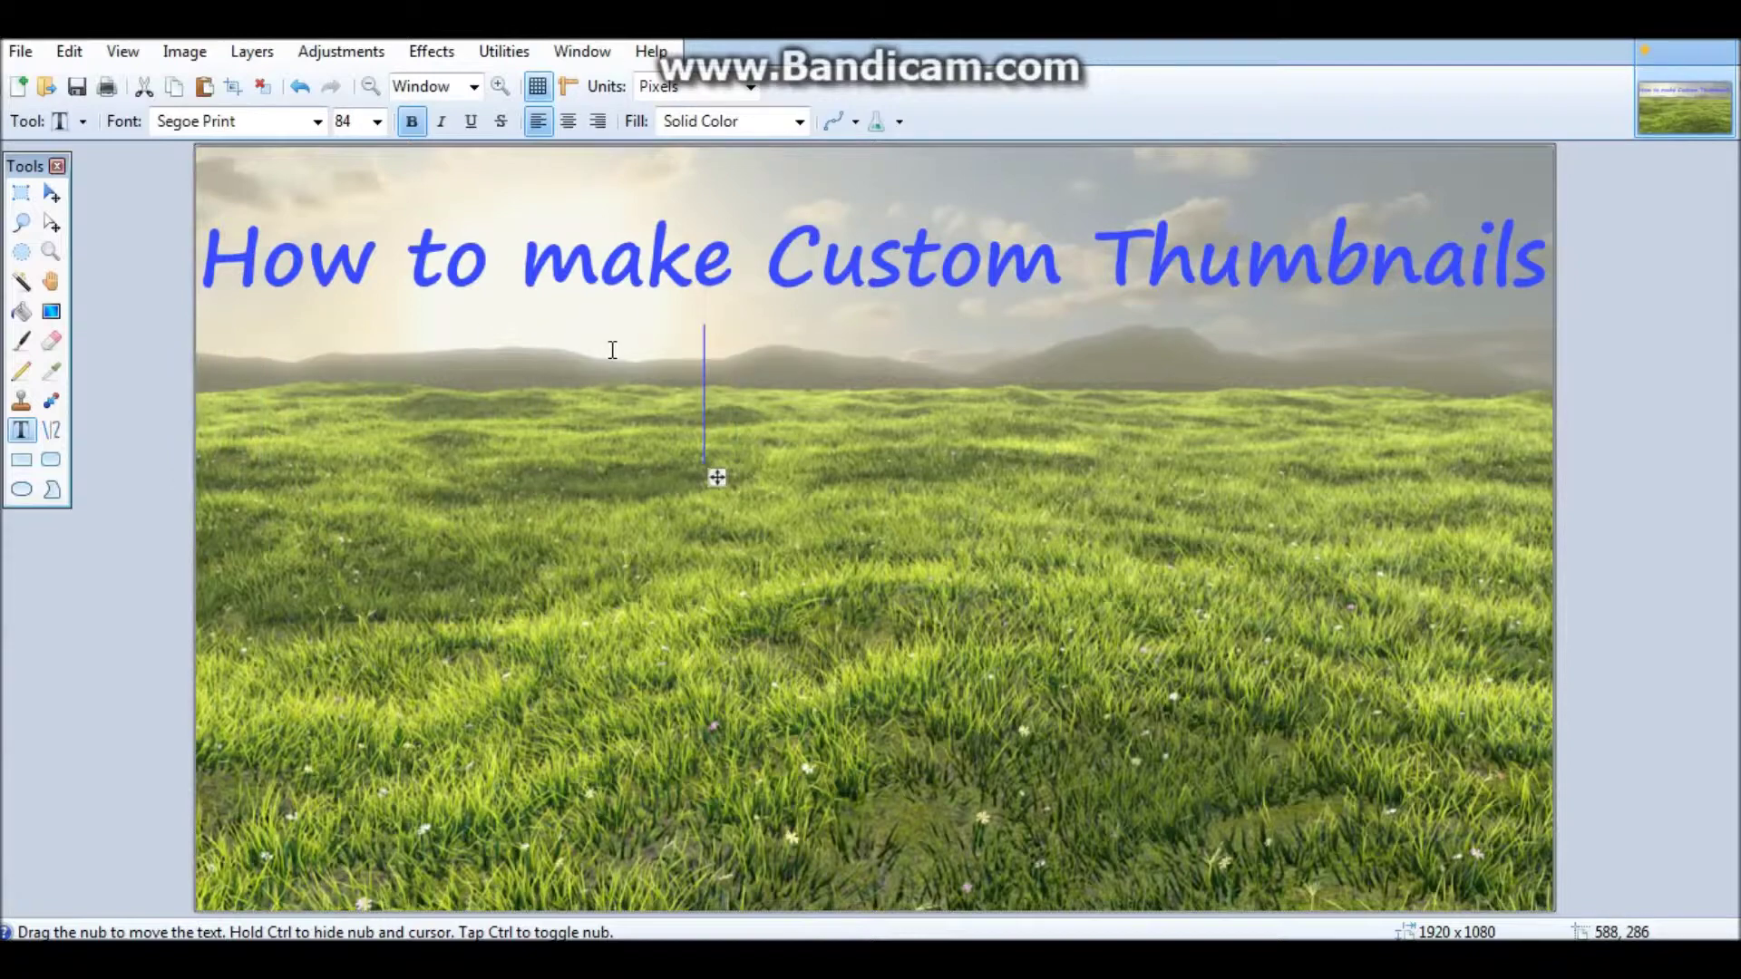
pyautogui.write('with pa')
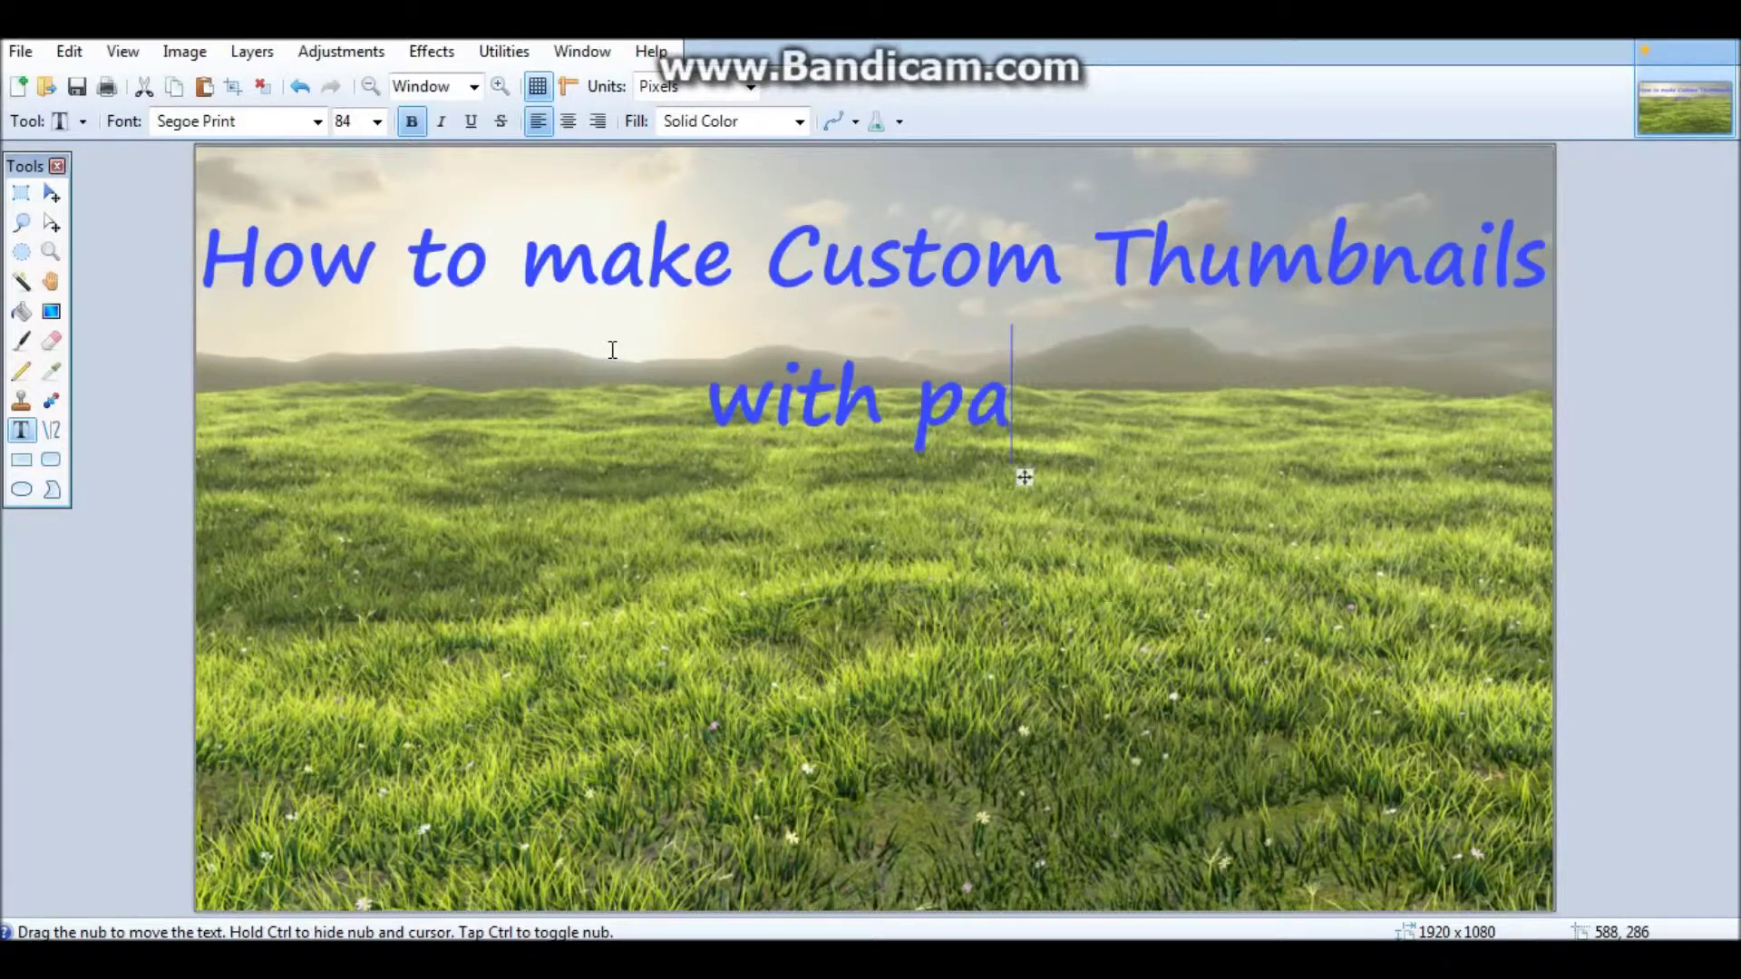
pyautogui.write('int.NET')
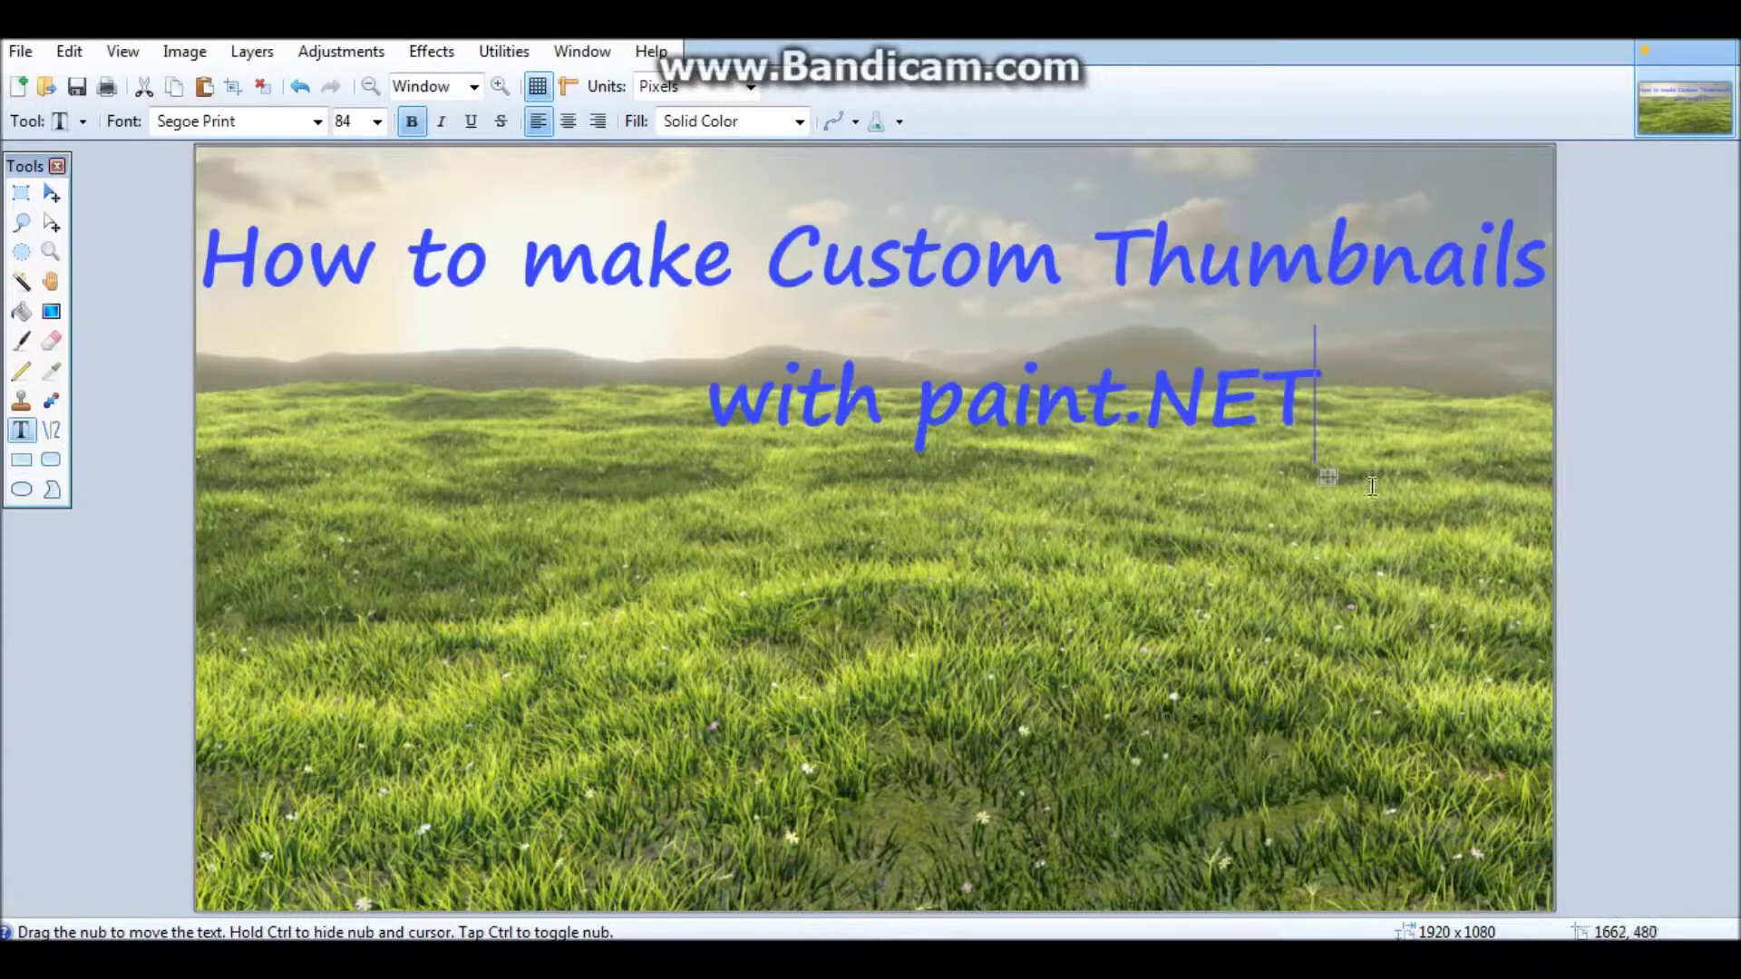
pyautogui.click(704, 388)
pyautogui.press('BackSpace')
pyautogui.press('BackSpace')
pyautogui.press('BackSpace')
pyautogui.press('BackSpace')
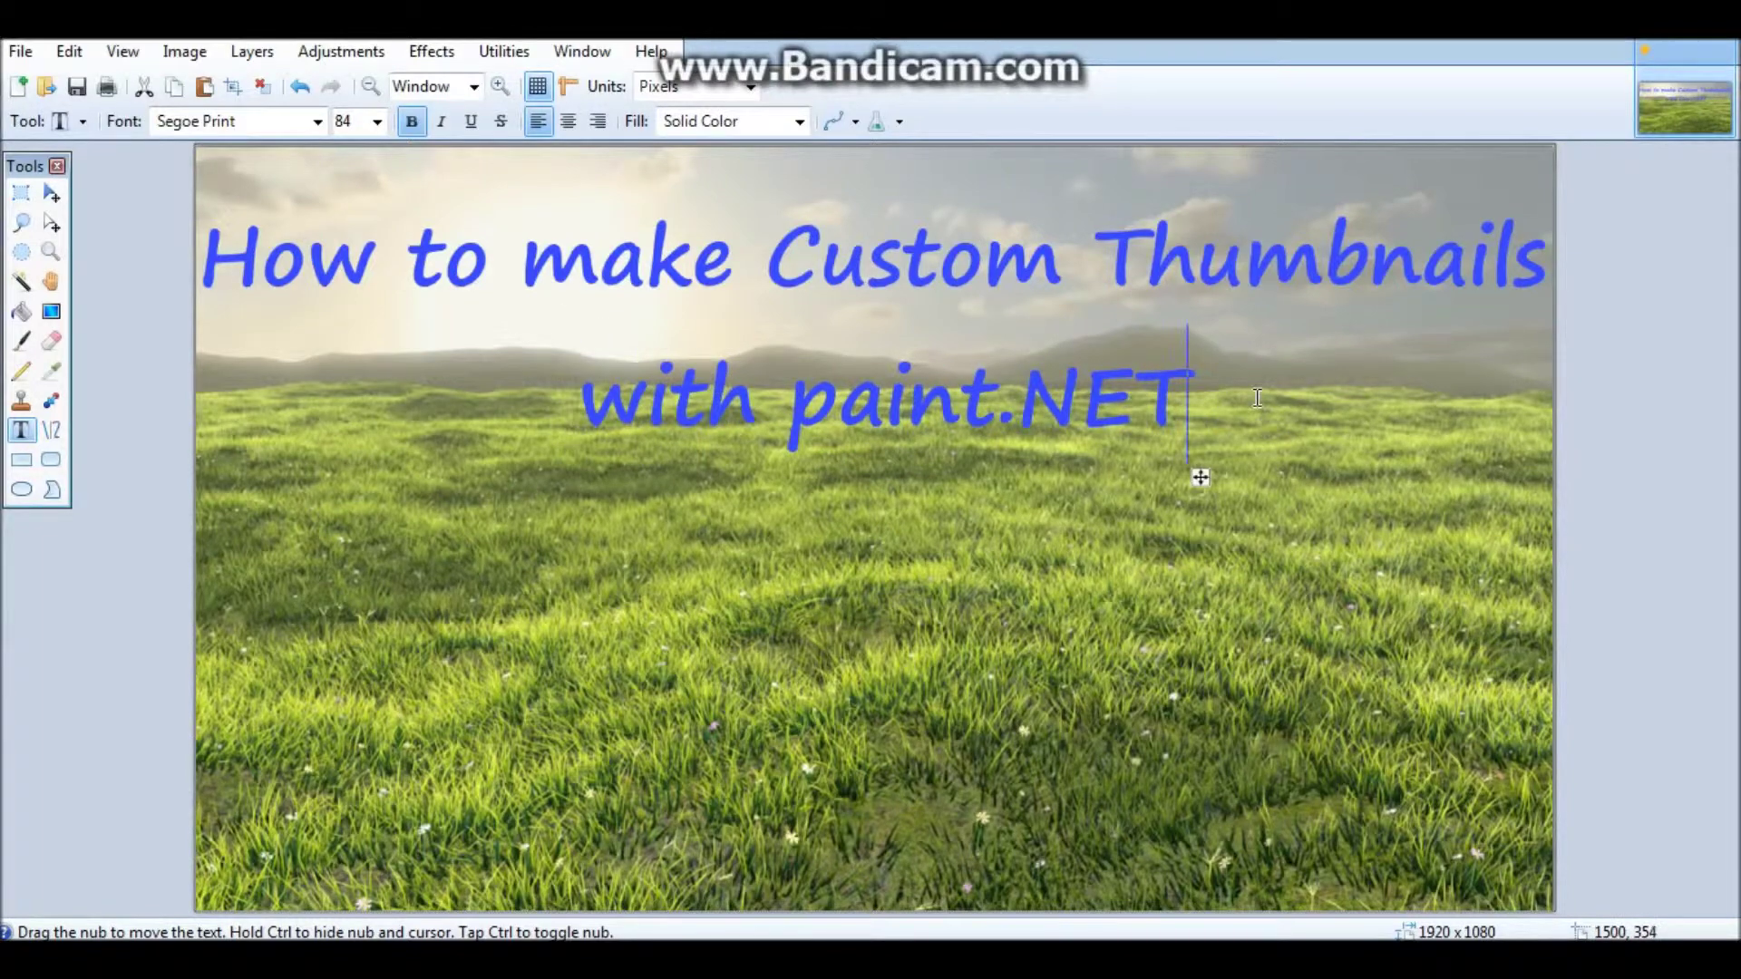
pyautogui.click(376, 121)
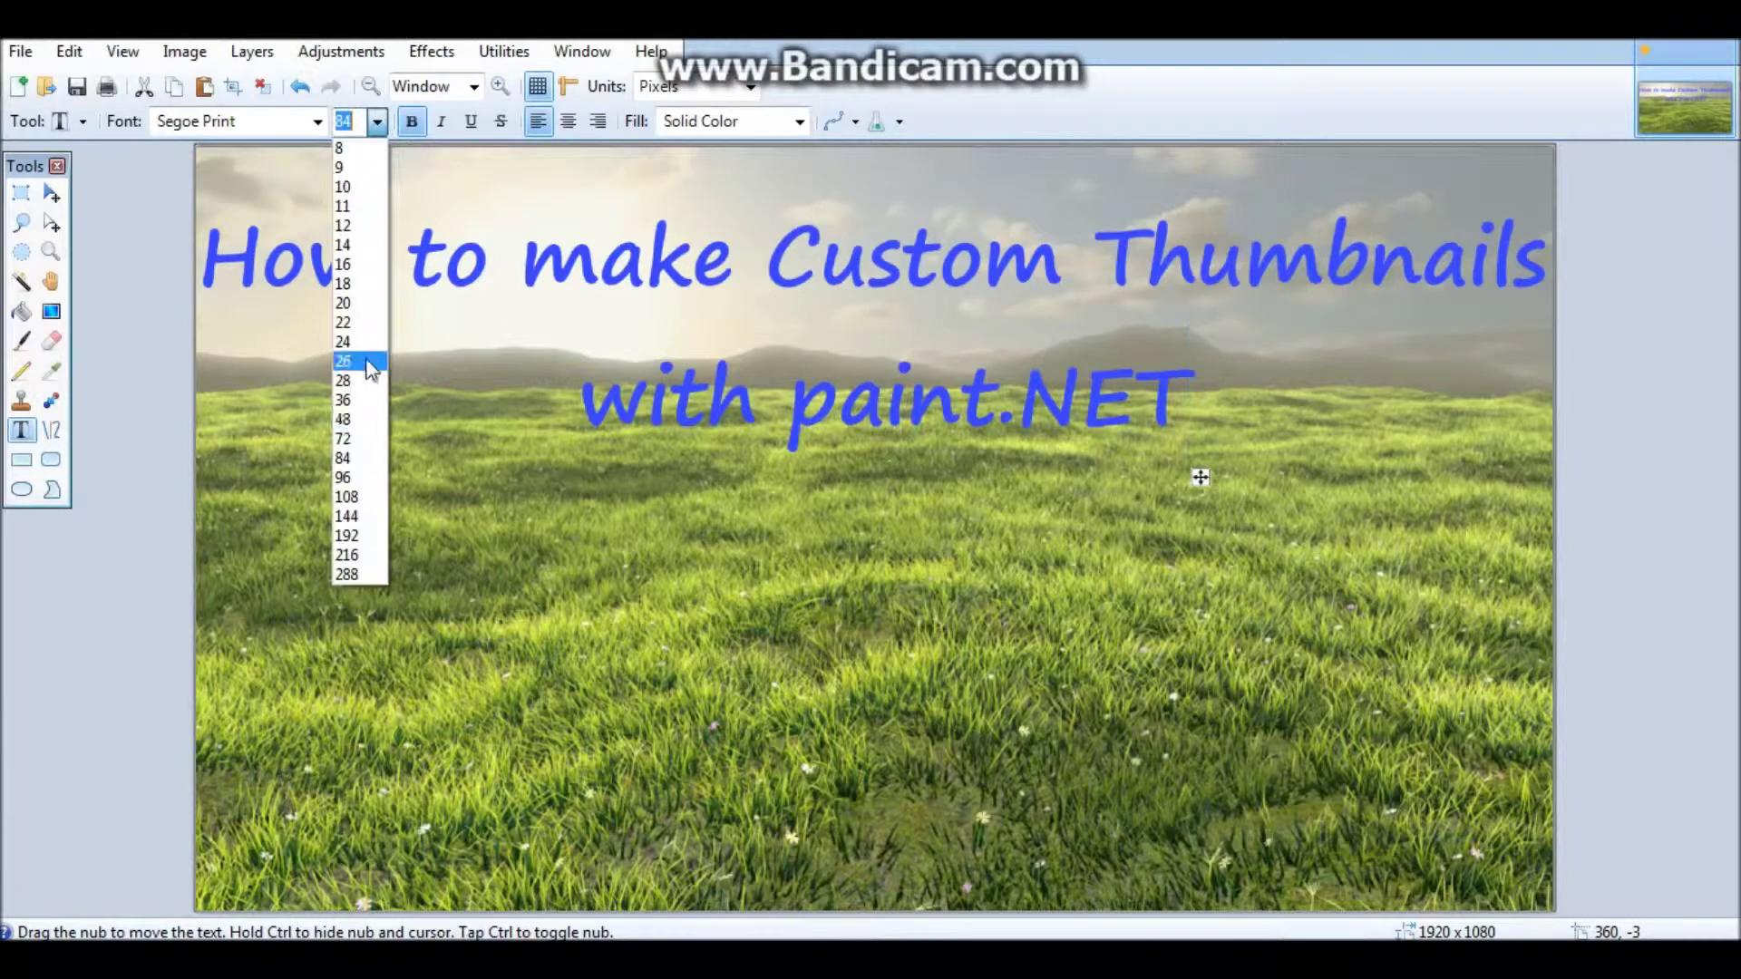
pyautogui.click(349, 477)
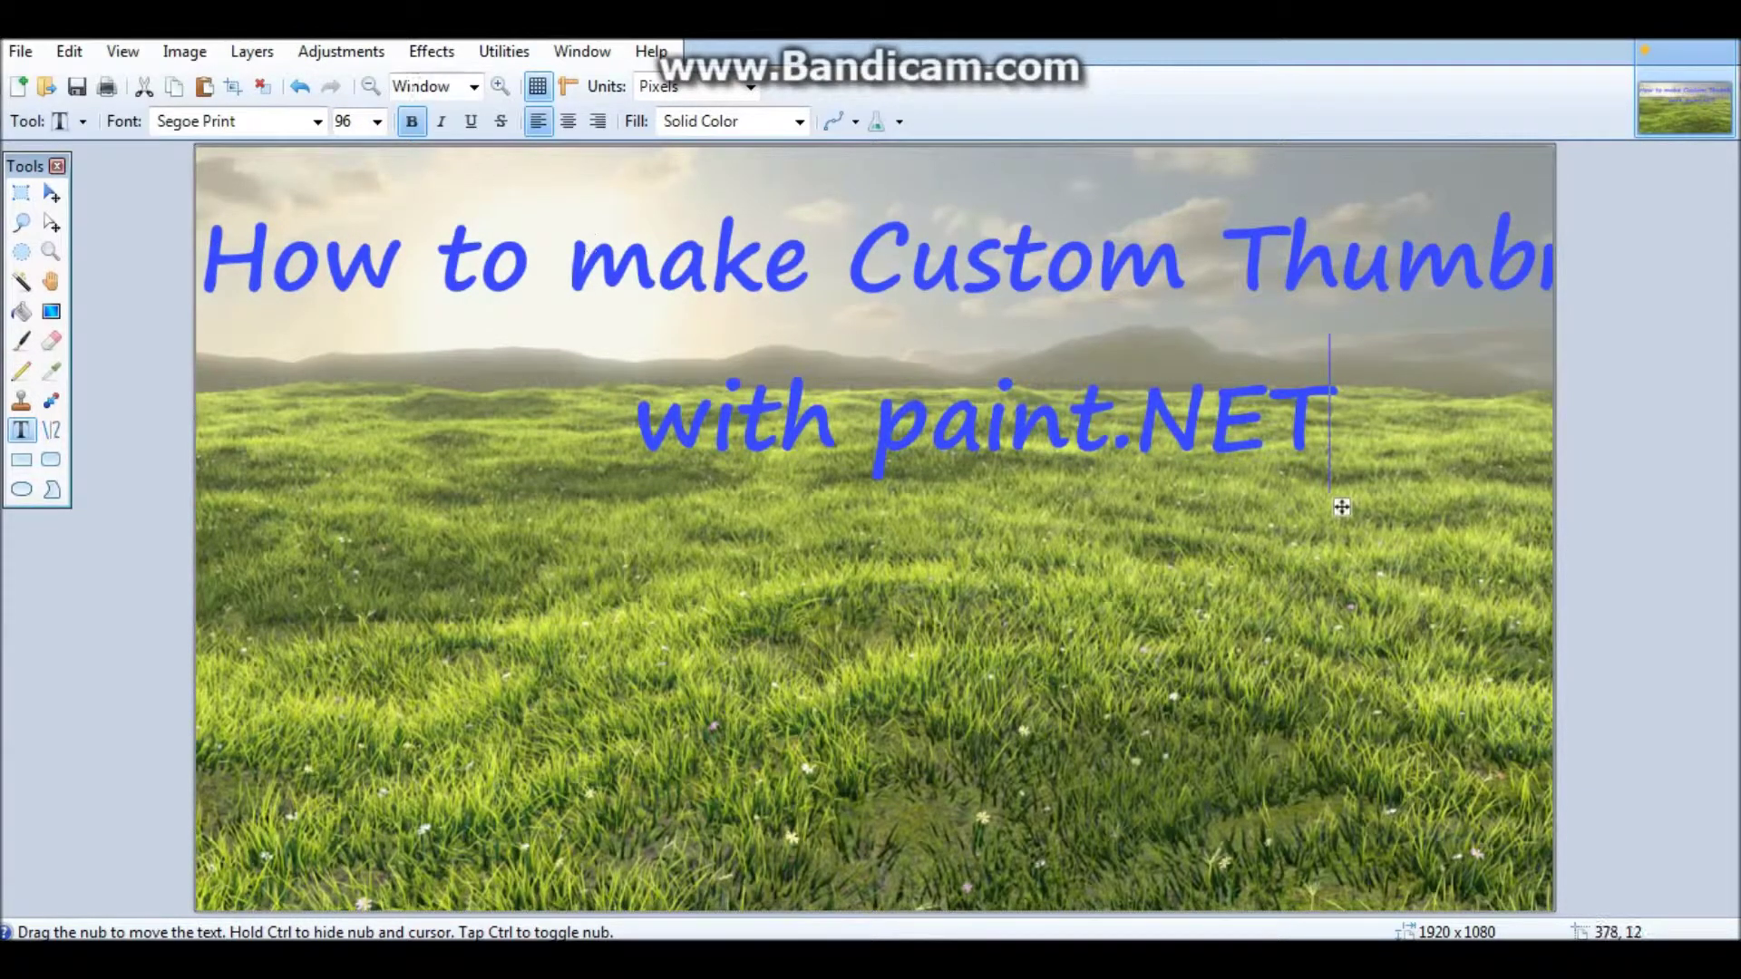
pyautogui.click(383, 121)
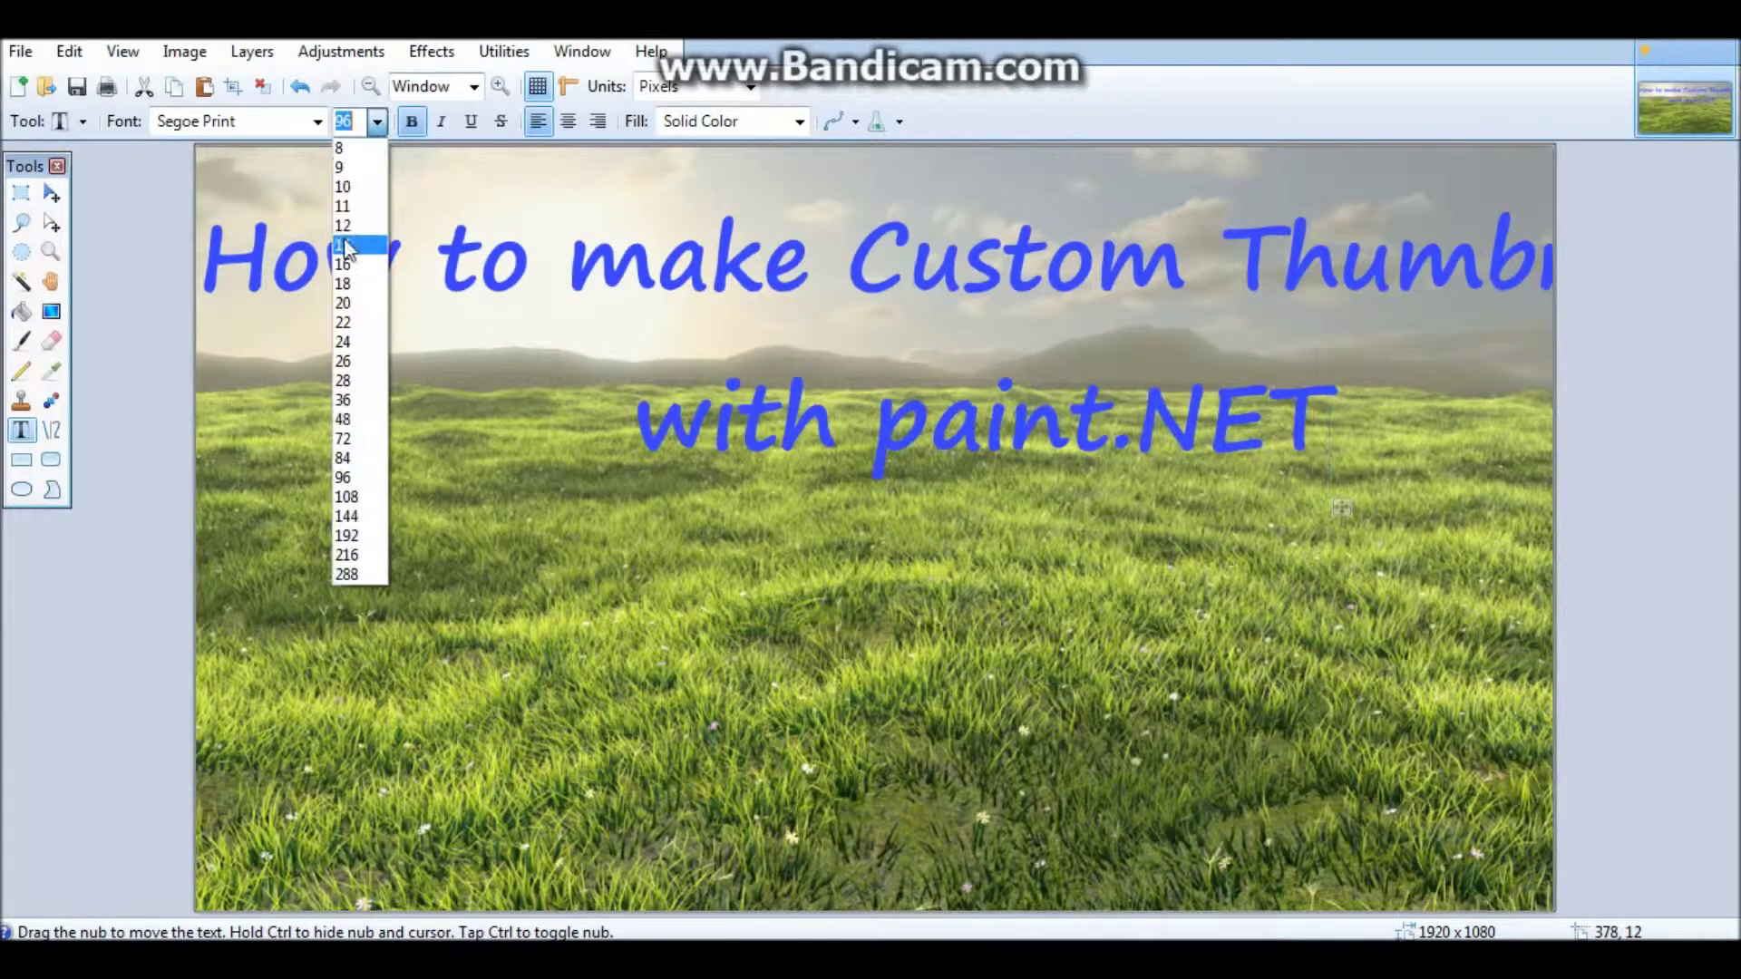
pyautogui.click(374, 460)
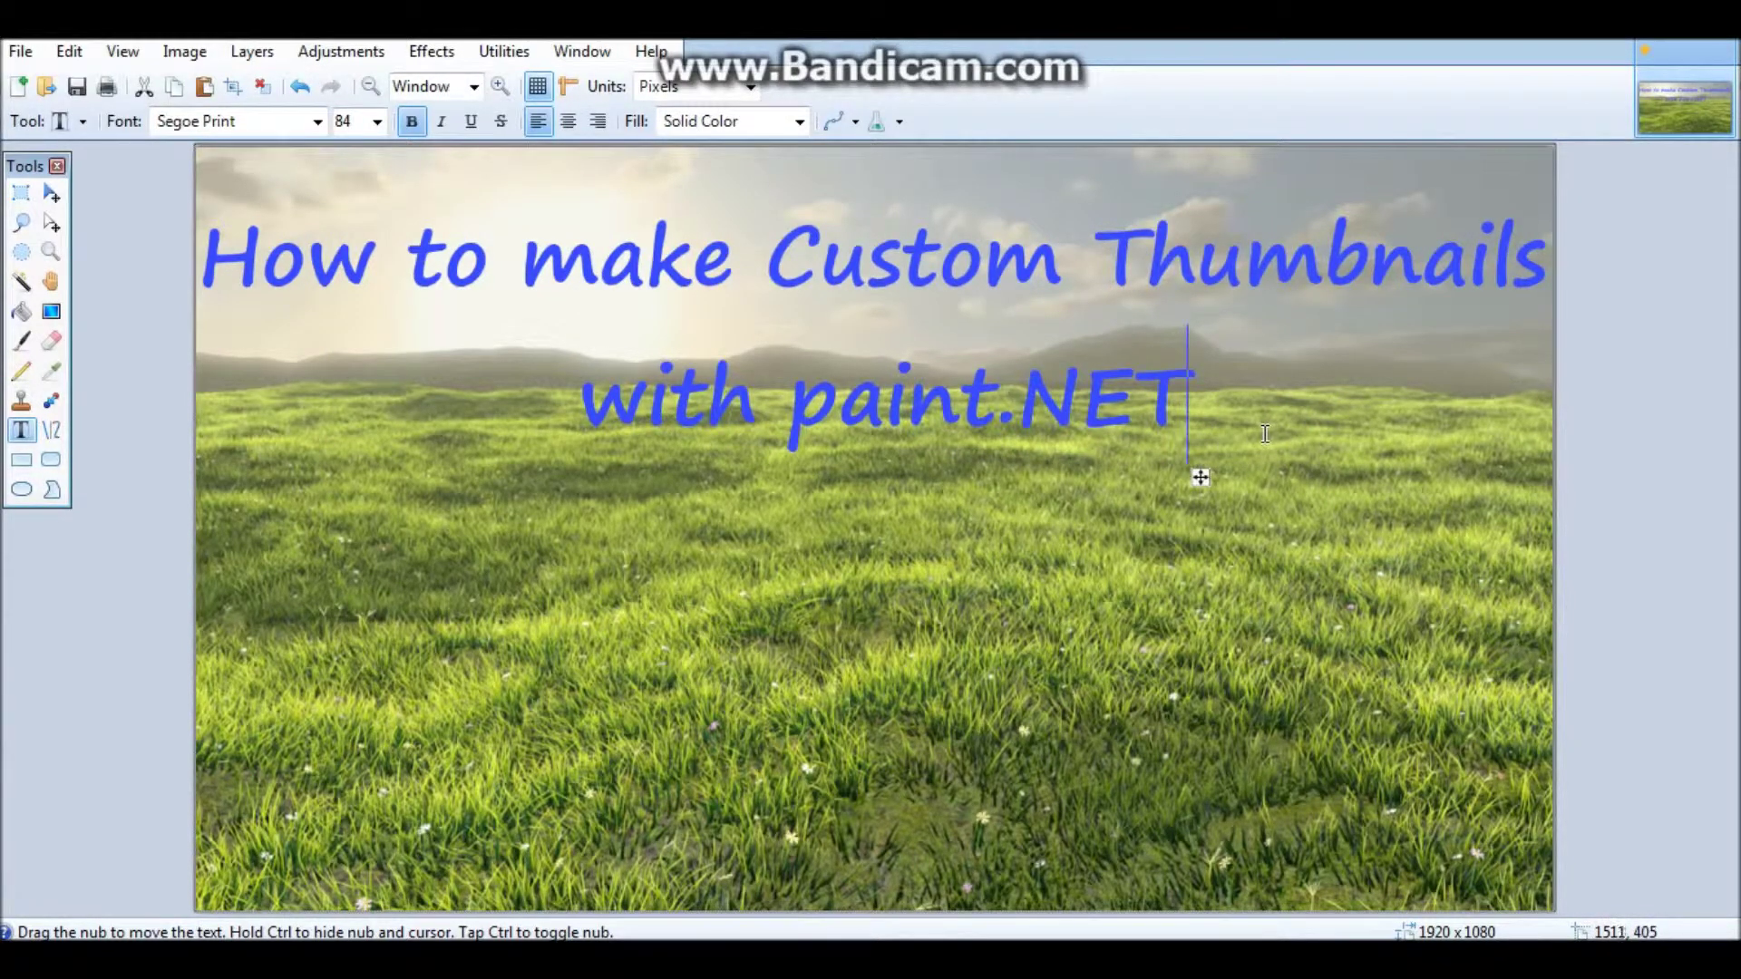
# Step: Switch to the Firefox browser and search Google Images for paint.NET
pyautogui.press('Return')
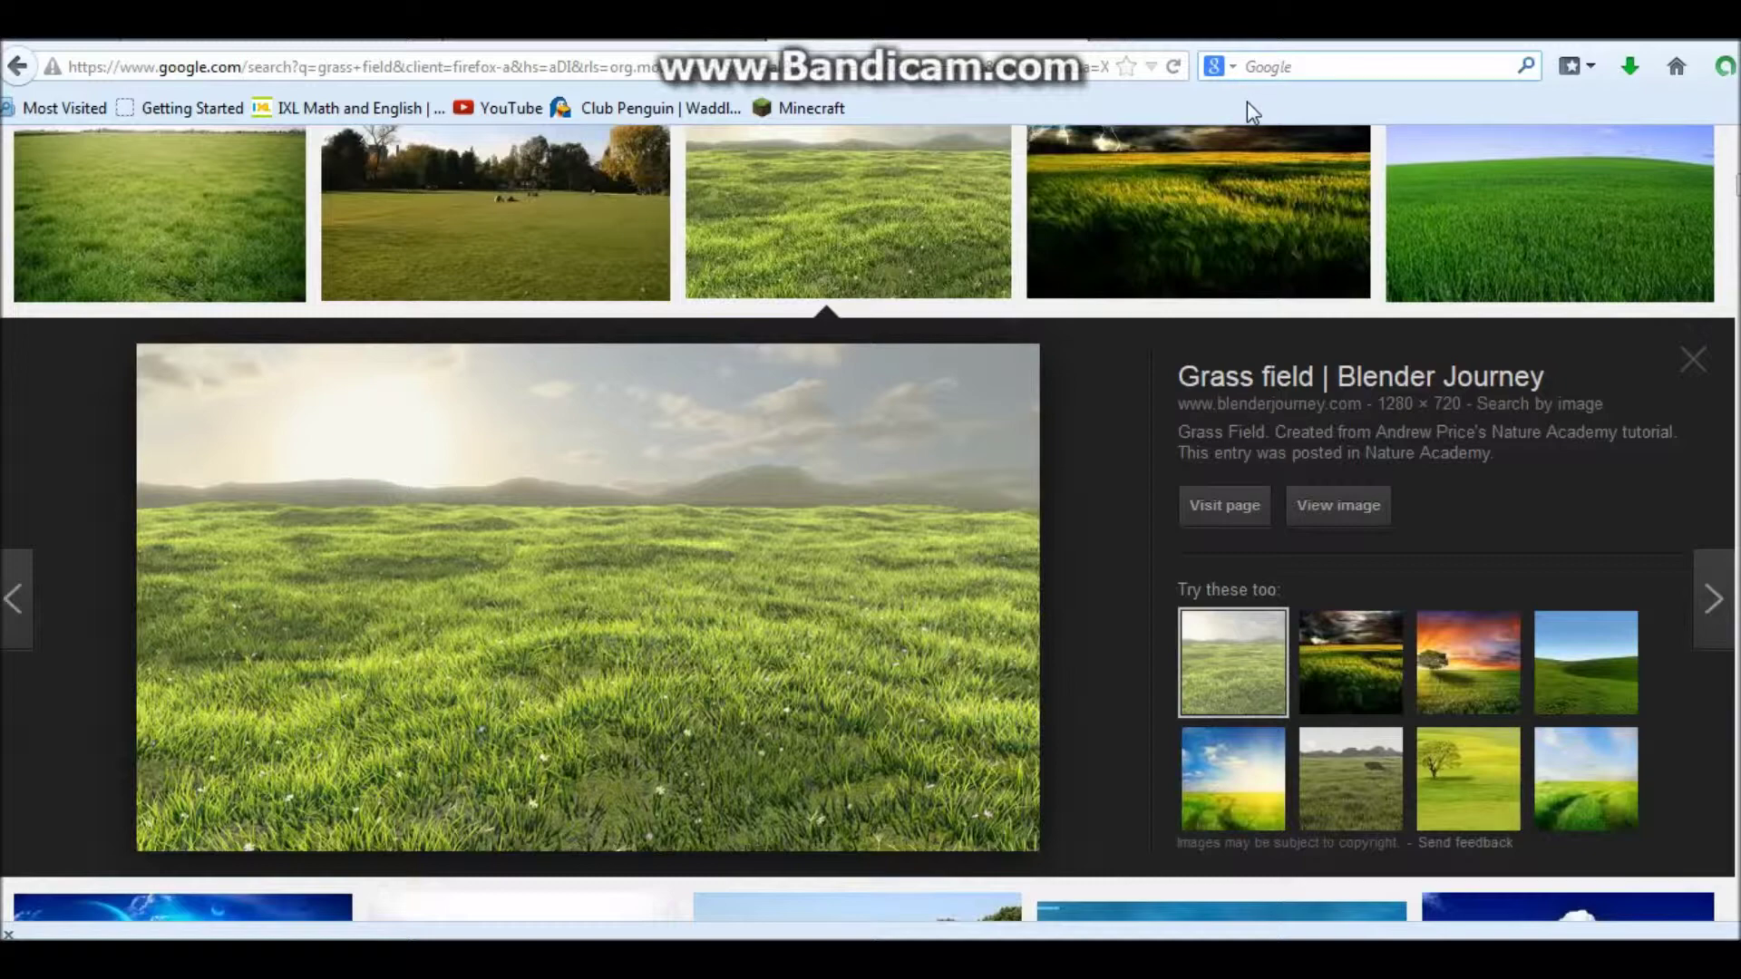
pyautogui.write('p')
pyautogui.press('capslock')
pyautogui.write('INT.')
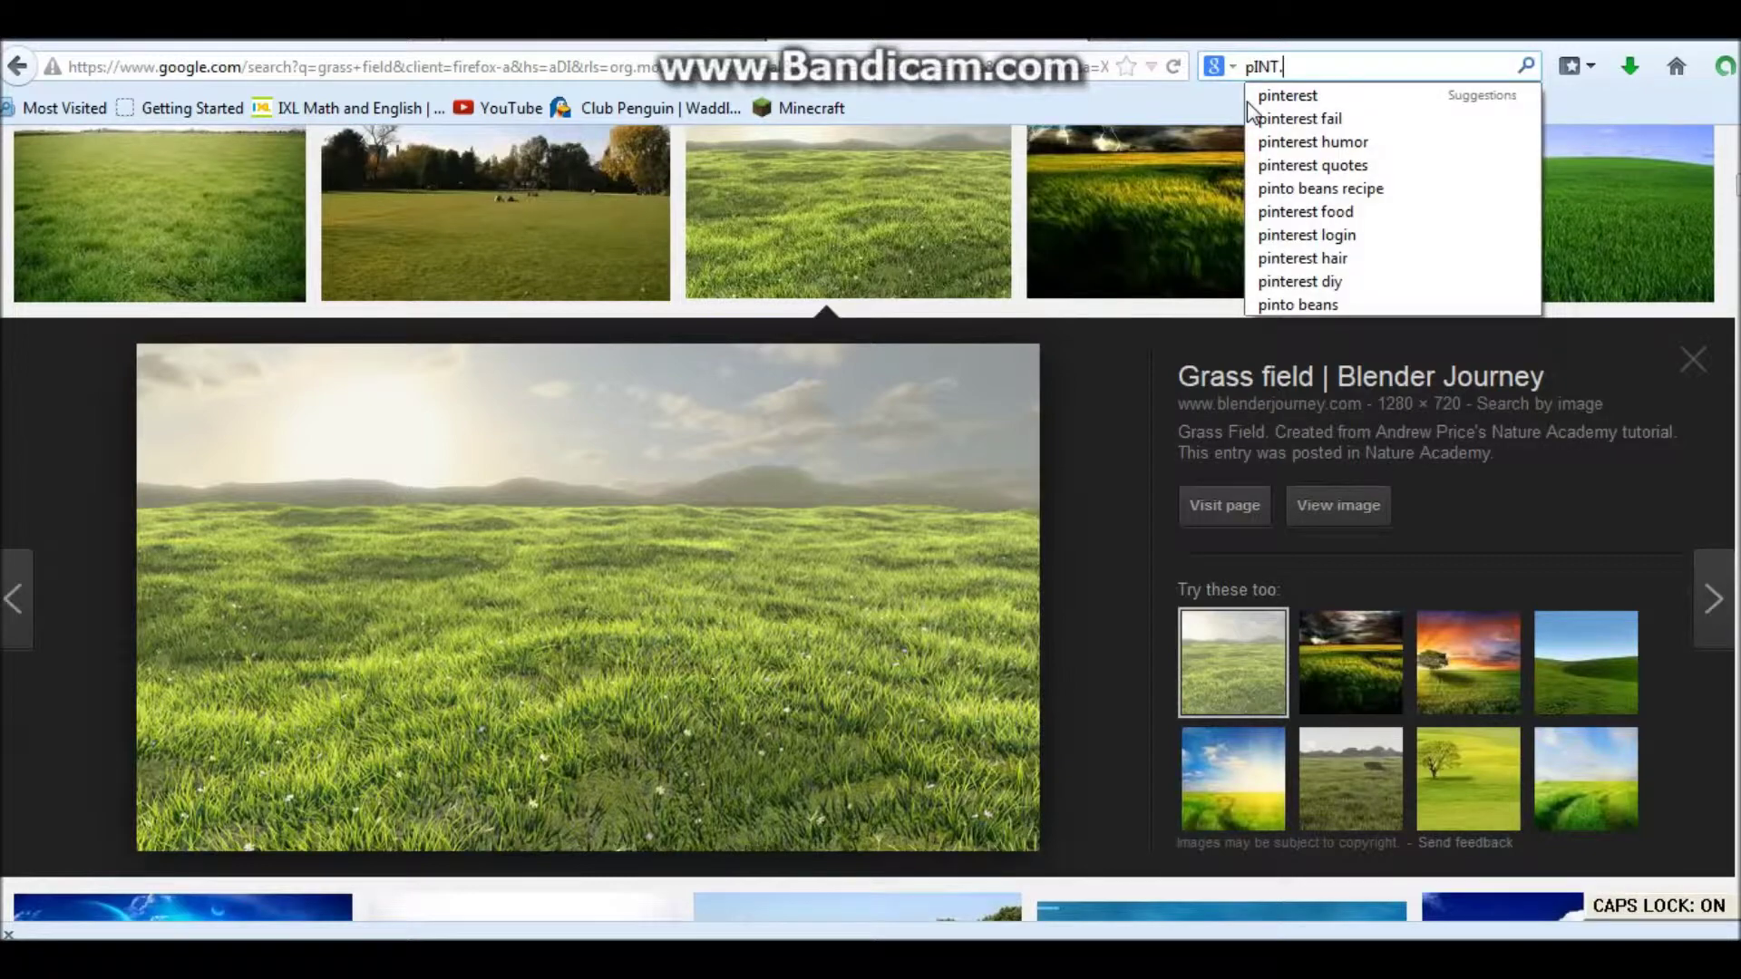
pyautogui.write('NET')
pyautogui.press('Return')
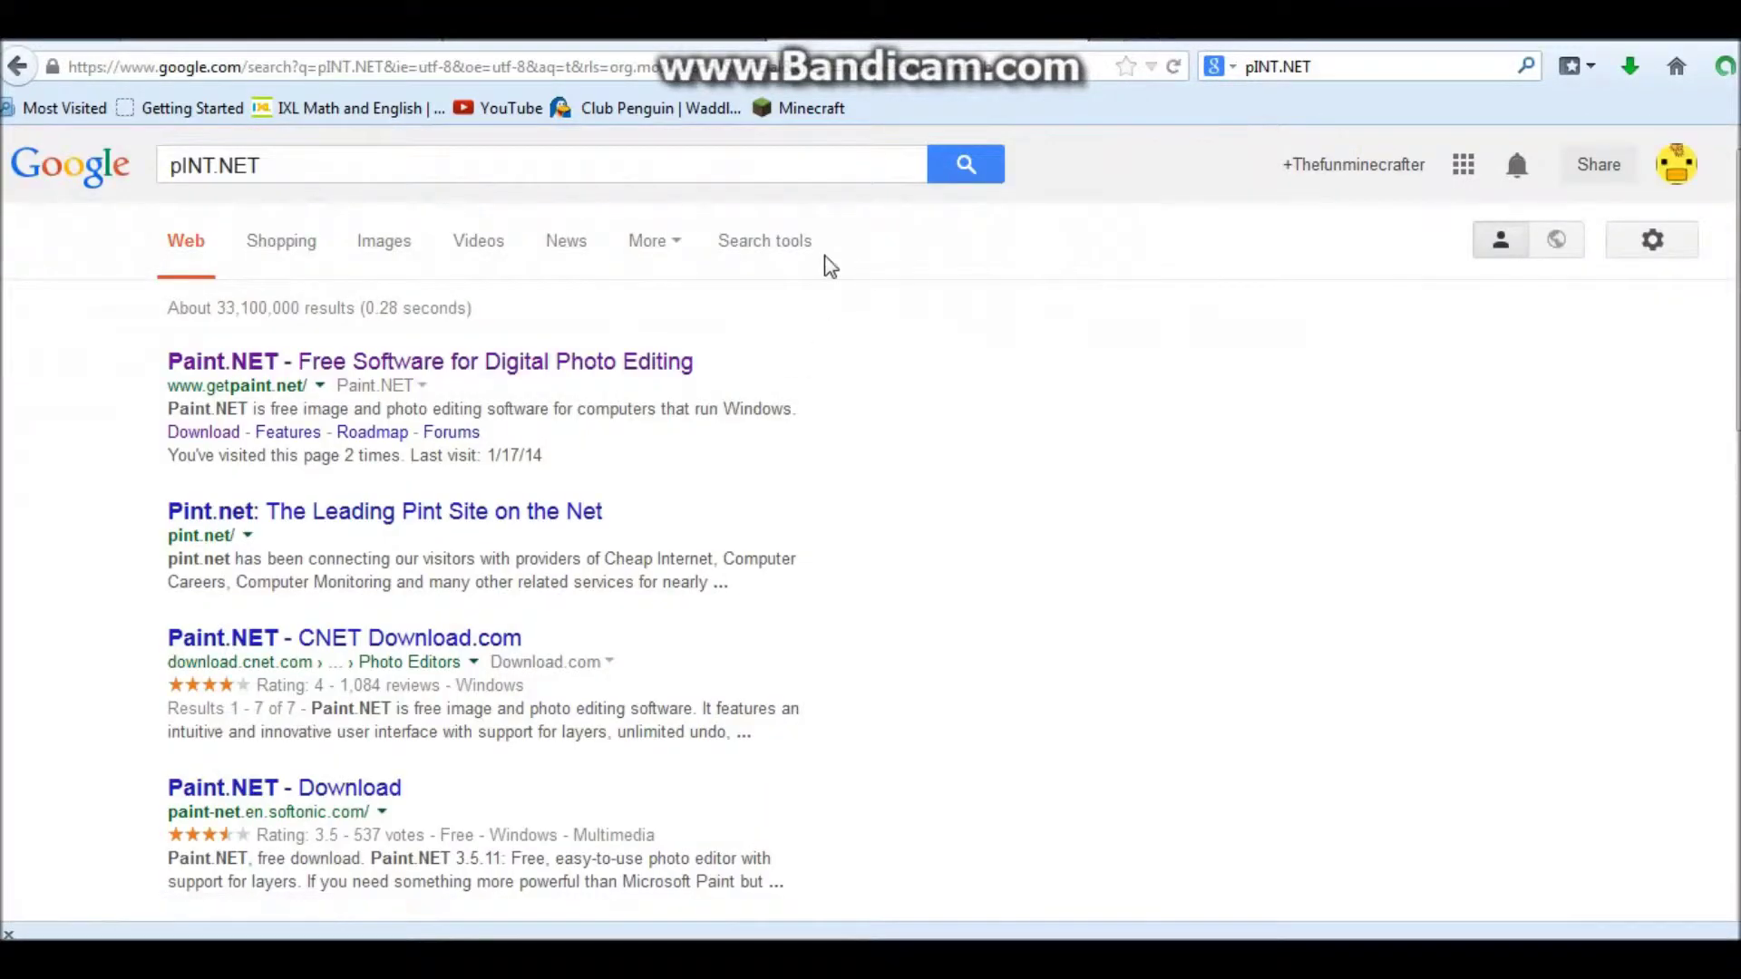
pyautogui.click(182, 166)
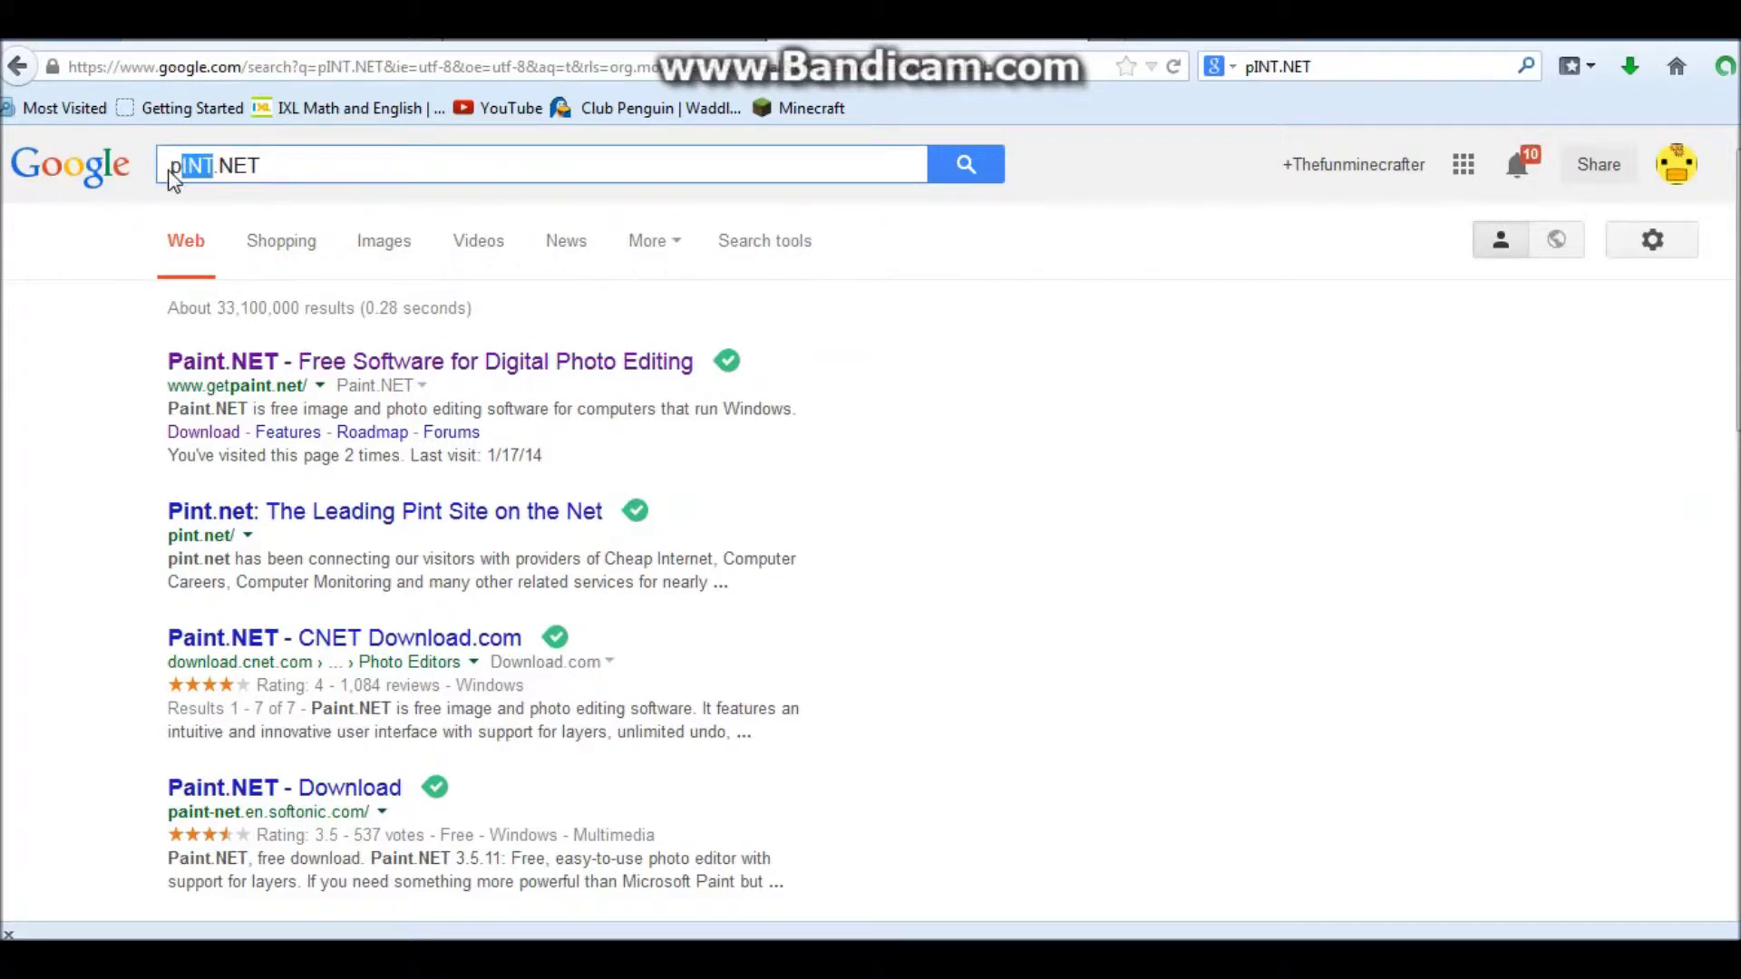
pyautogui.press('BackSpace')
pyautogui.write('ai')
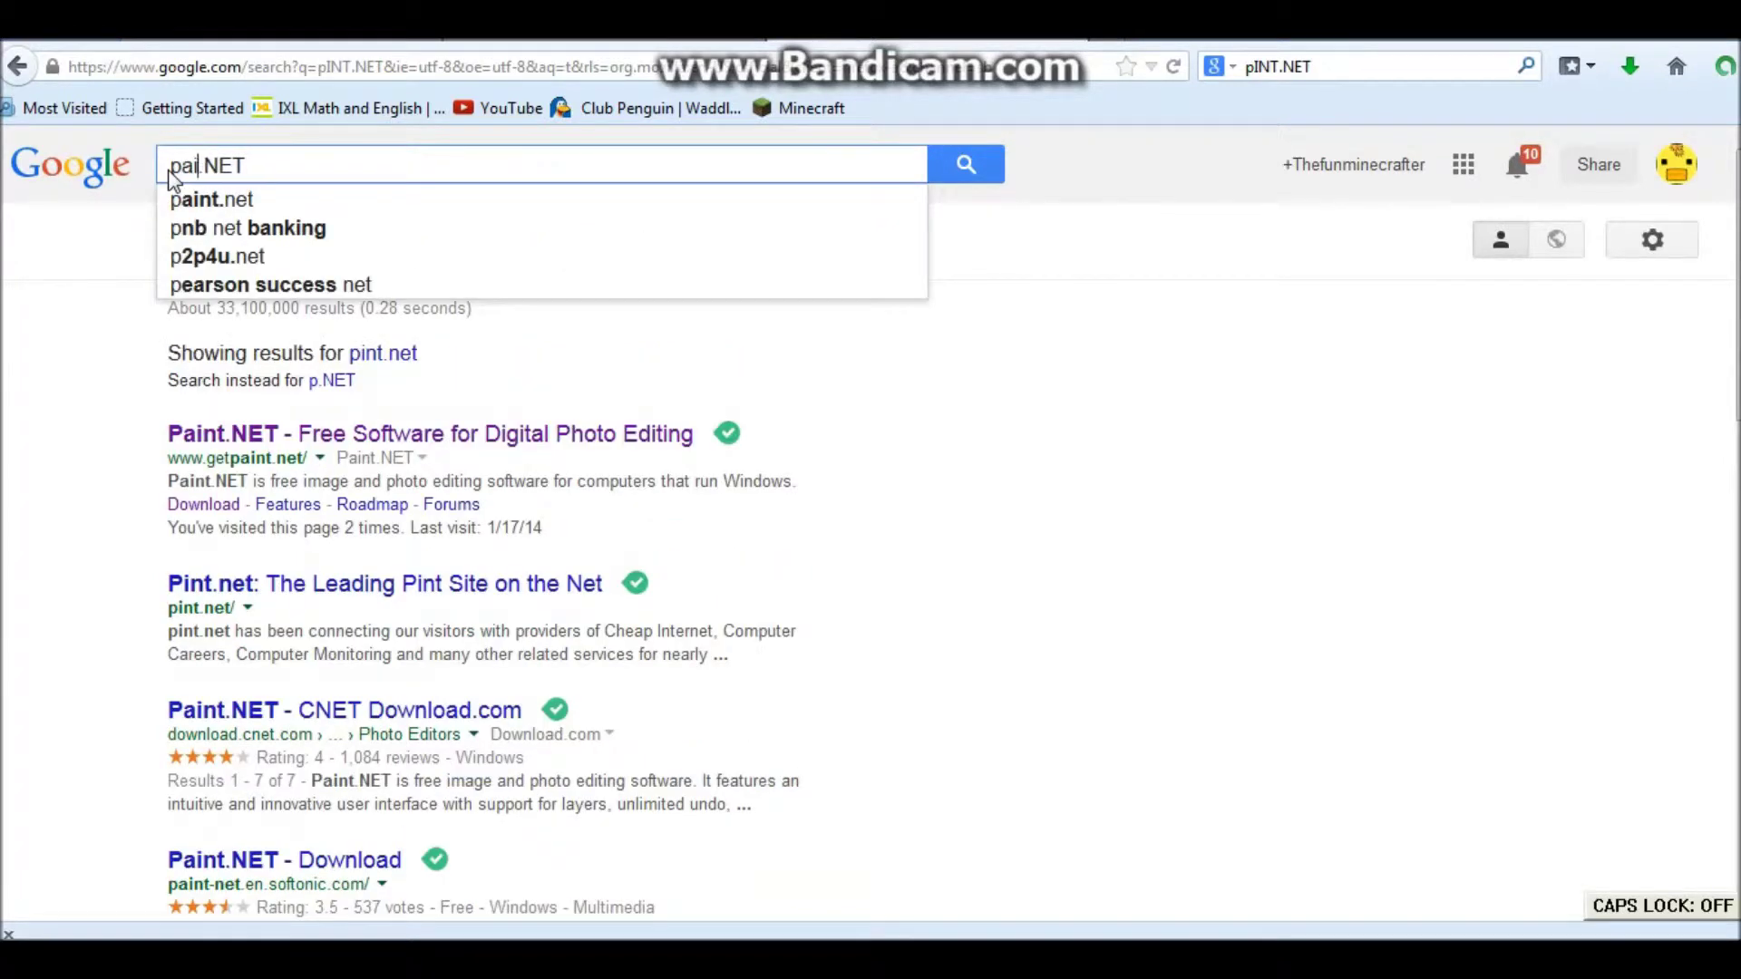
pyautogui.write('nt')
pyautogui.press('Return')
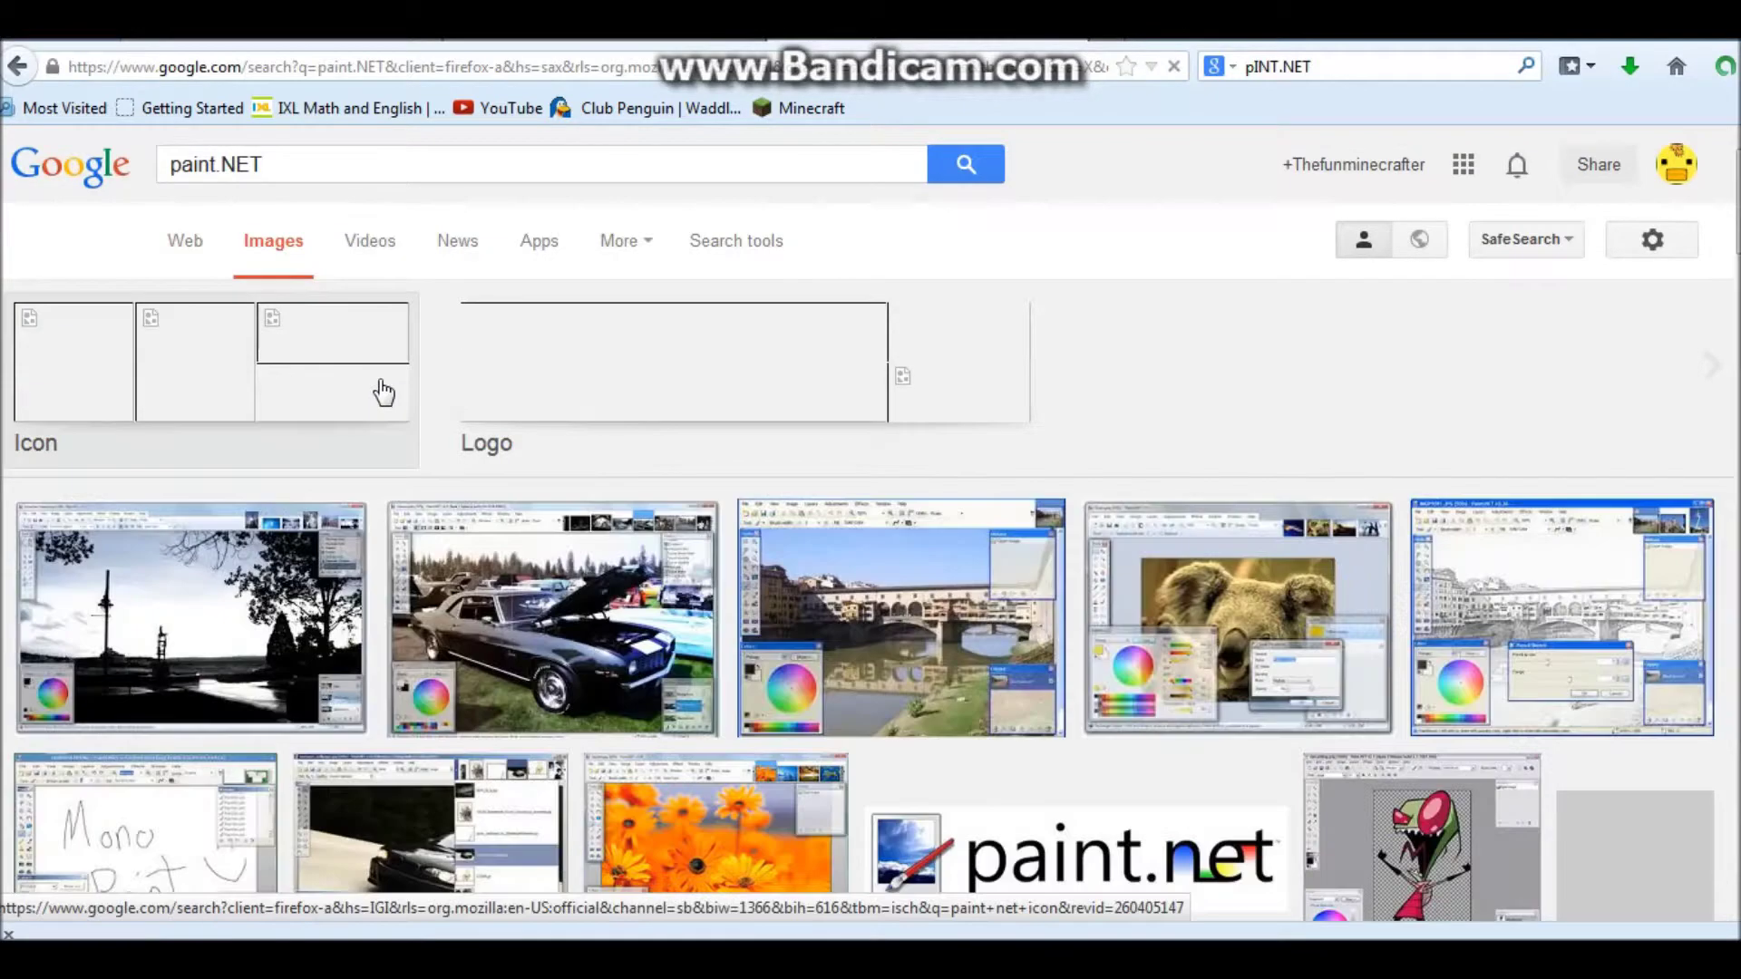
# Step: Browse the paint.NET image results and expand the Logo group
pyautogui.scroll(-3, 494, 472)
pyautogui.scroll(-3, 498, 472)
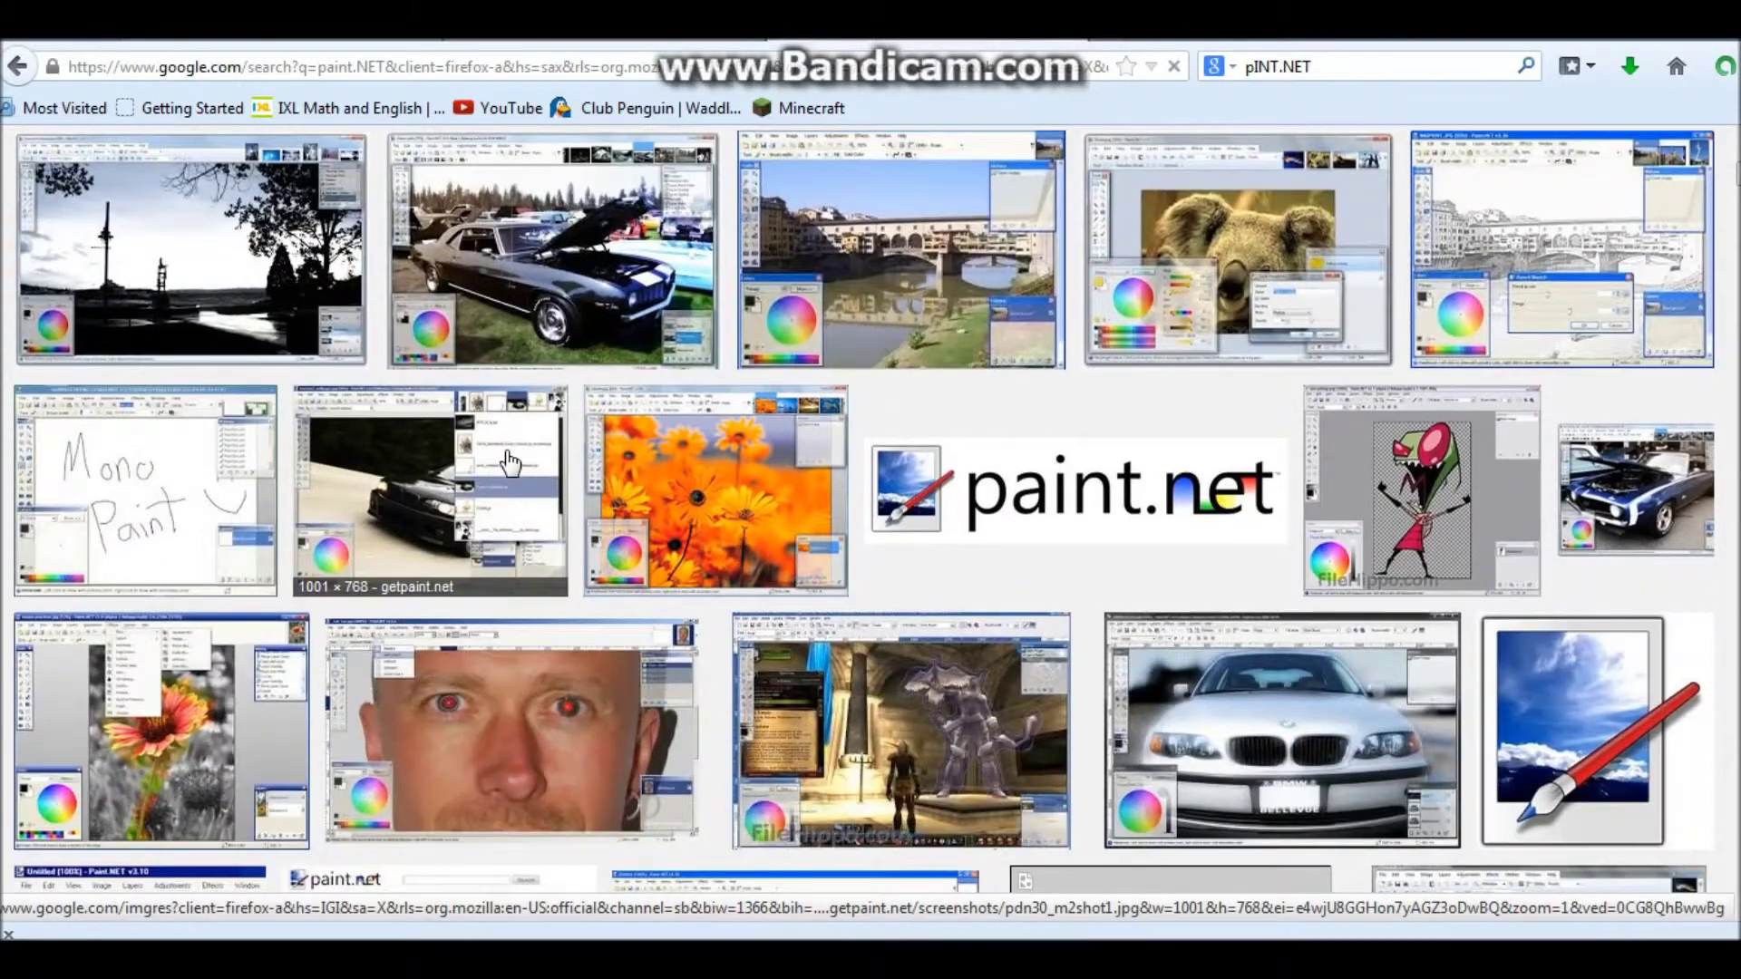
pyautogui.scroll(6, 507, 444)
pyautogui.click(535, 375)
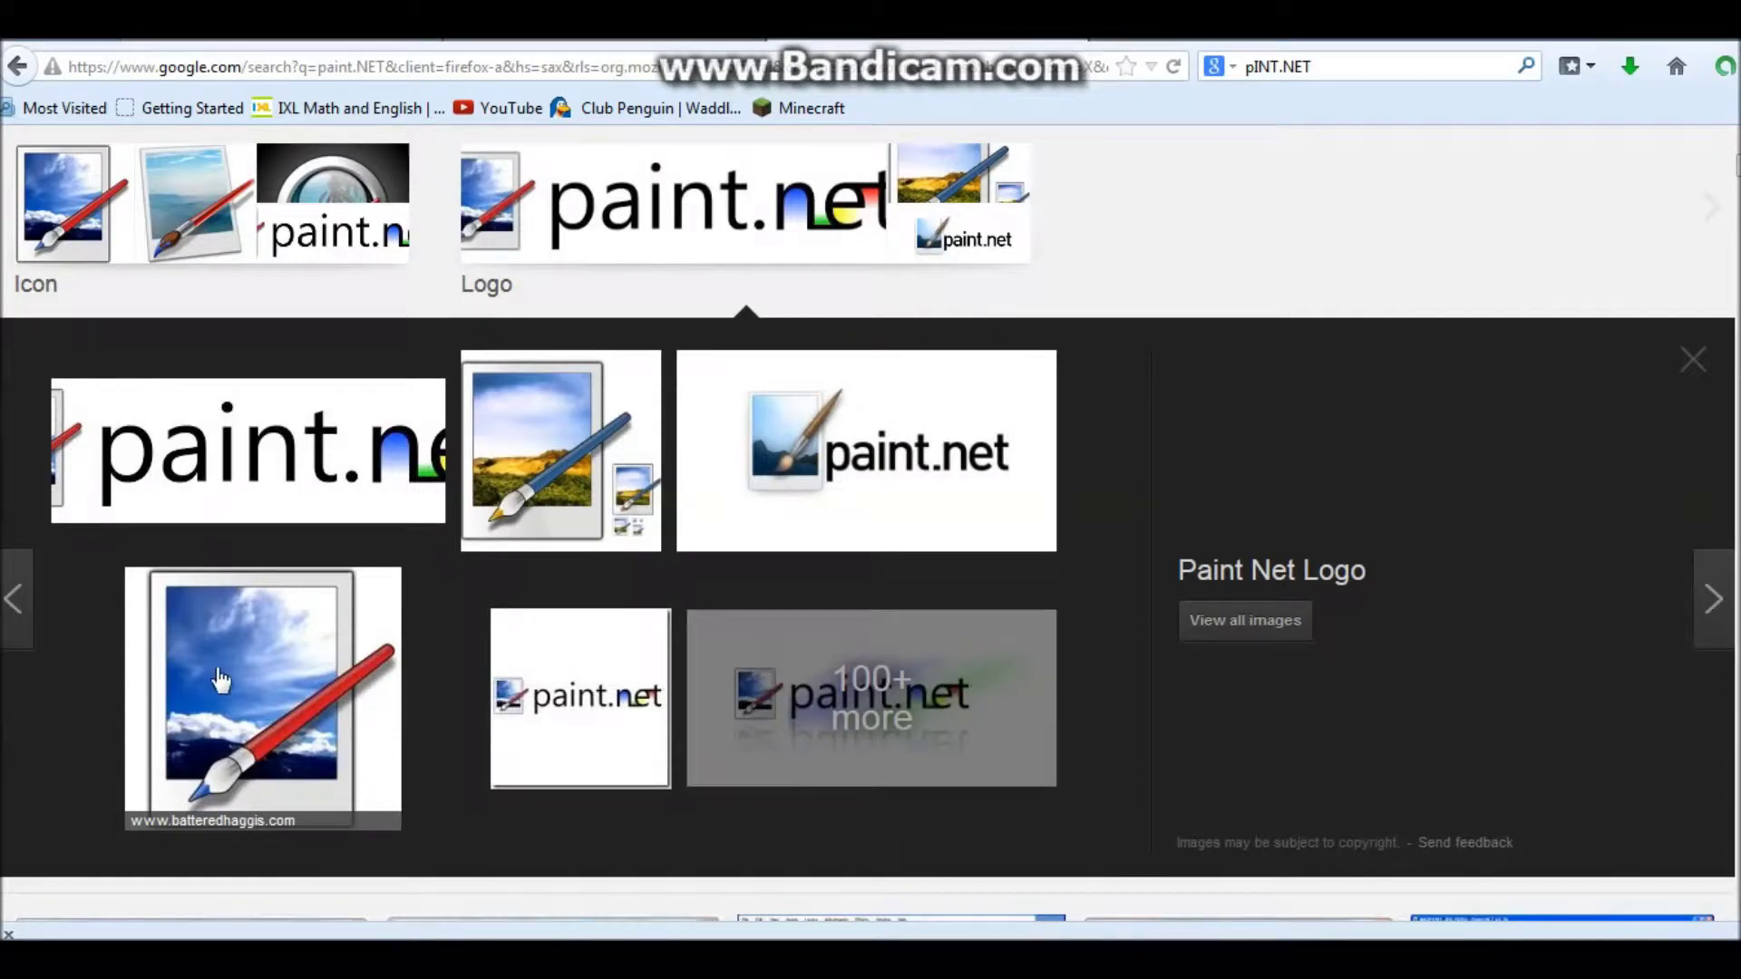
# Step: Preview the suggested logo images, pick the transparent paint.net wordmark logo, and save it as PNG image paint_net_logo in the Pictures library
pyautogui.click(254, 716)
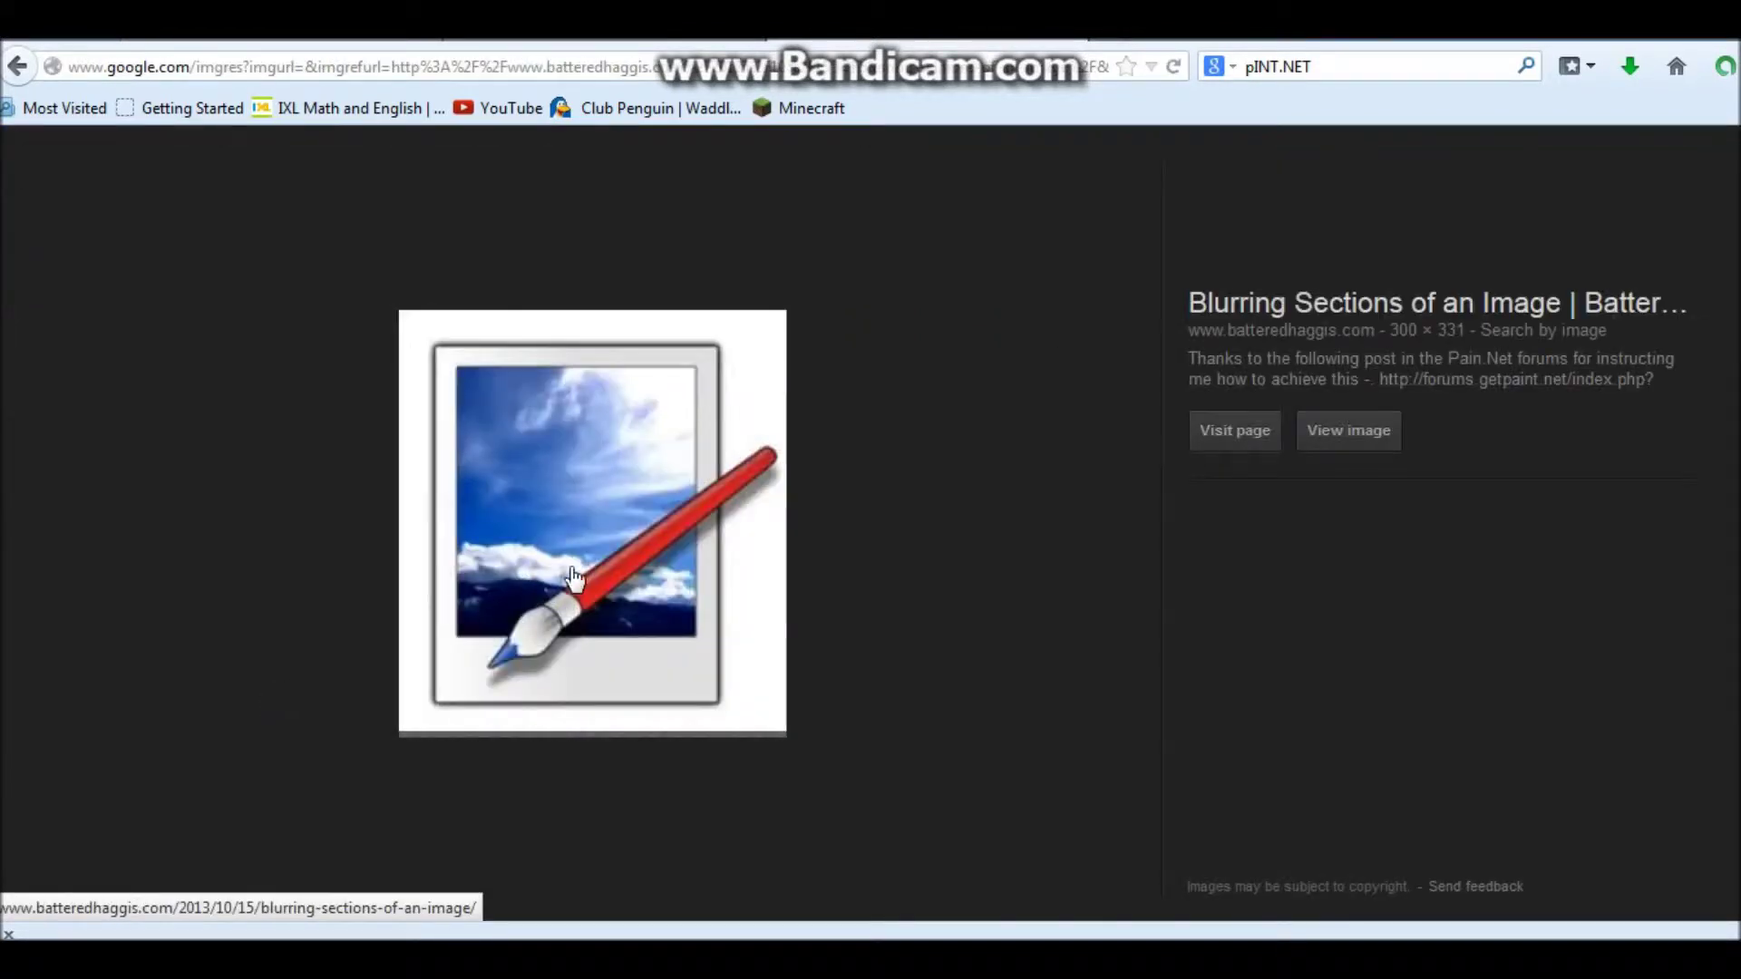
pyautogui.click(18, 66)
pyautogui.click(785, 446)
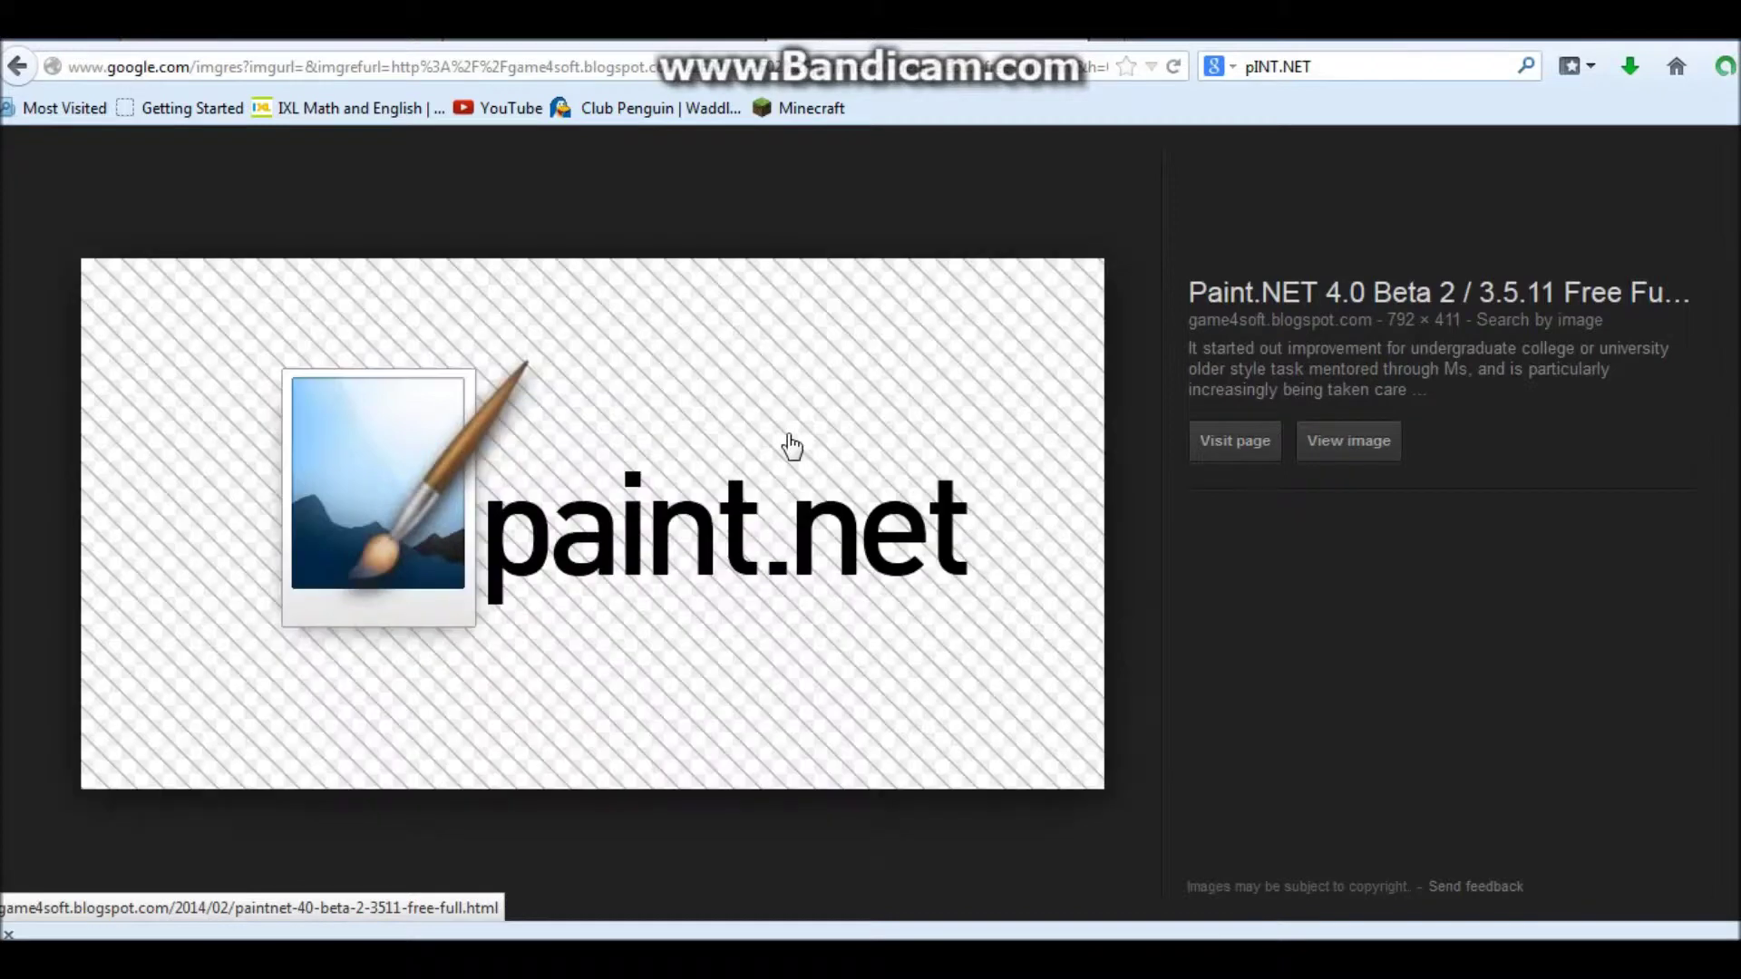
pyautogui.rightClick(765, 436)
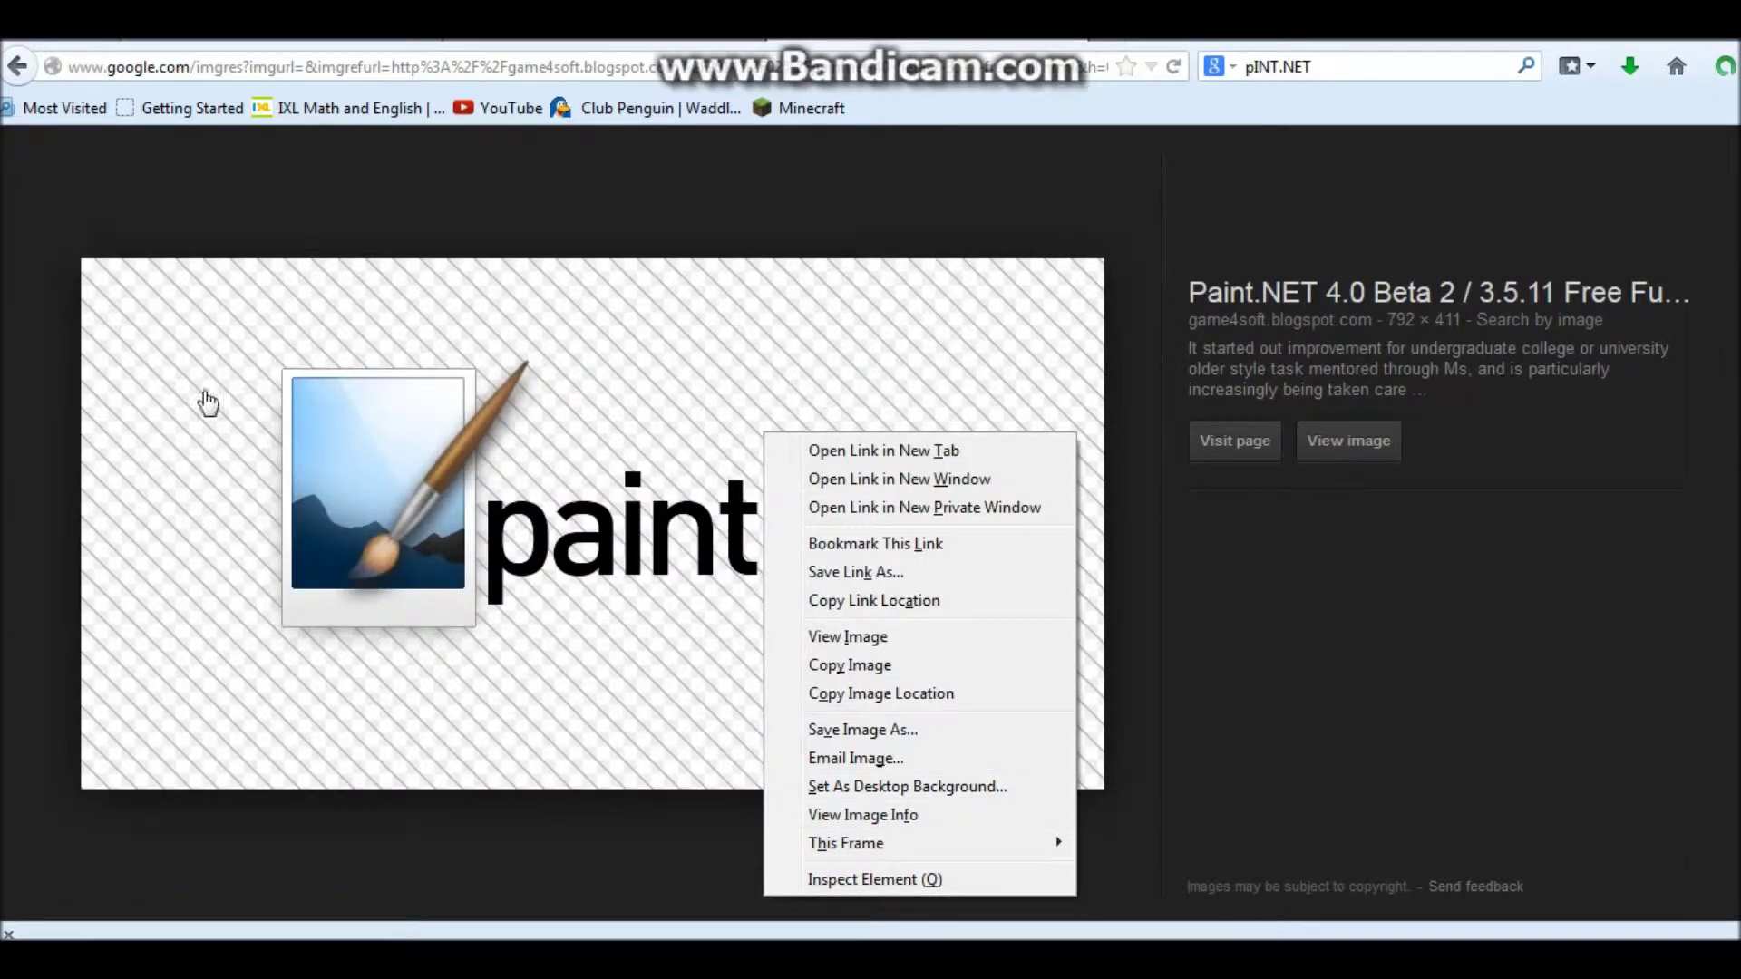
pyautogui.click(848, 731)
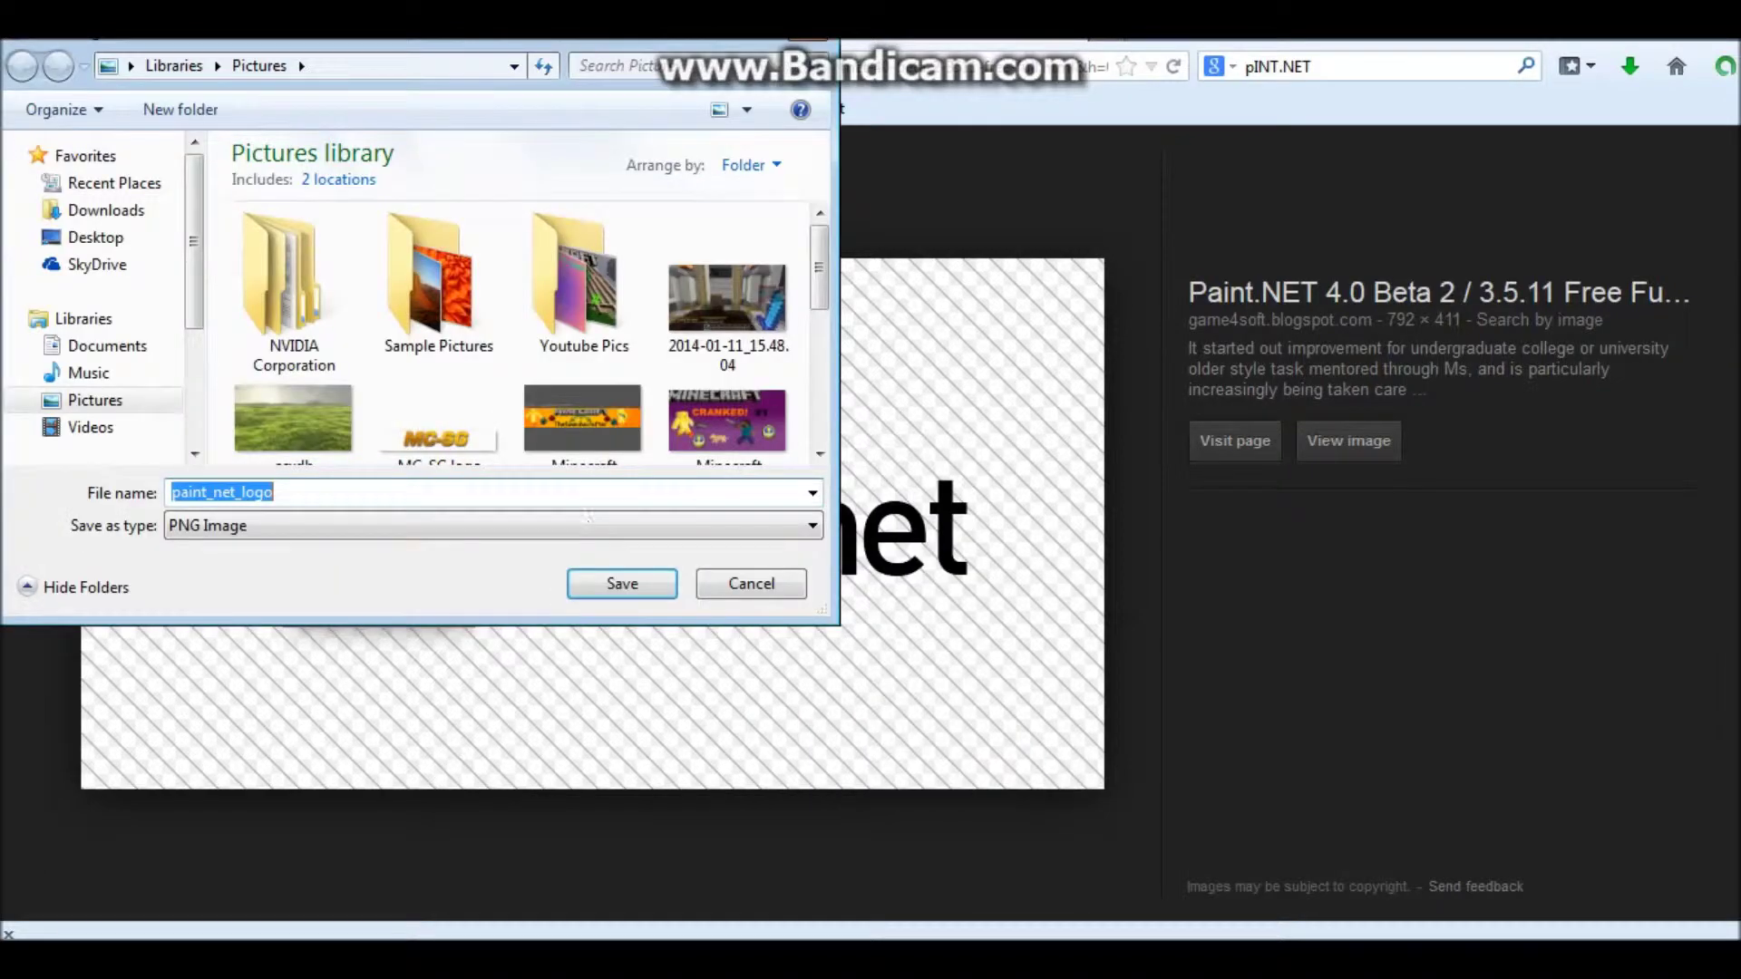
pyautogui.click(616, 584)
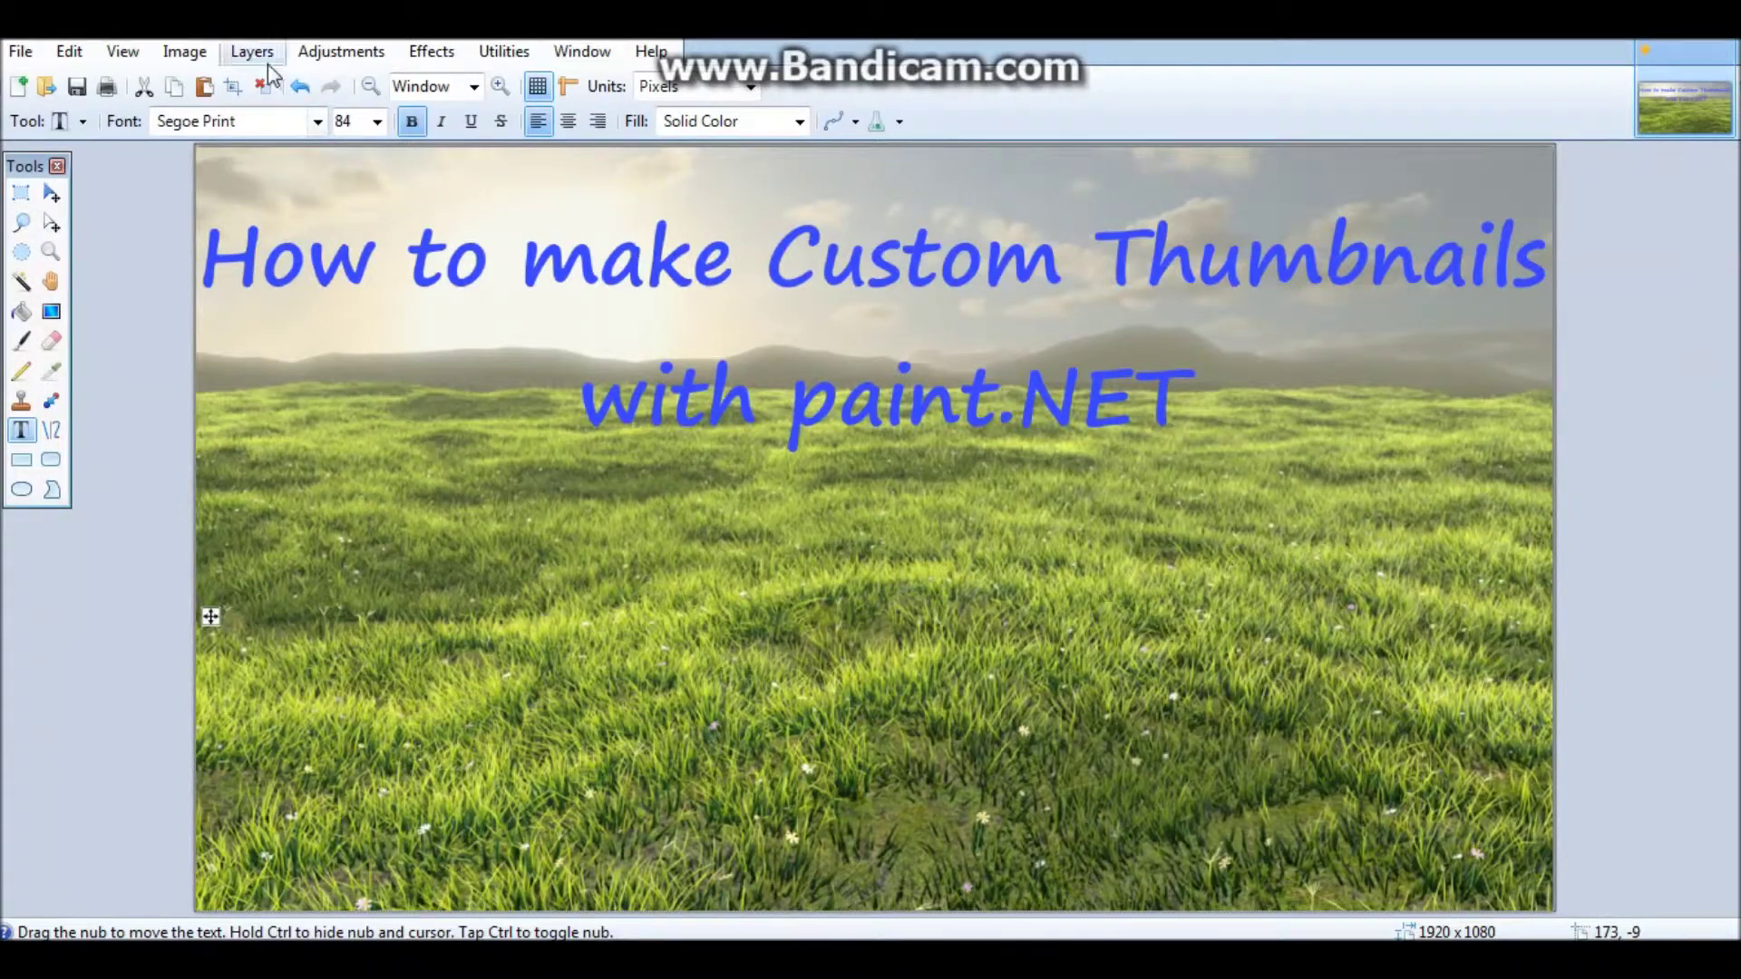
# Step: Add a new layer above the title and import paint_net_logo from the Pictures library as a layer
pyautogui.click(264, 56)
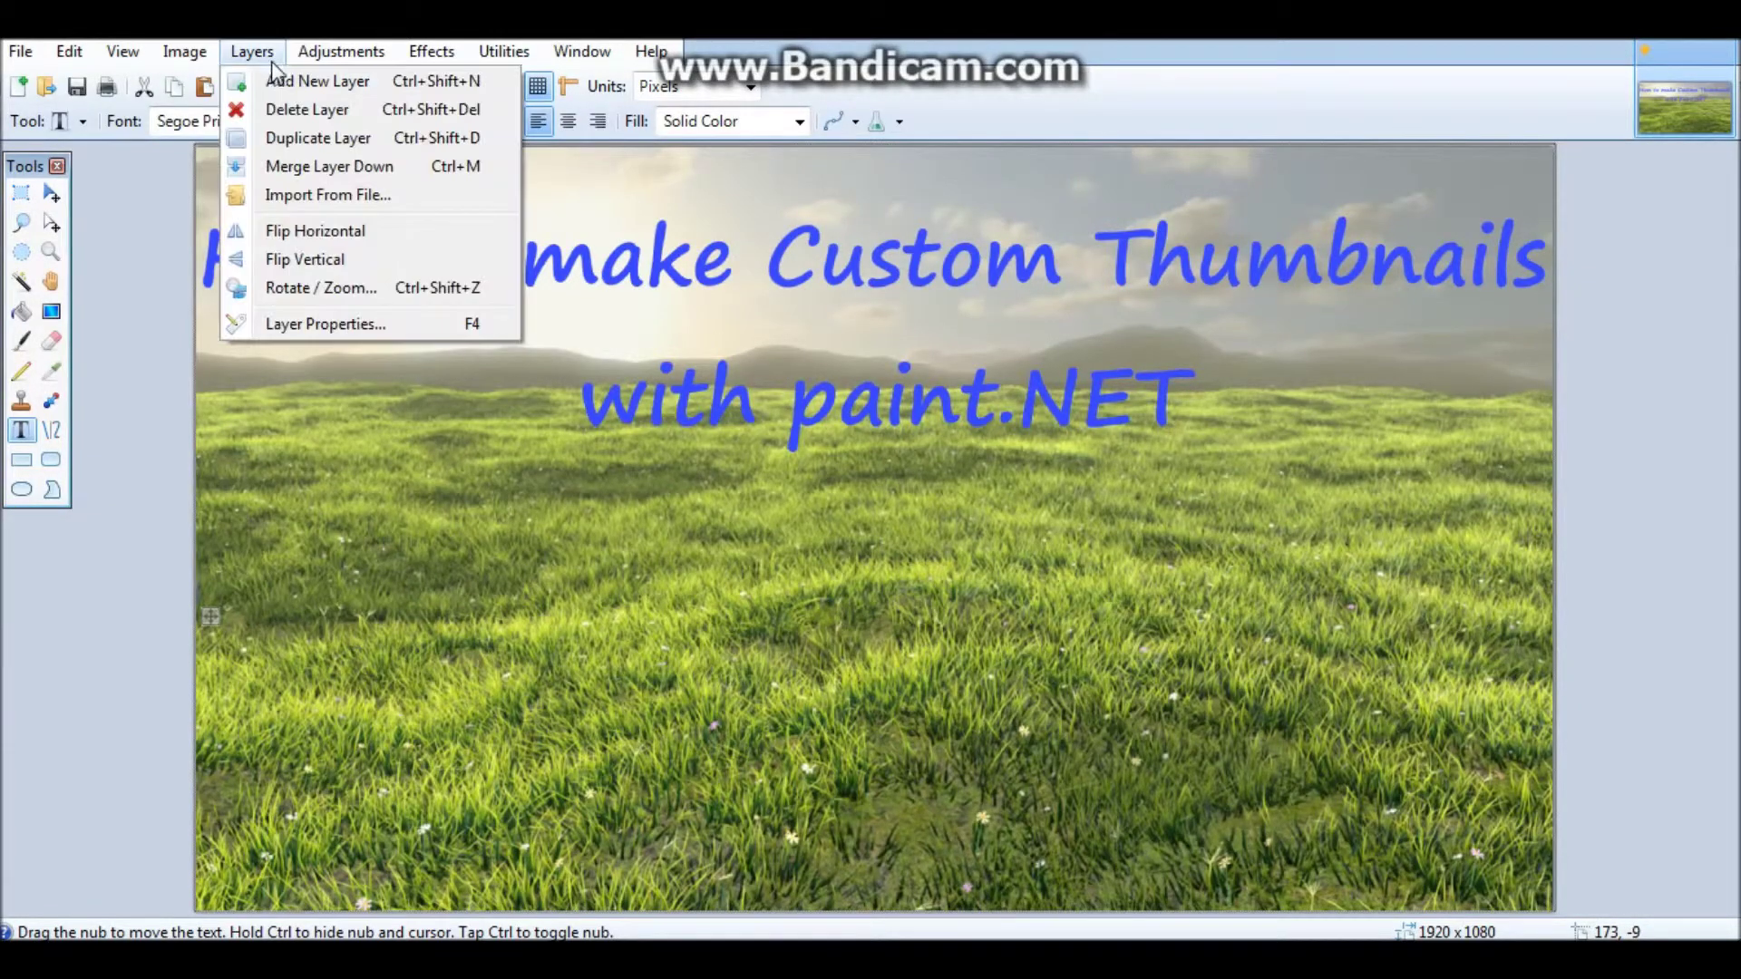
pyautogui.click(277, 83)
pyautogui.click(252, 51)
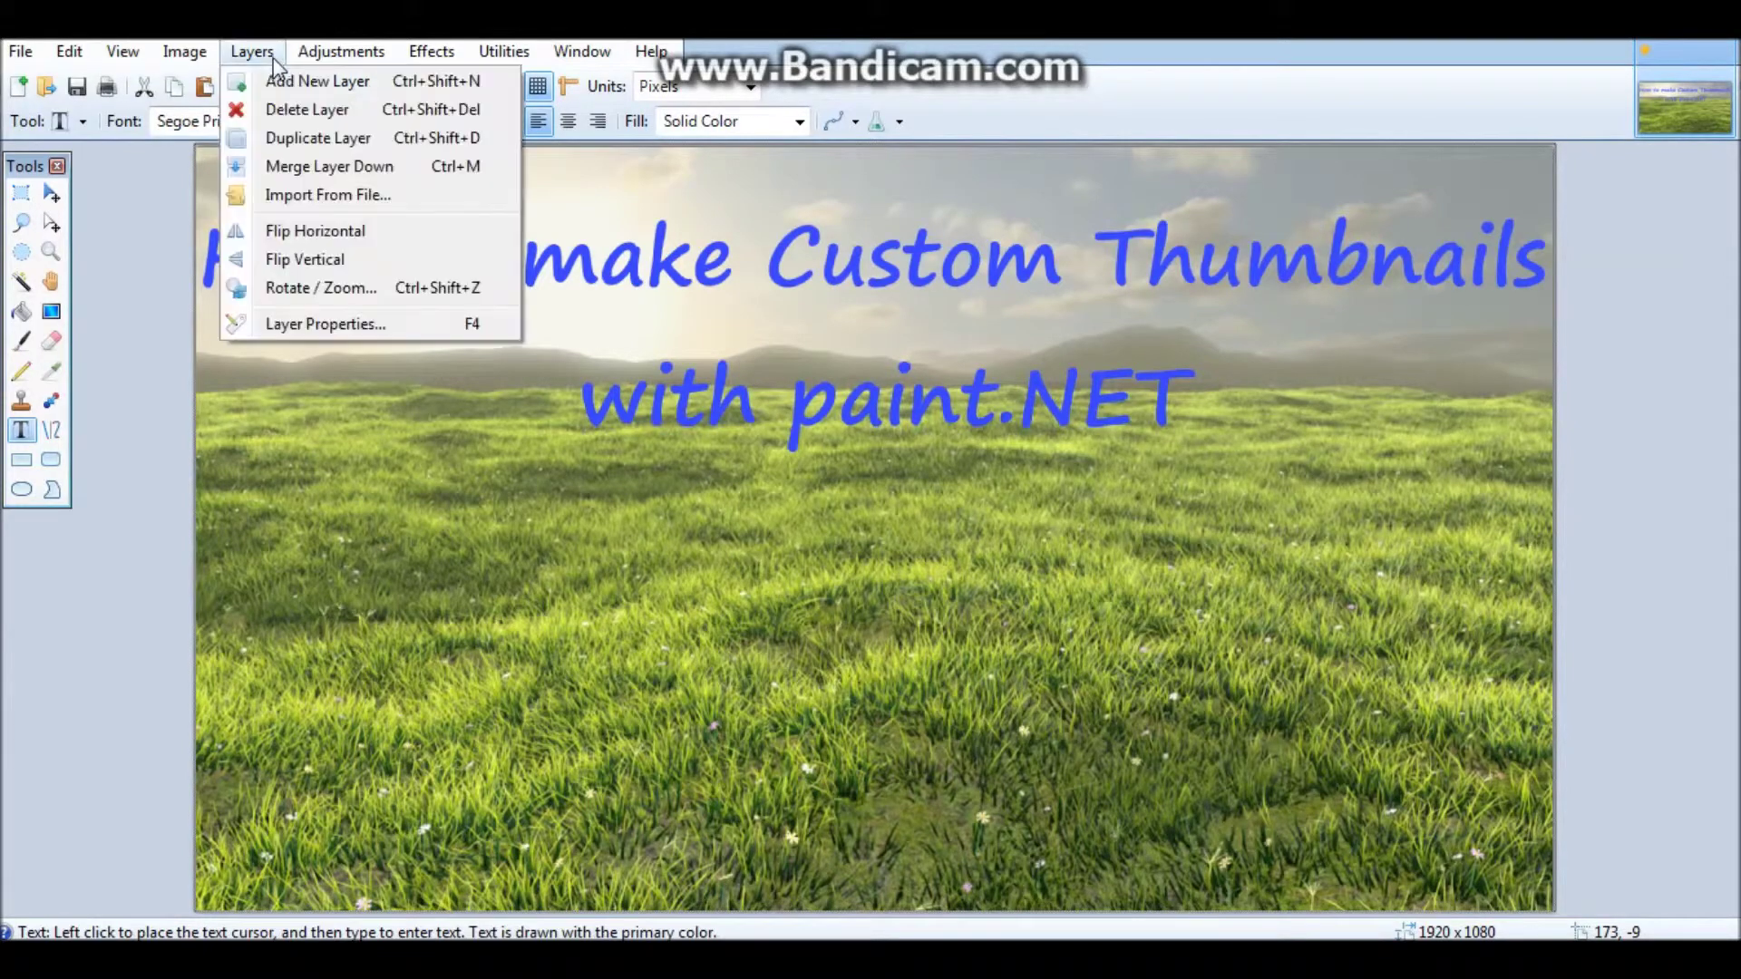
pyautogui.click(290, 195)
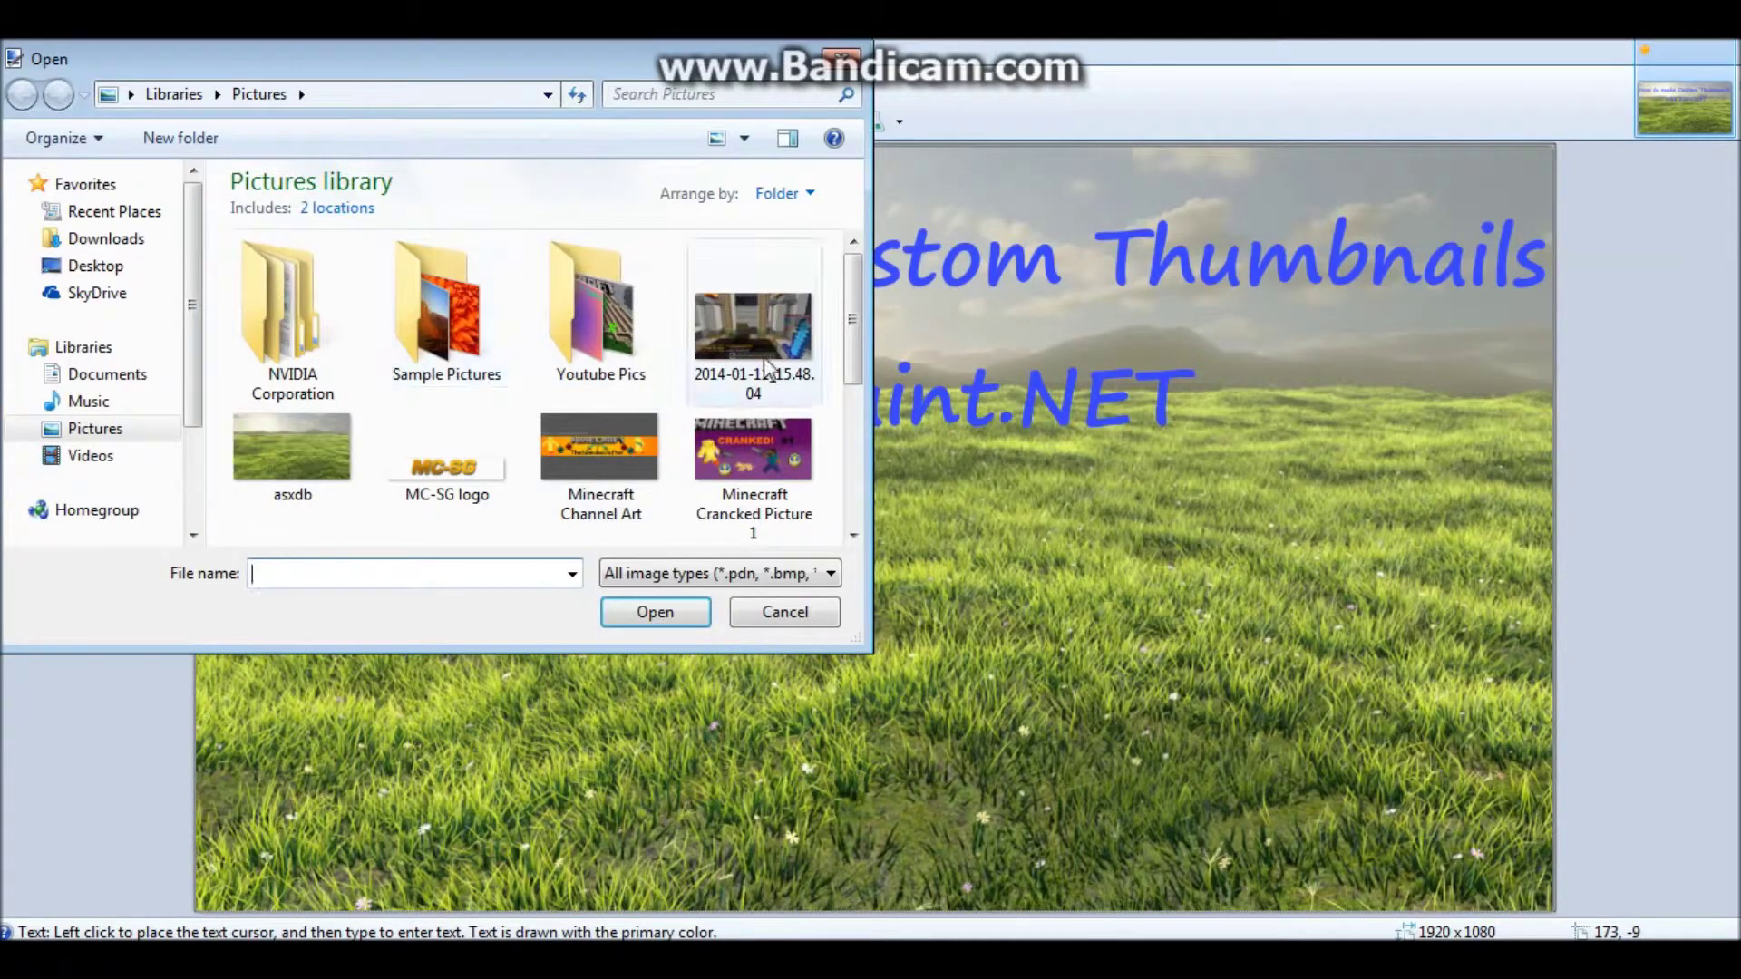
pyautogui.moveTo(854, 357); pyautogui.dragTo(878, 508)
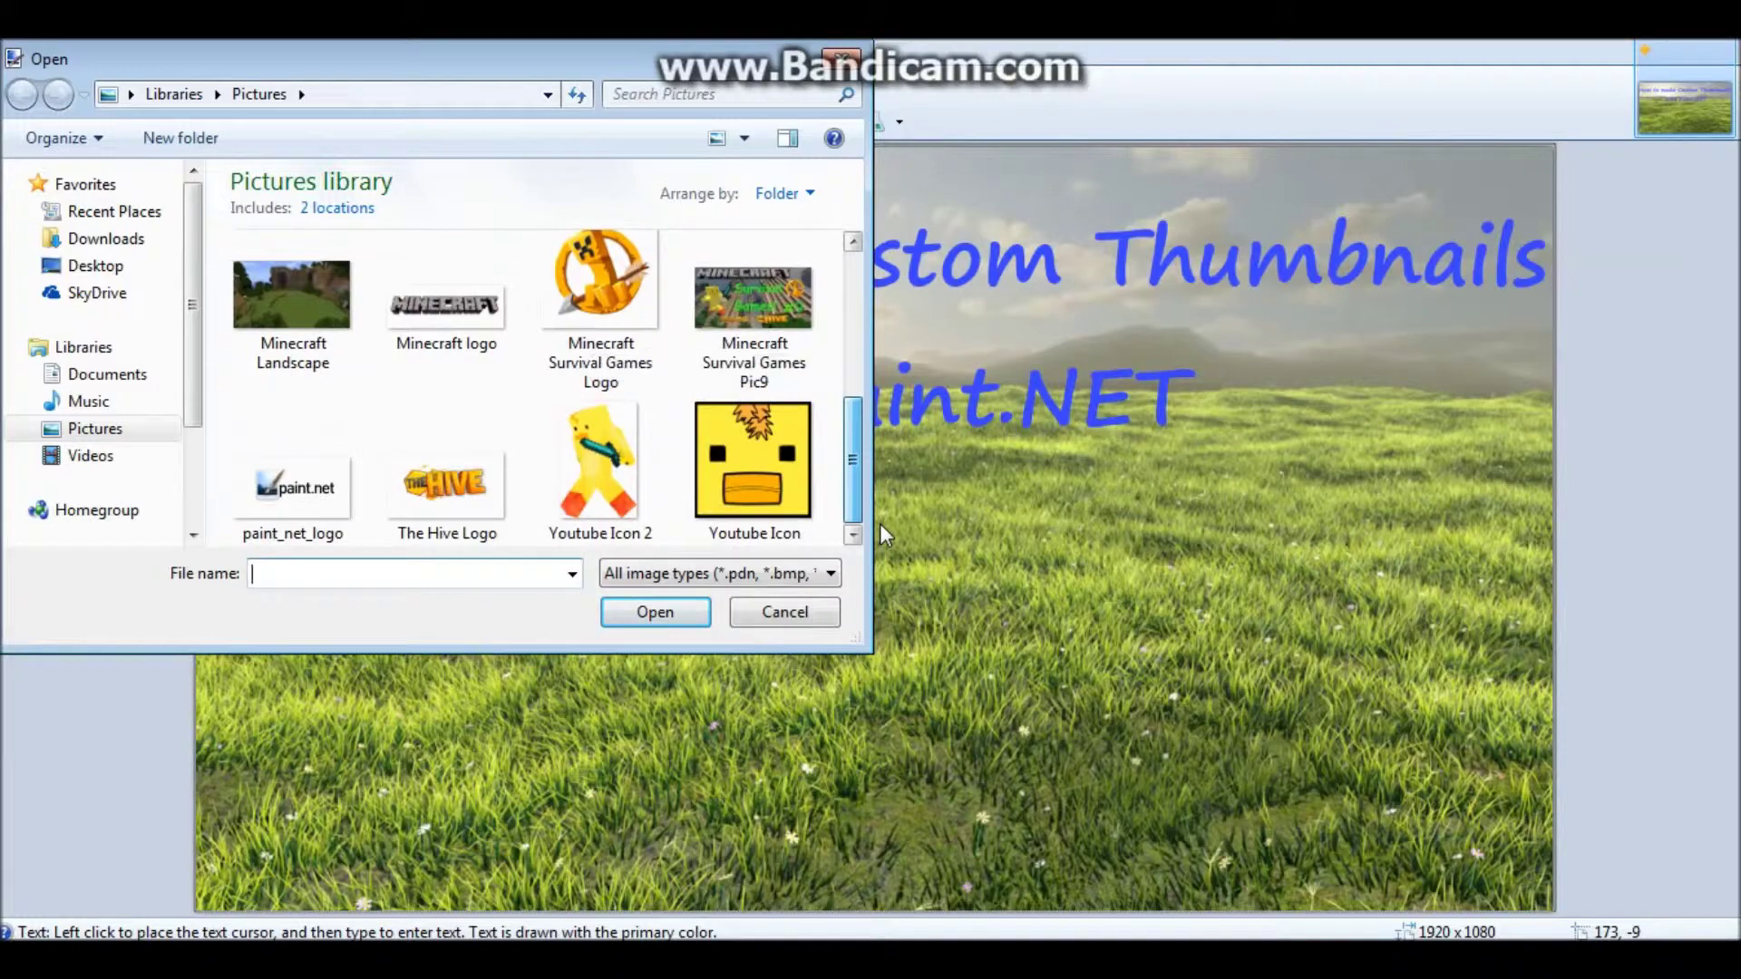
pyautogui.click(293, 472)
pyautogui.click(629, 616)
# Step: Move the imported logo to the lower centre beneath the title and stretch it upward to about 511 pixels high
pyautogui.moveTo(517, 328)
pyautogui.mouseDown()
pyautogui.moveTo(698, 476)
pyautogui.moveTo(910, 722)
pyautogui.moveTo(850, 731)
pyautogui.mouseUp()
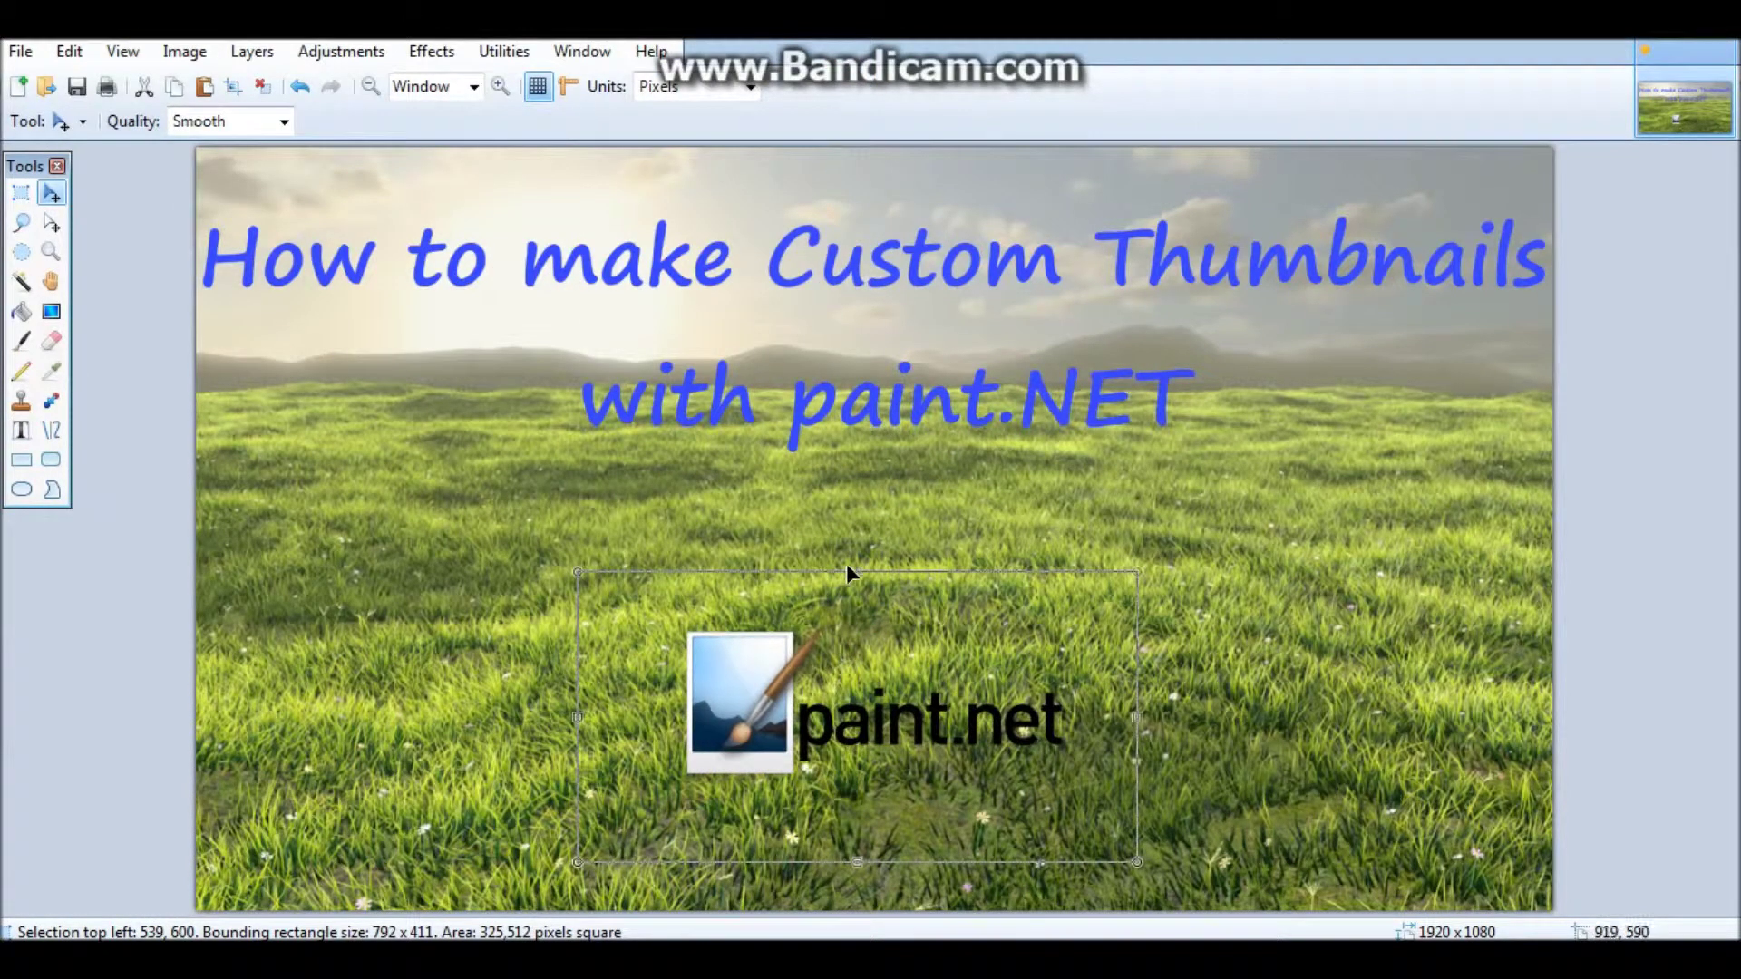
pyautogui.moveTo(848, 573); pyautogui.dragTo(849, 501)
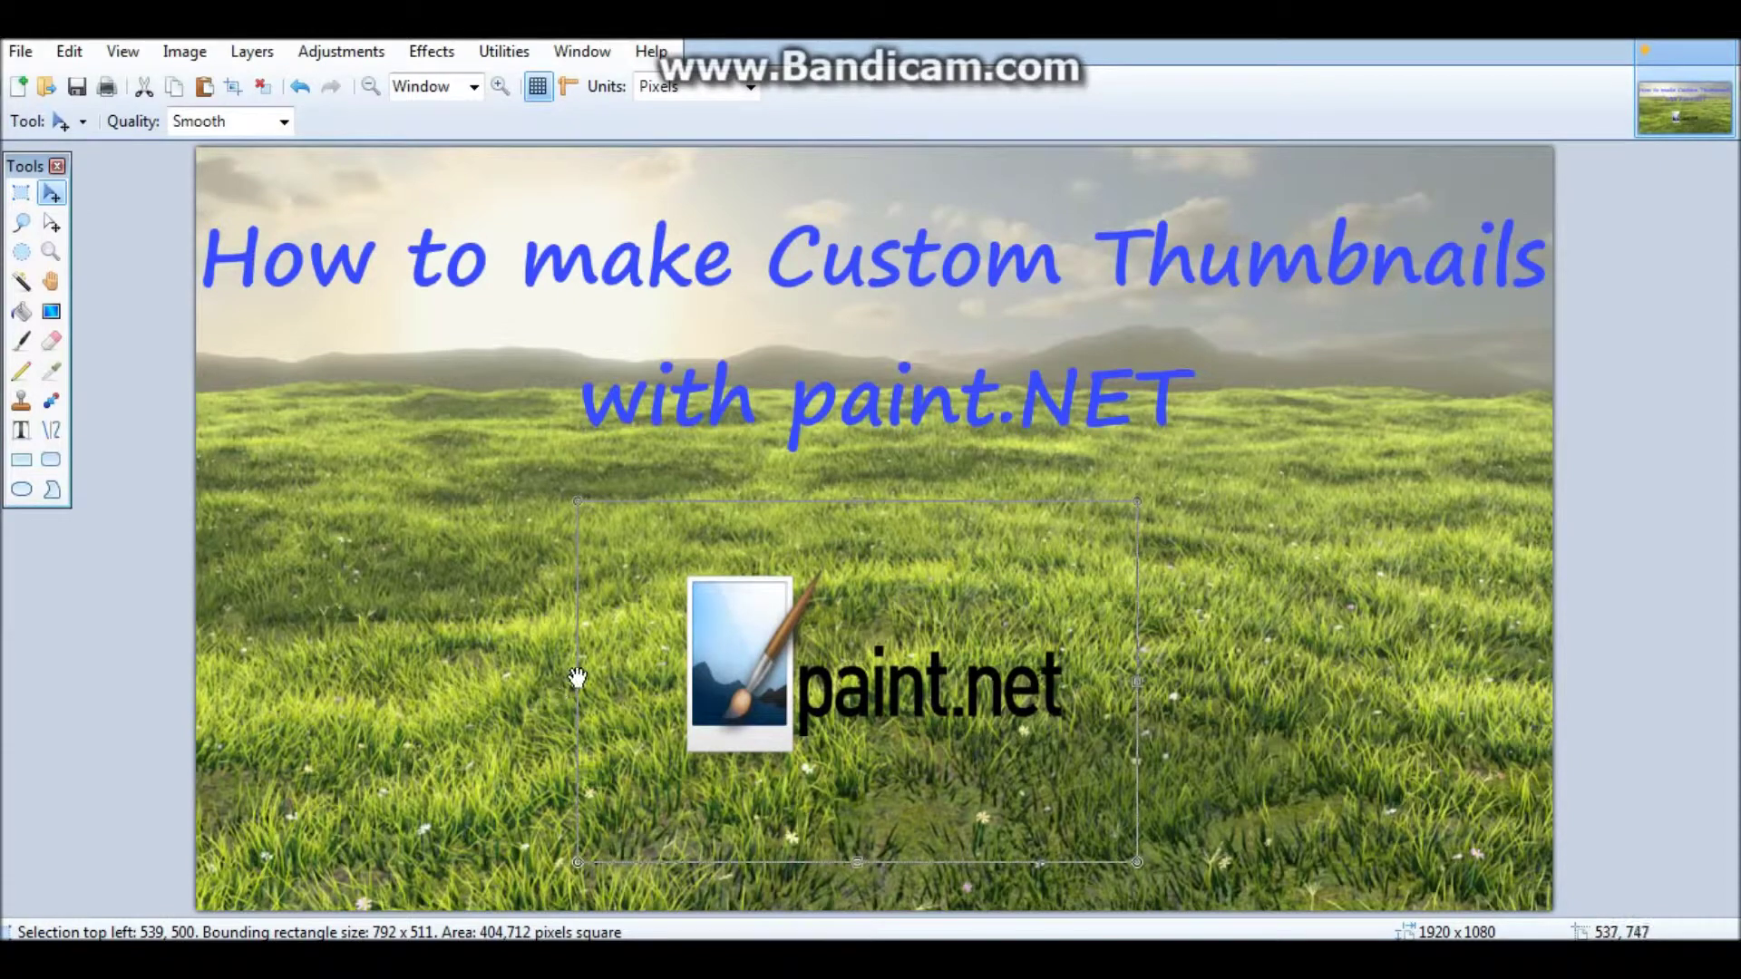